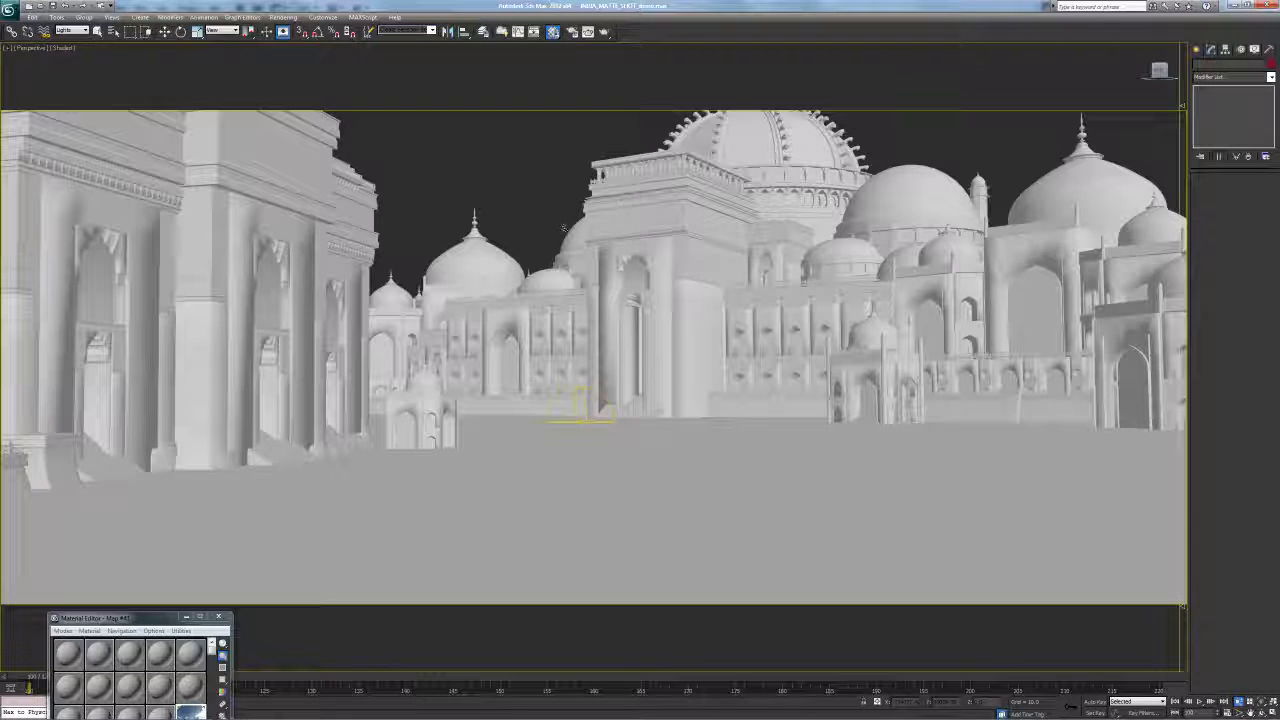
# Zoom extents and orbit, pan and zoom until the lights above the temples are in view
pyautogui.press('z')
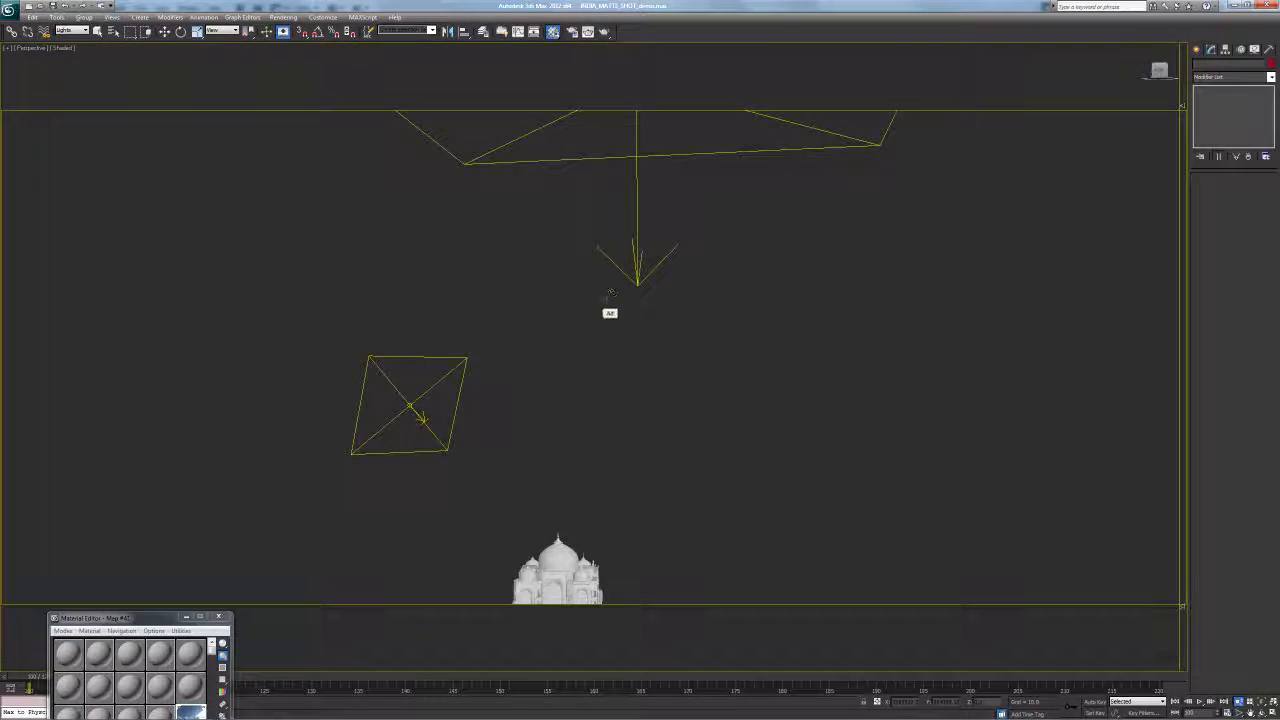
pyautogui.keyDown('alt'); pyautogui.moveTo(609, 313); pyautogui.dragTo(588, 304, button='middle'); pyautogui.keyUp('alt')
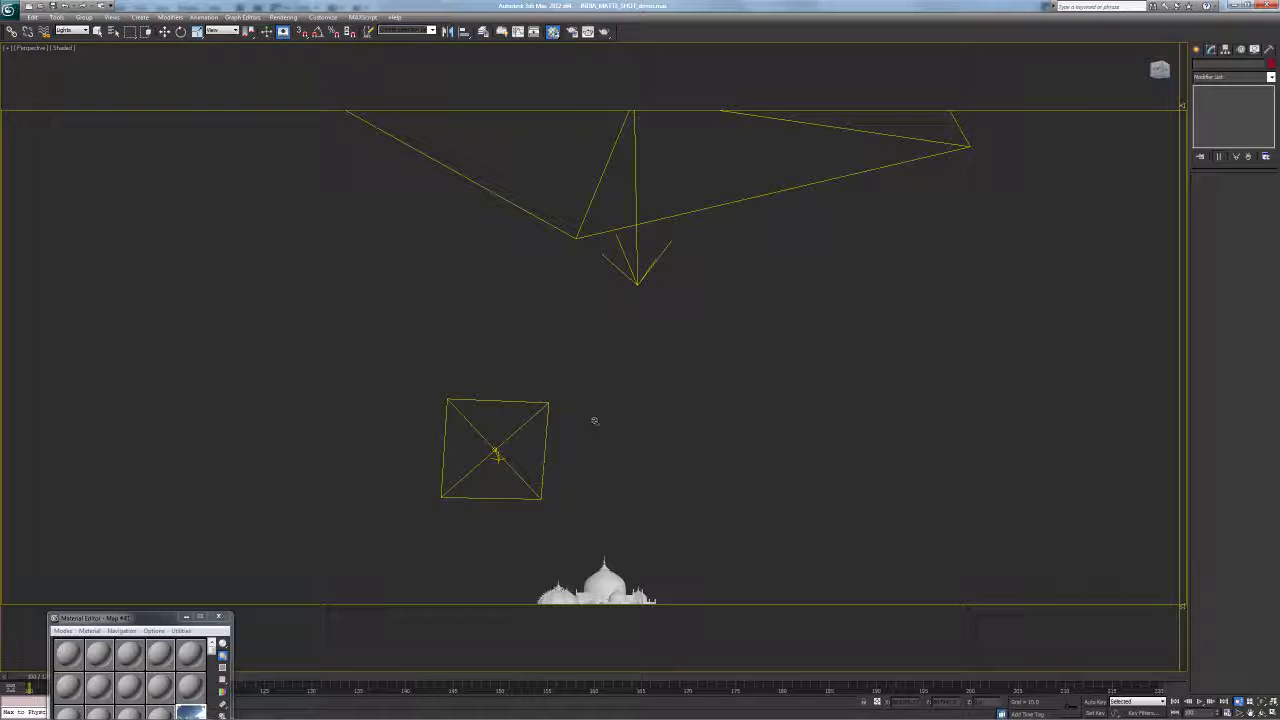
pyautogui.scroll(-6, 594, 421)
pyautogui.moveTo(594, 421); pyautogui.dragTo(602, 286, button='middle')
pyautogui.scroll(6, 627, 335)
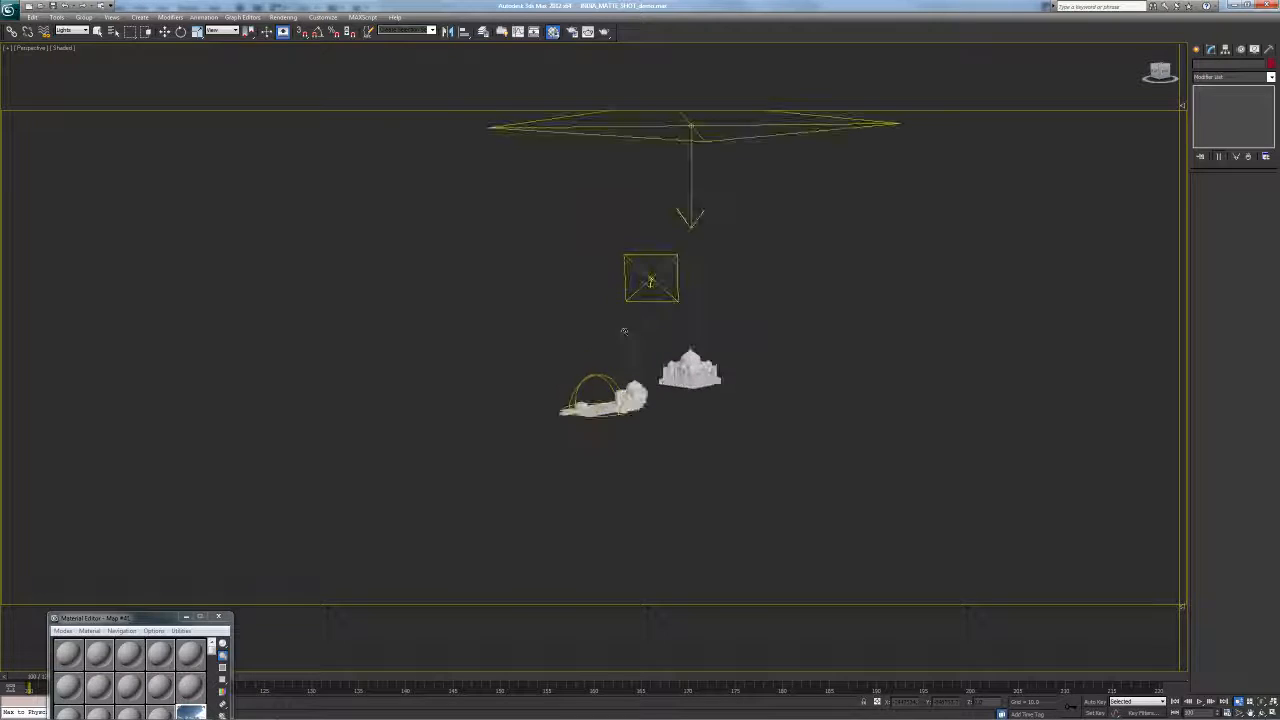
pyautogui.keyDown('alt'); pyautogui.moveTo(628, 334); pyautogui.dragTo(600, 374, button='middle'); pyautogui.keyUp('alt')
# Select the KEY_LIGHT plane light to load its parameters in the Modify panel
pyautogui.press('q')
pyautogui.click(552, 284)
pyautogui.moveTo(650, 304); pyautogui.dragTo(594, 323, button='middle')
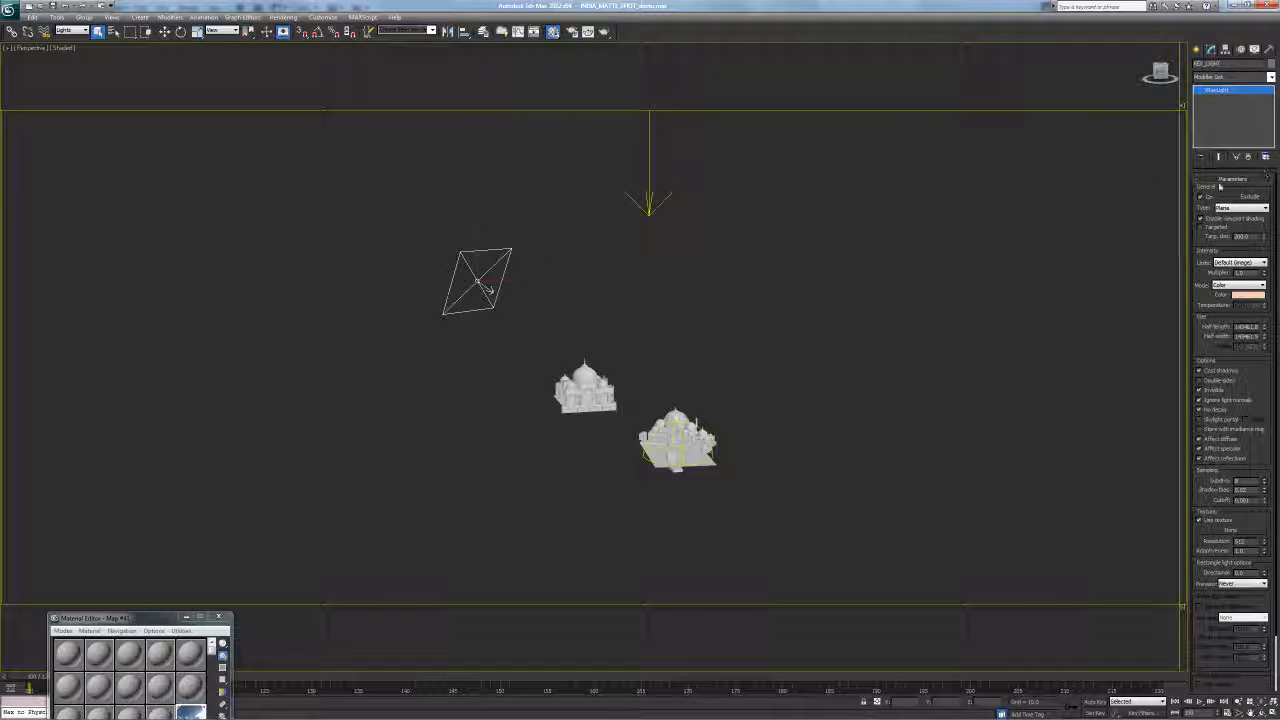
pyautogui.moveTo(1223, 195); pyautogui.dragTo(1221, 177)
pyautogui.moveTo(1203, 246); pyautogui.dragTo(1204, 265)
pyautogui.click(1224, 207)
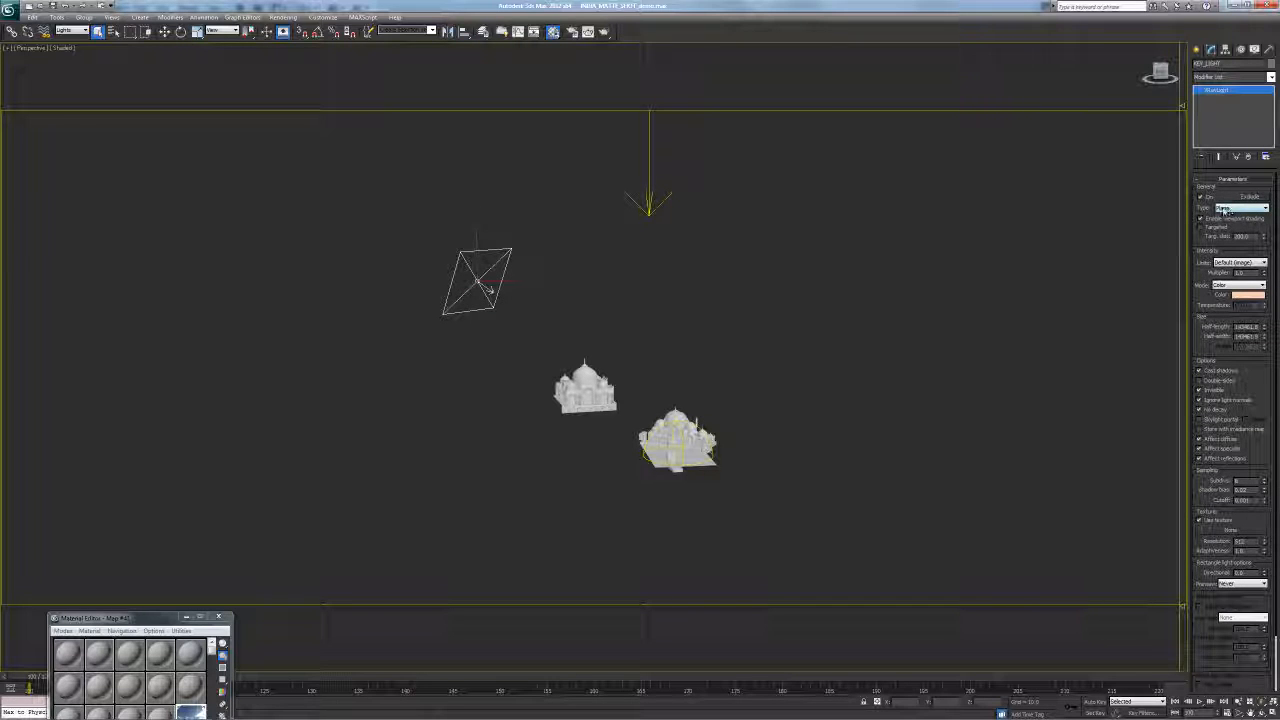
pyautogui.moveTo(1204, 270); pyautogui.dragTo(1204, 239)
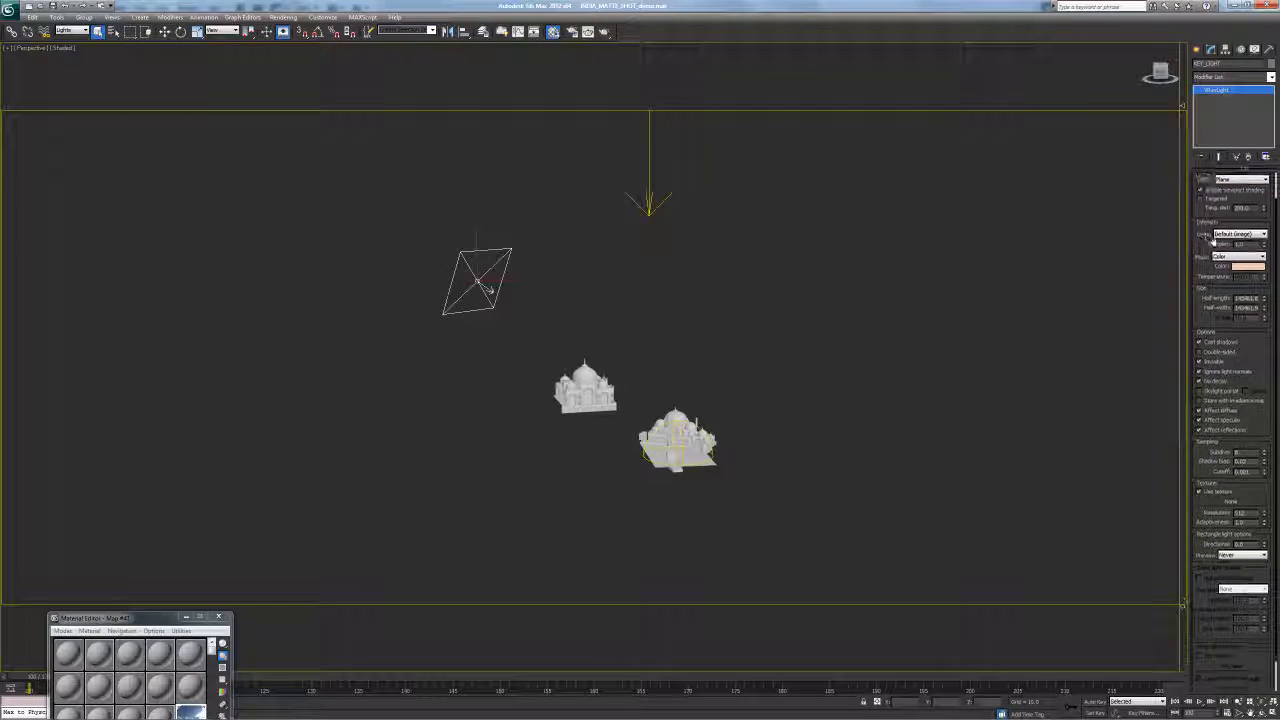
pyautogui.click(1243, 268)
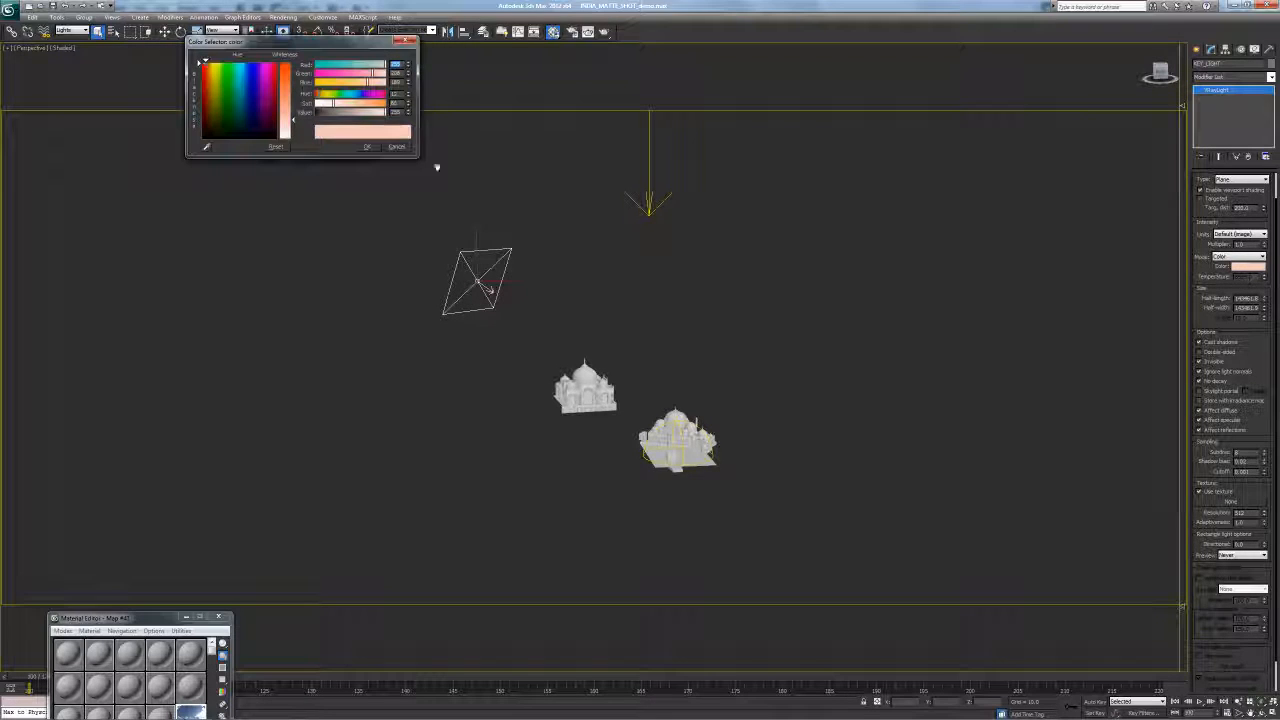
pyautogui.moveTo(399, 76); pyautogui.dragTo(353, 244)
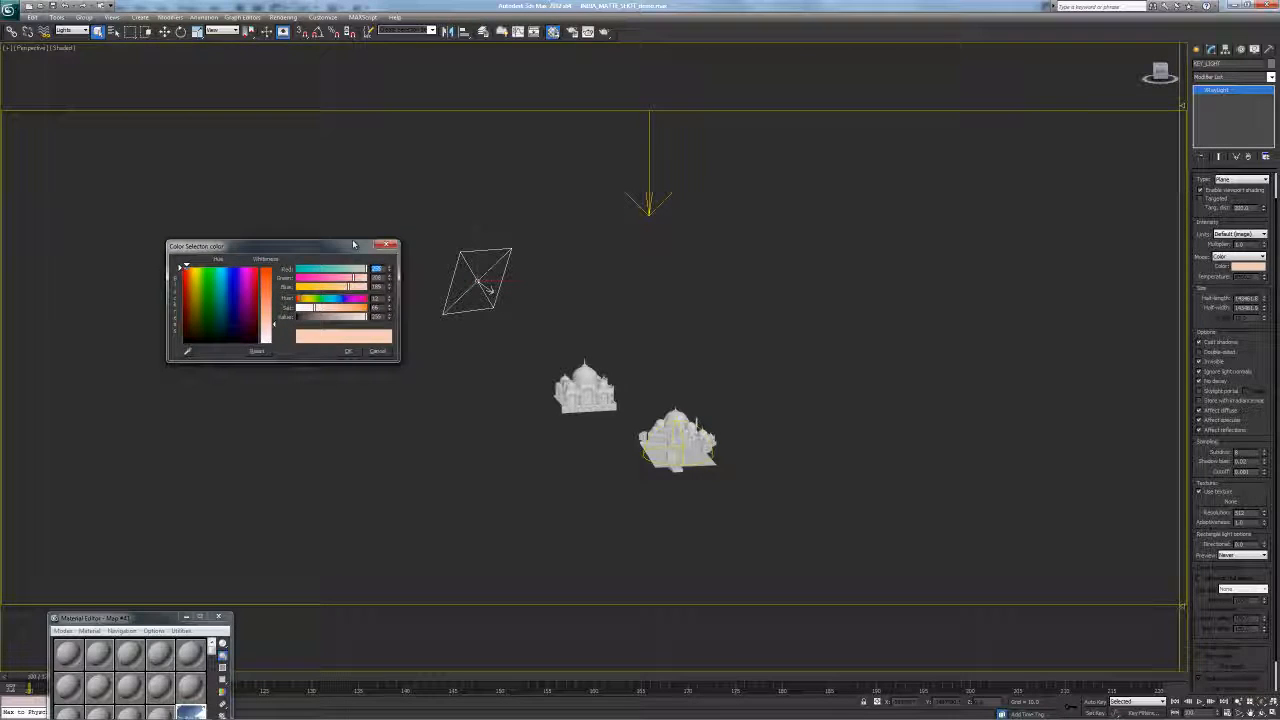
pyautogui.moveTo(353, 246); pyautogui.dragTo(335, 264)
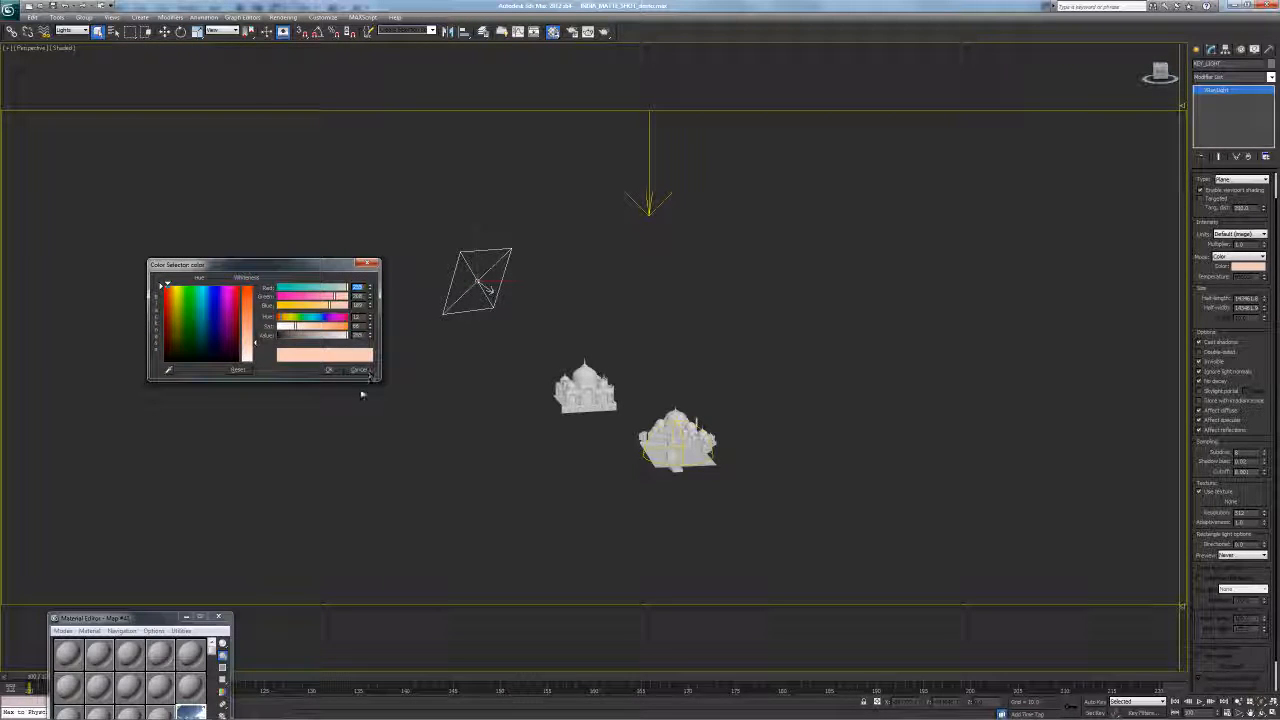
pyautogui.moveTo(367, 375); pyautogui.dragTo(379, 367)
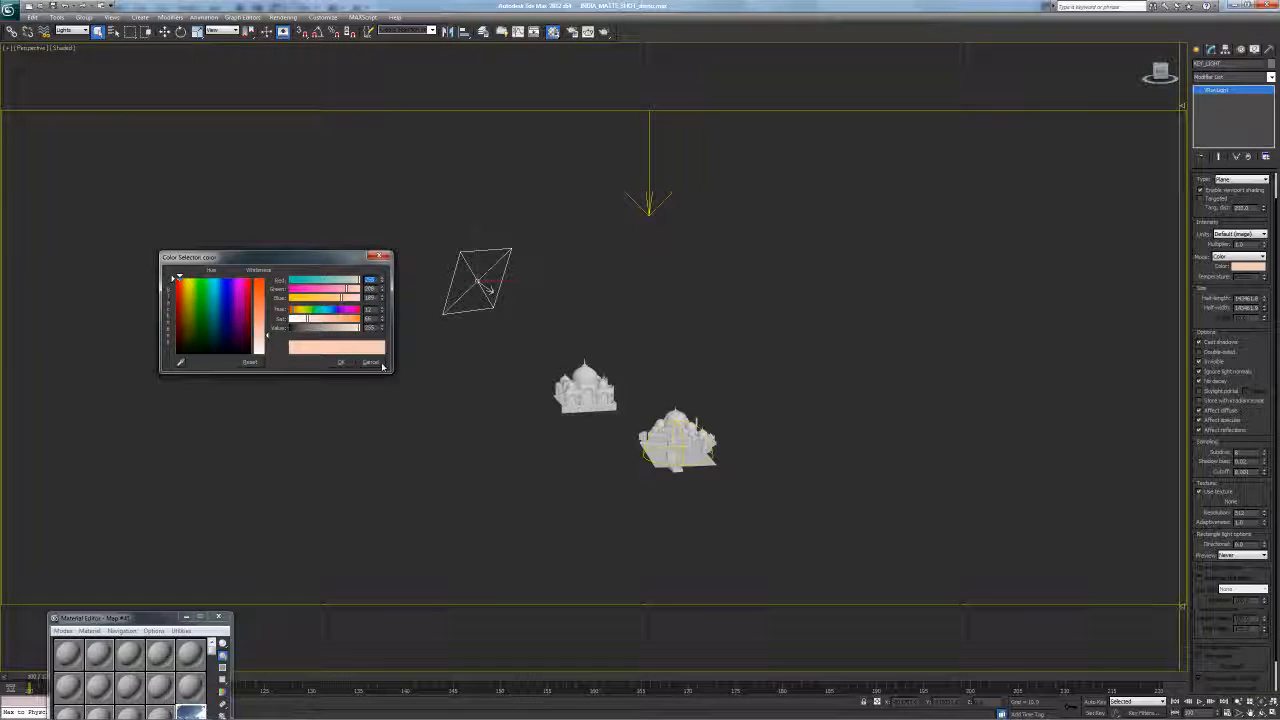
pyautogui.click(377, 364)
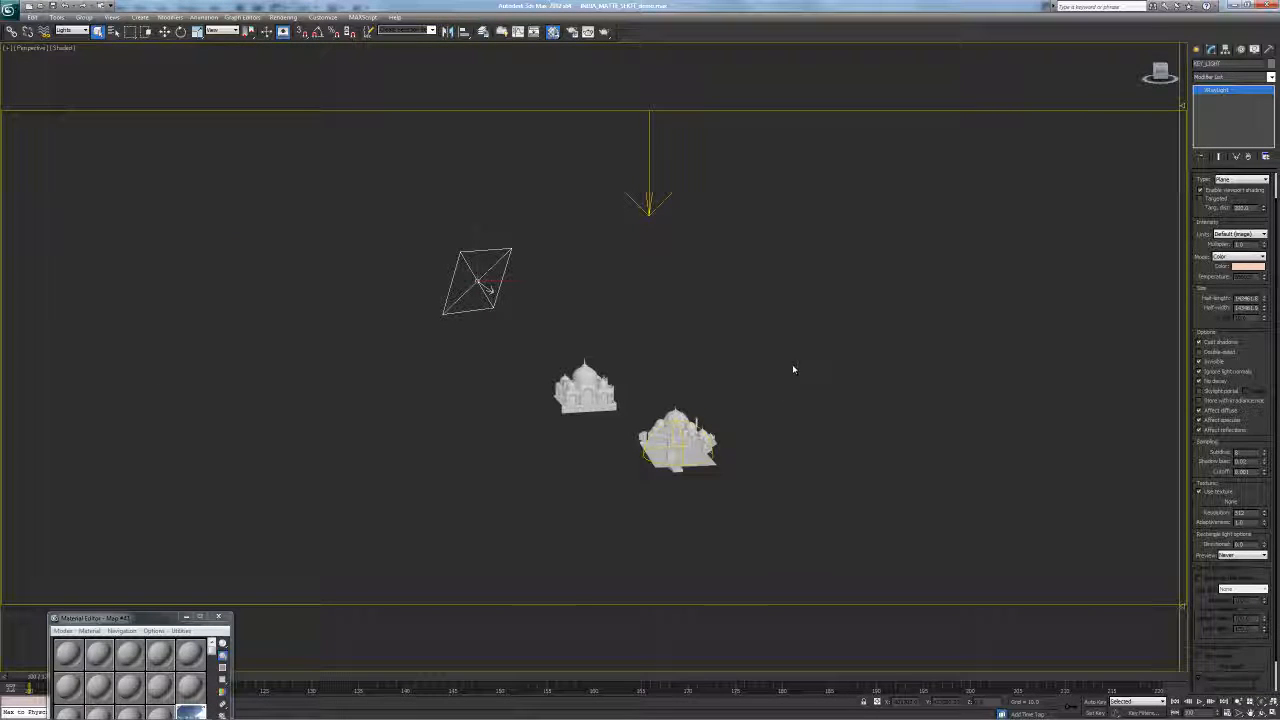
# Enable No decay in the KEY_LIGHT plane light's Options
pyautogui.scroll(4, 612, 400)
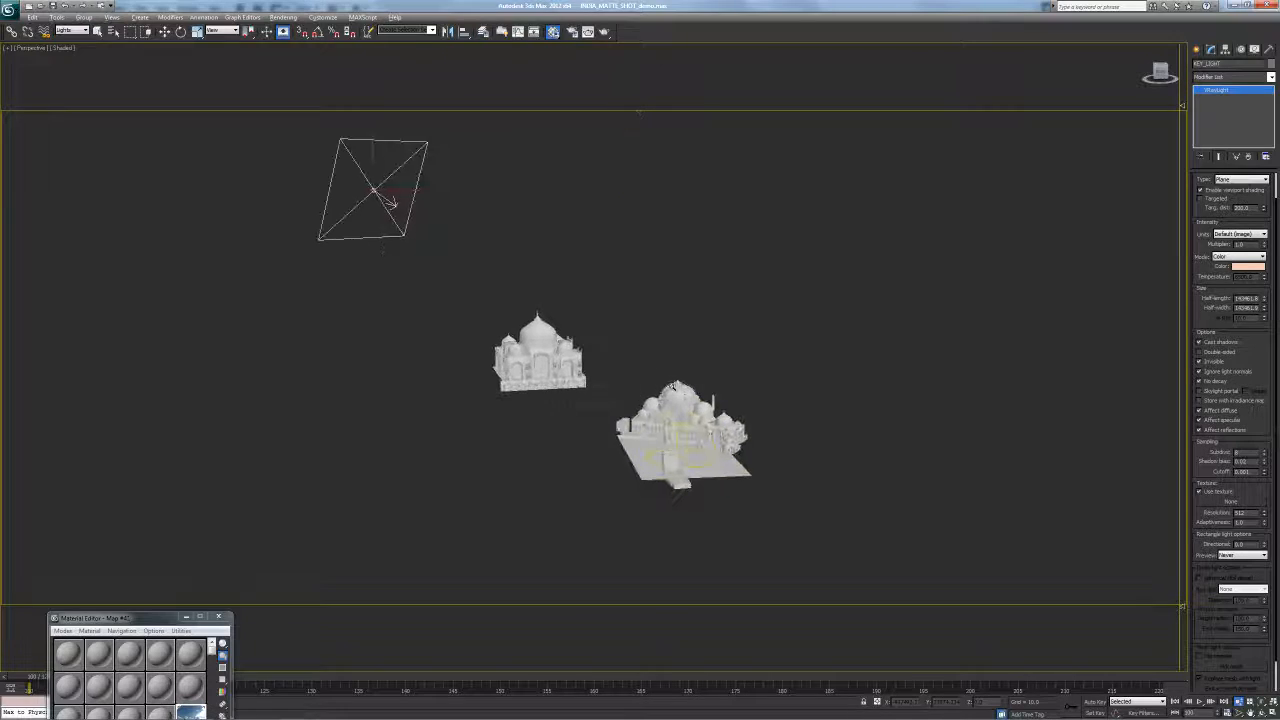
pyautogui.keyDown('alt'); pyautogui.moveTo(612, 401); pyautogui.dragTo(609, 405, button='middle'); pyautogui.keyUp('alt')
pyautogui.keyDown('alt'); pyautogui.moveTo(609, 323); pyautogui.dragTo(590, 338, button='middle'); pyautogui.keyUp('alt')
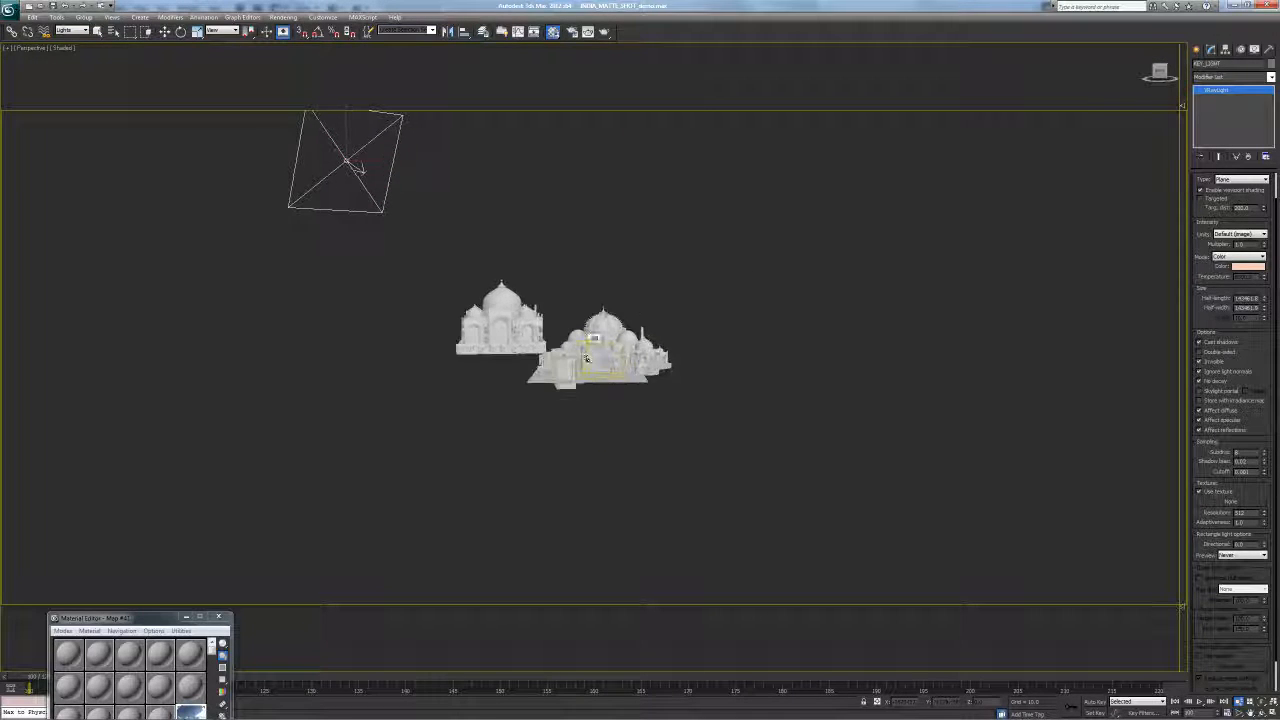
pyautogui.scroll(3, 565, 324)
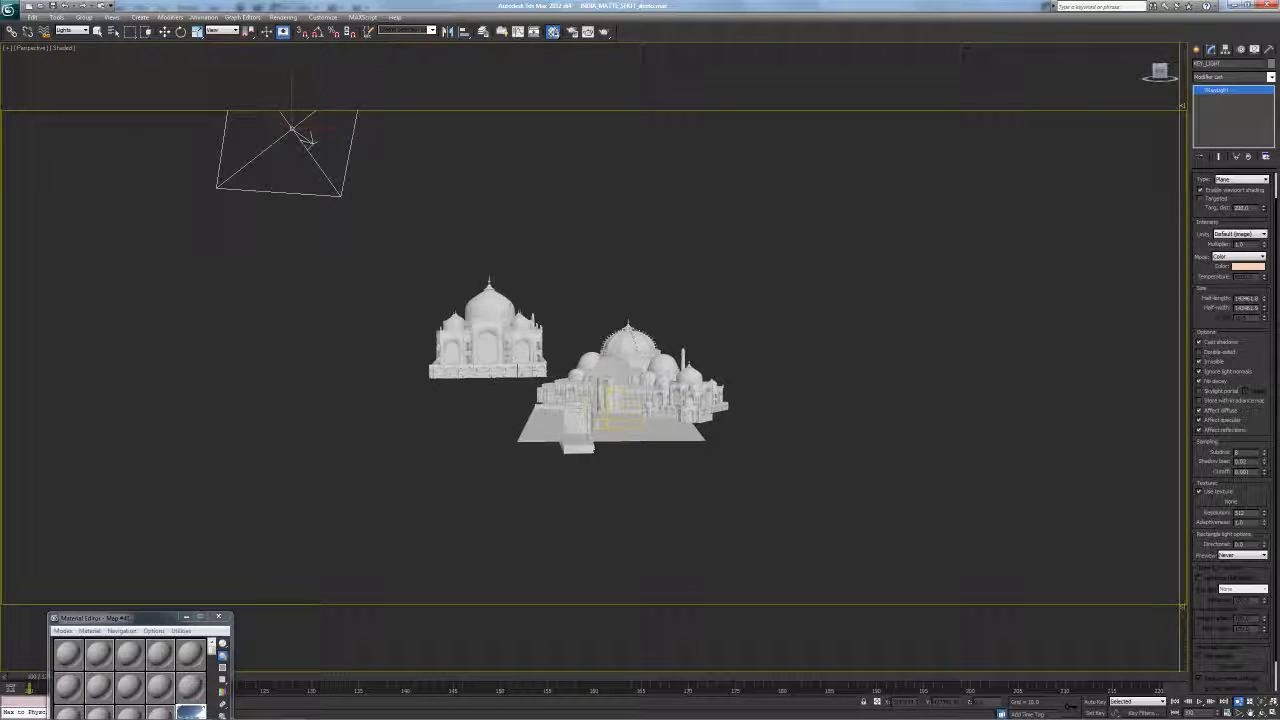
pyautogui.scroll(-3, 1258, 372)
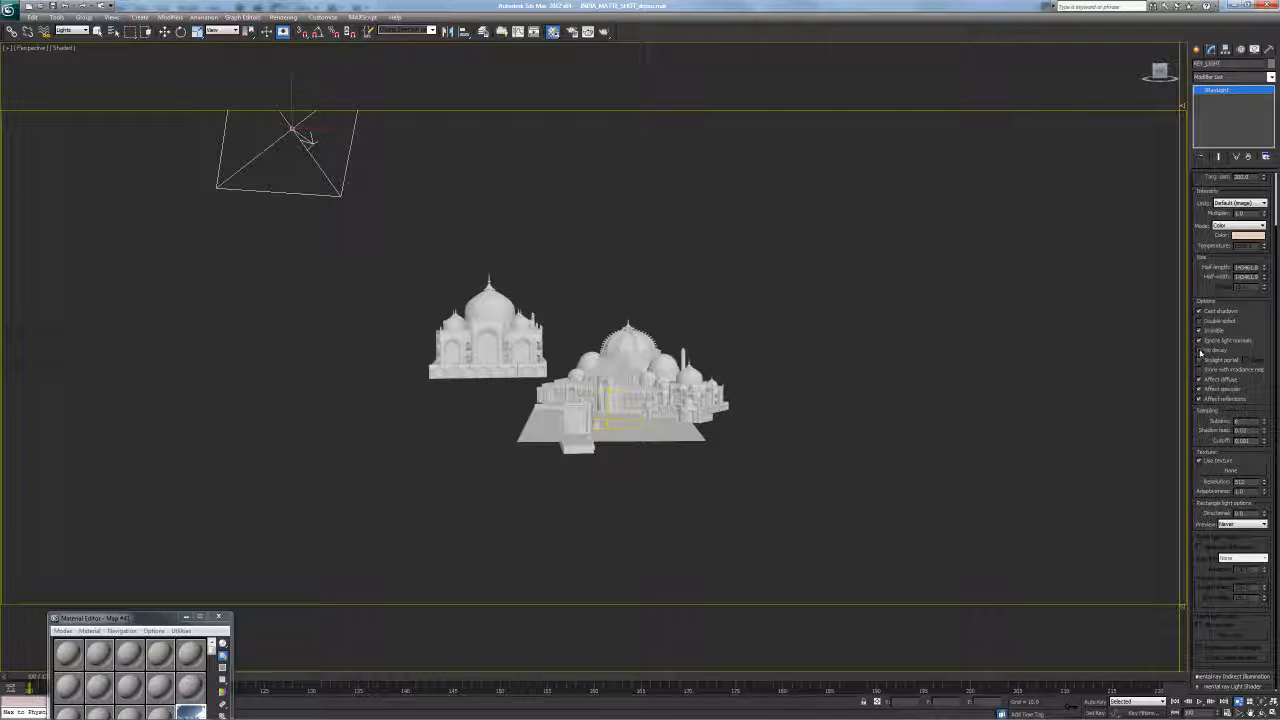
pyautogui.click(1200, 350)
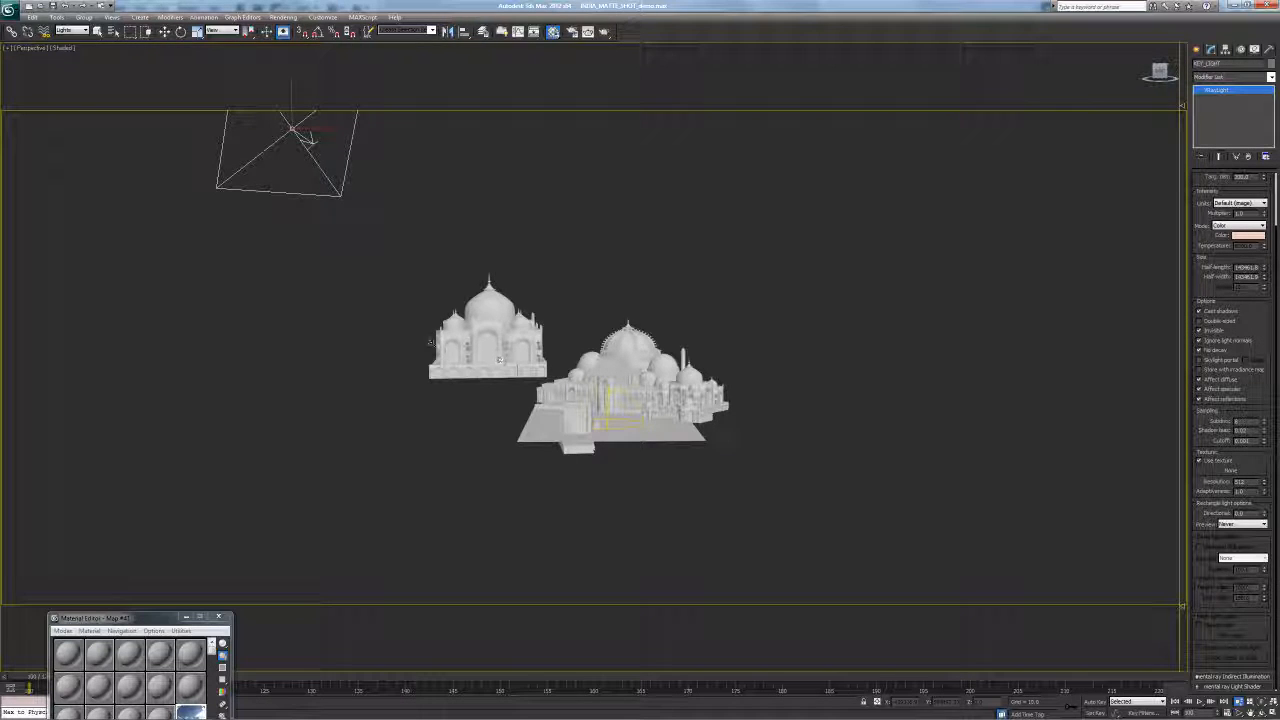
# Confirm KEY_LIGHT's Subdivs stays at 8, then select the dome light at the temple
pyautogui.keyDown('alt'); pyautogui.moveTo(490, 350); pyautogui.dragTo(586, 343, button='middle'); pyautogui.keyUp('alt')
pyautogui.scroll(-3, 615, 358)
pyautogui.press('q')
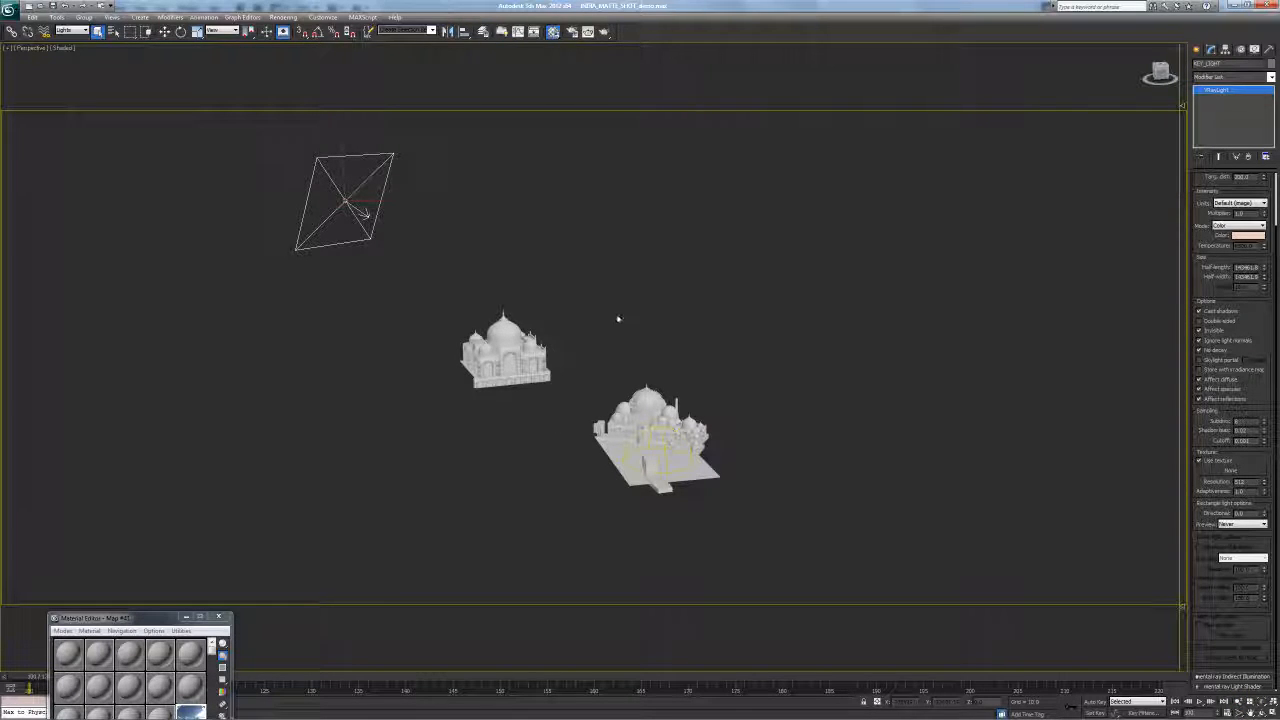
pyautogui.moveTo(617, 320); pyautogui.dragTo(577, 319, button='middle')
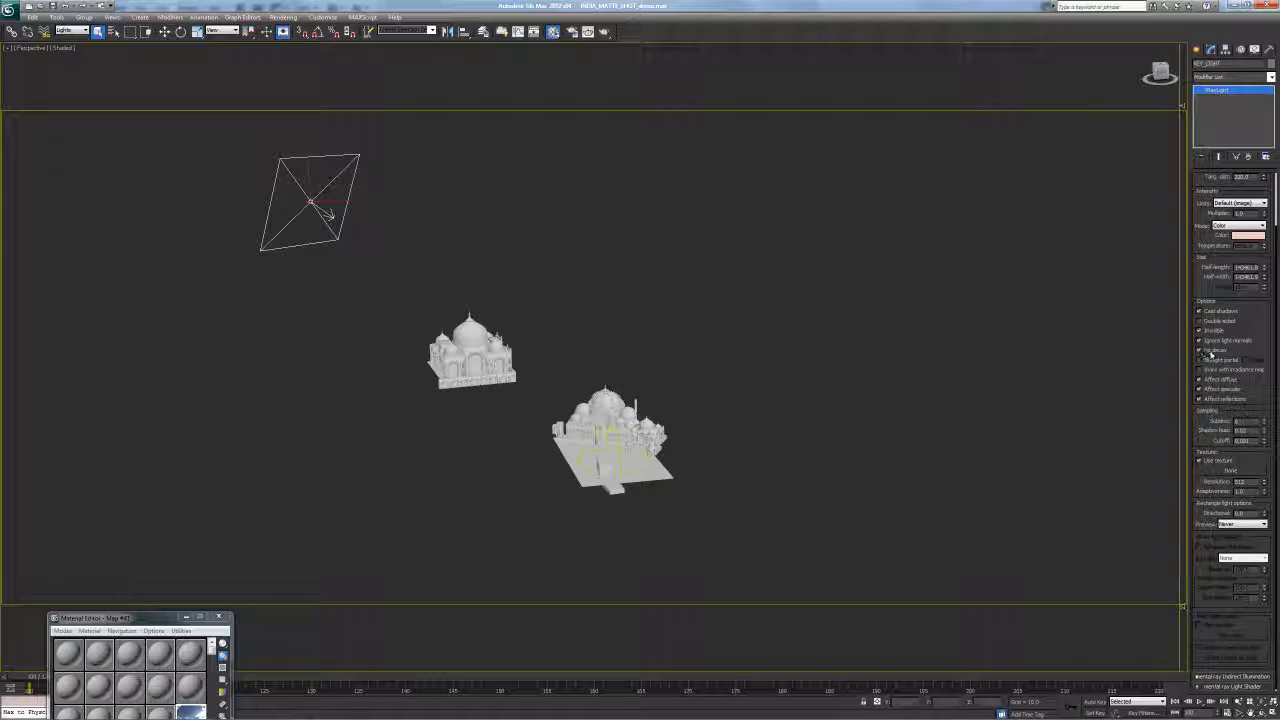
pyautogui.moveTo(1257, 403); pyautogui.dragTo(1254, 388)
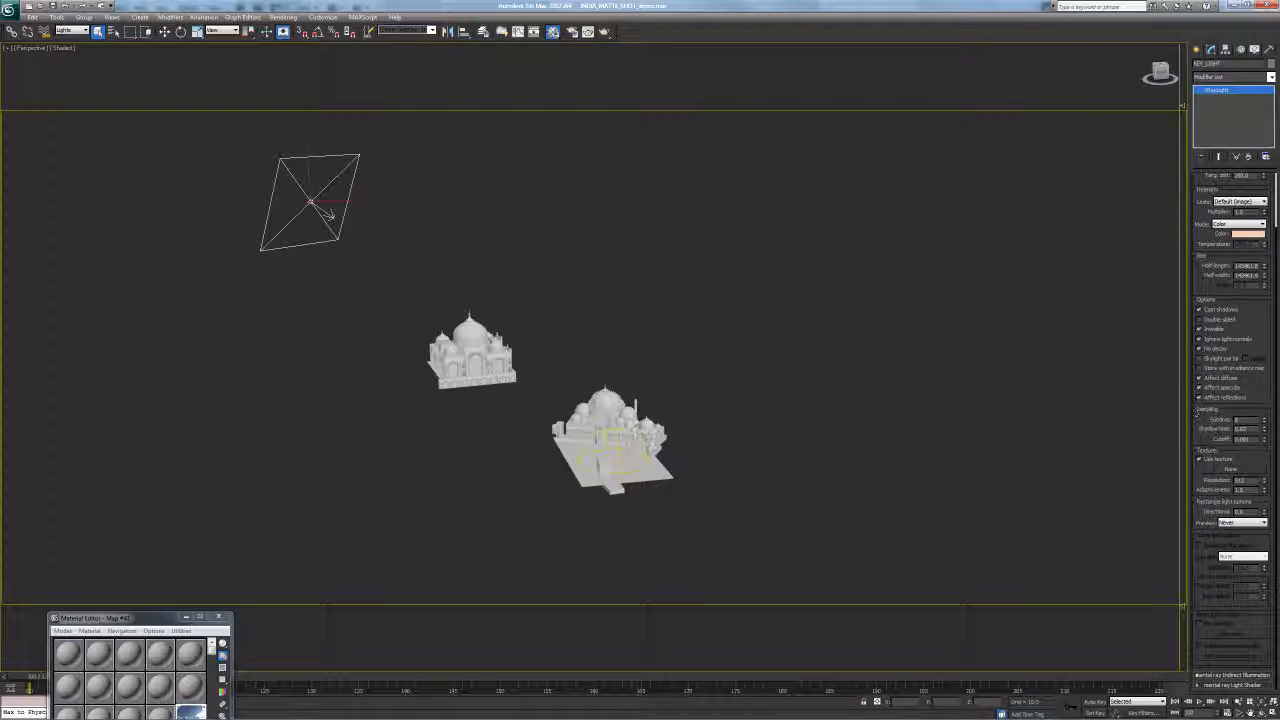
pyautogui.moveTo(1248, 421); pyautogui.dragTo(1079, 438)
pyautogui.click(1244, 420)
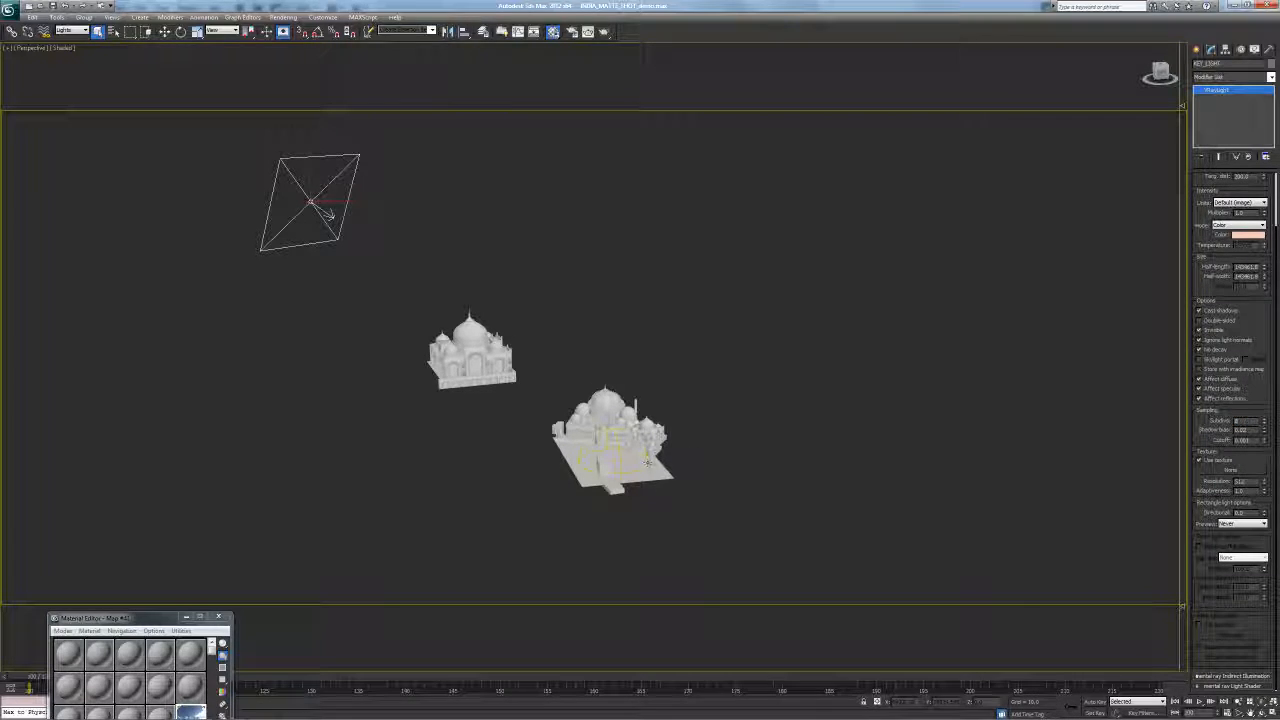
pyautogui.click(647, 458)
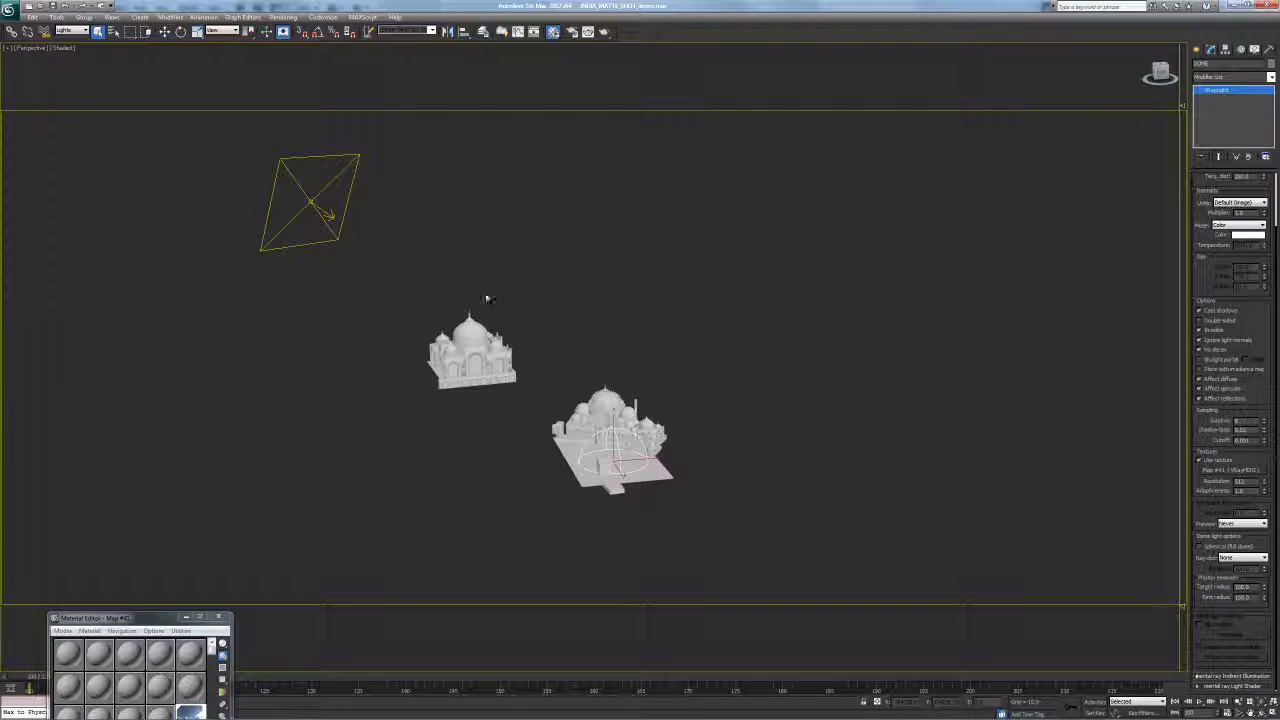
# Reselect KEY_LIGHT and orbit up to bring the large plane light into view
pyautogui.click(324, 212)
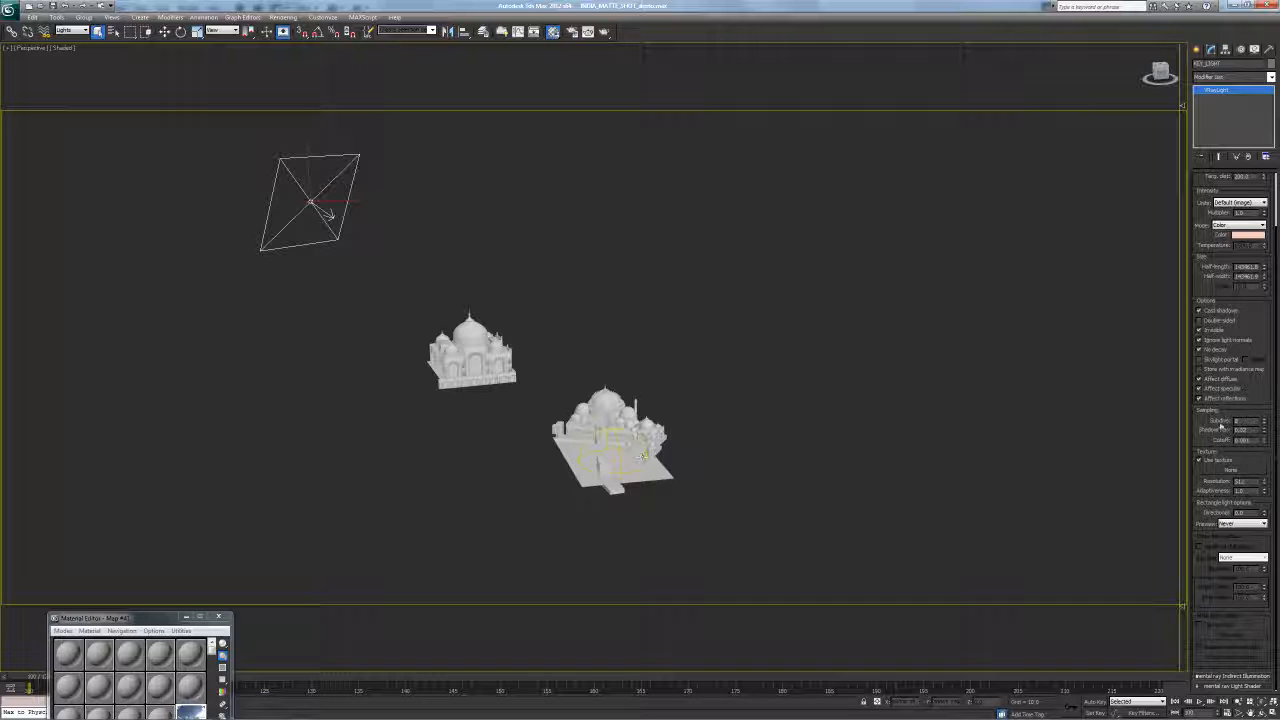
pyautogui.scroll(3, 1254, 396)
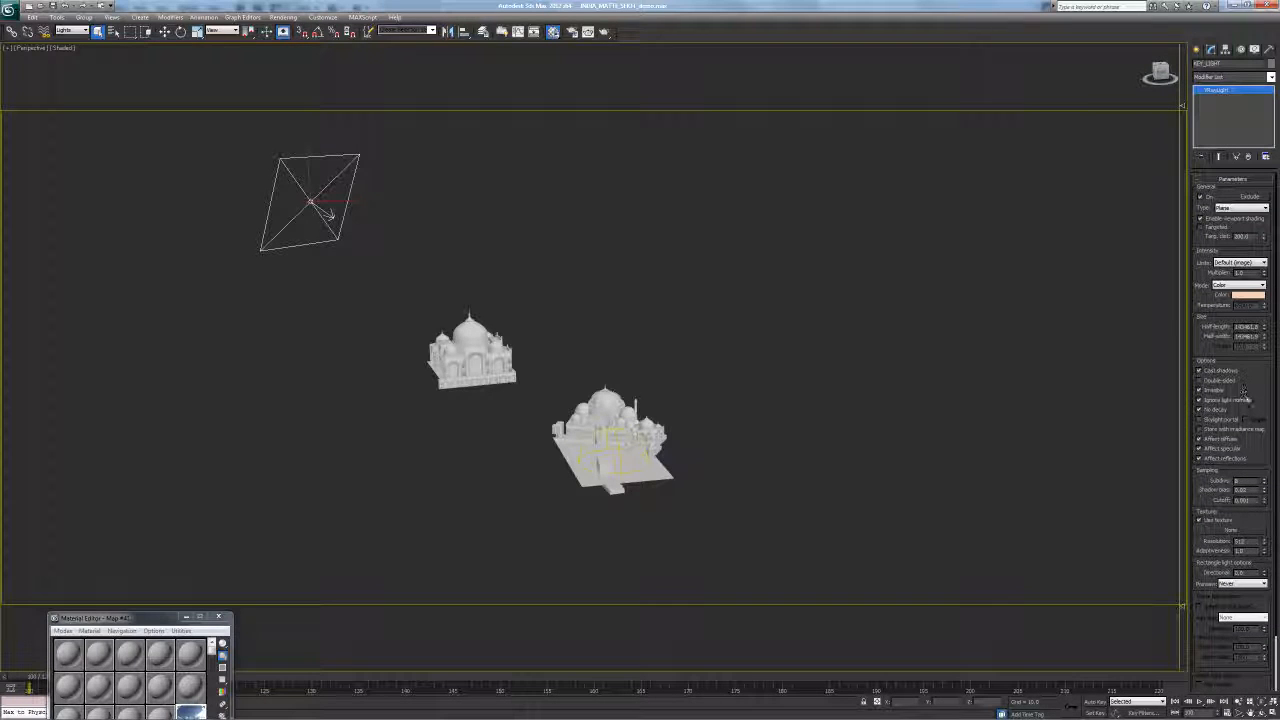
pyautogui.keyDown('alt'); pyautogui.moveTo(600, 360); pyautogui.dragTo(582, 389, button='middle'); pyautogui.keyUp('alt')
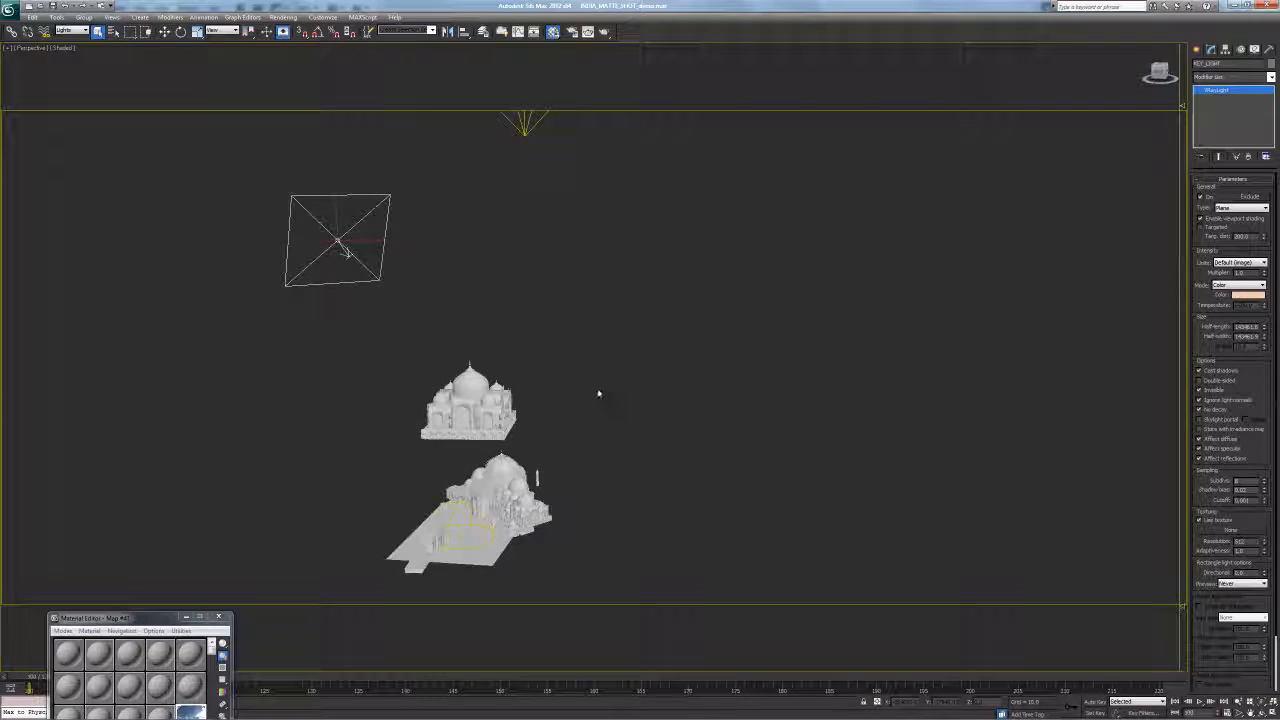
pyautogui.hotkey('alt', 'z')
pyautogui.moveTo(571, 388); pyautogui.dragTo(551, 401)
pyautogui.keyDown('alt'); pyautogui.moveTo(551, 401); pyautogui.dragTo(582, 385, button='middle'); pyautogui.keyUp('alt')
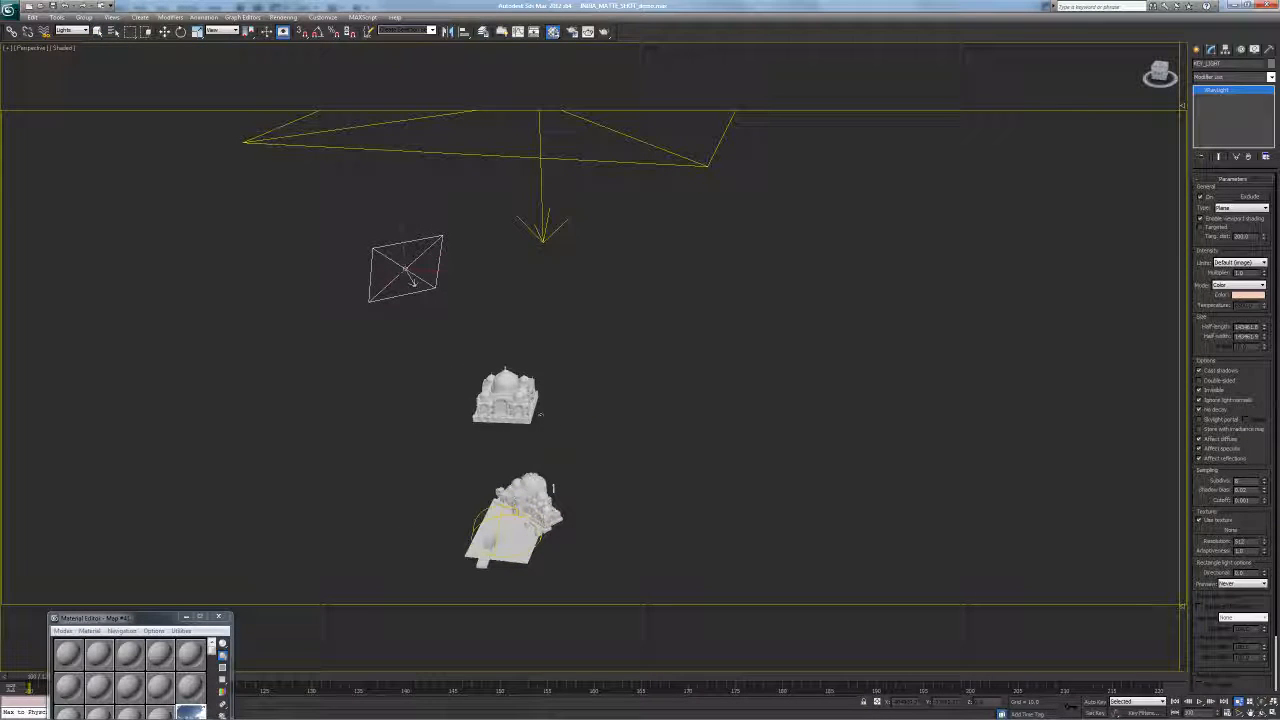
# Select the small square plane light above the temples and scale it down considerably
pyautogui.keyDown('alt'); pyautogui.moveTo(438, 399); pyautogui.dragTo(421, 330, button='middle'); pyautogui.keyUp('alt')
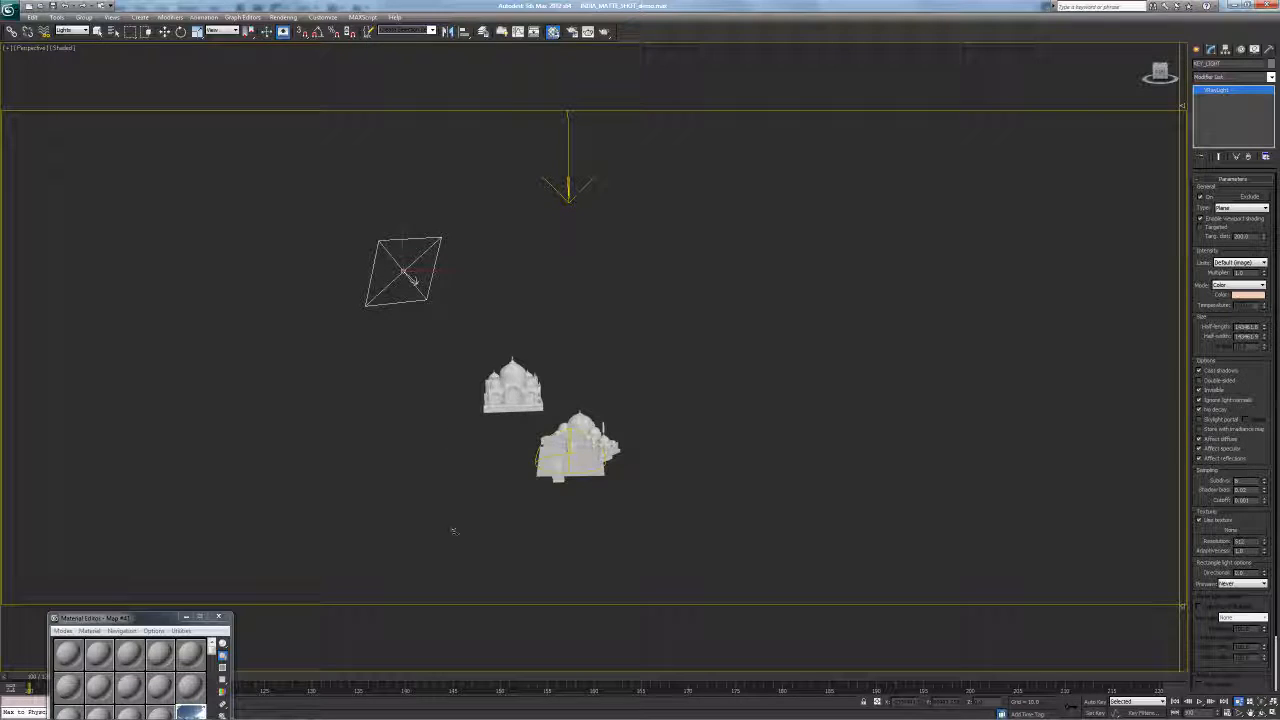
pyautogui.moveTo(535, 350); pyautogui.dragTo(463, 341, button='middle')
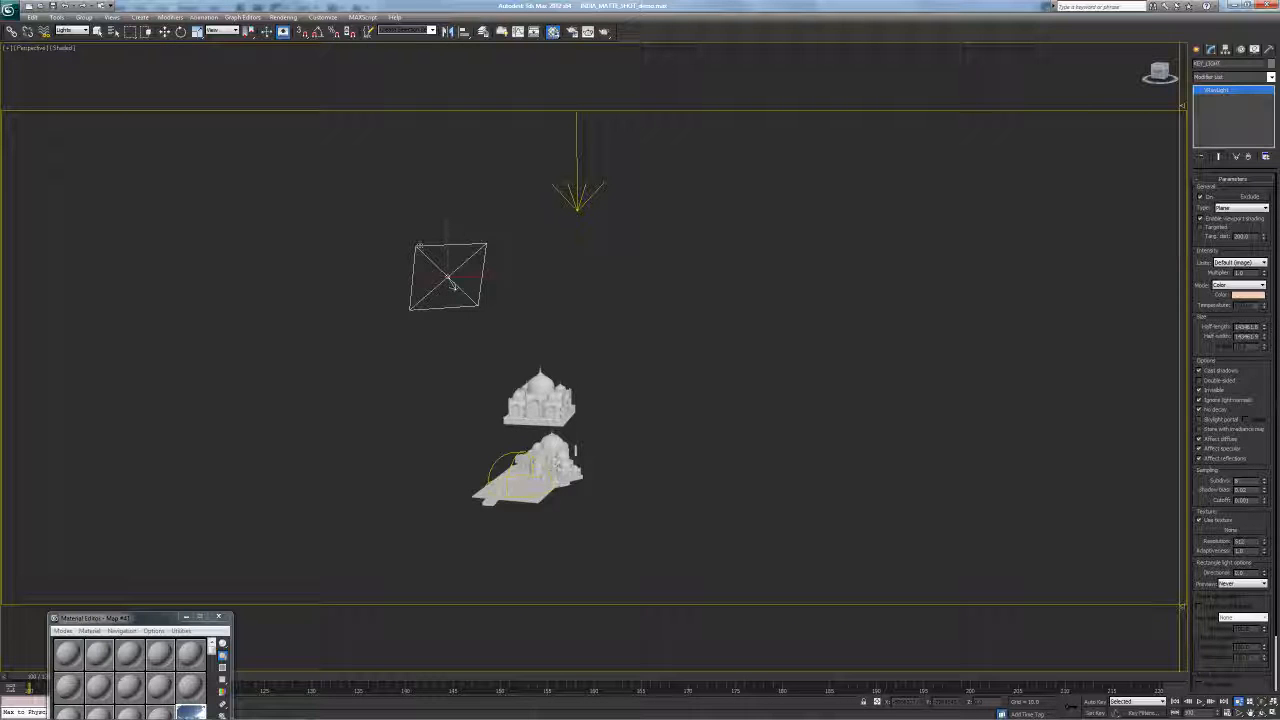
pyautogui.keyDown('alt'); pyautogui.moveTo(483, 296); pyautogui.dragTo(400, 315, button='middle'); pyautogui.keyUp('alt')
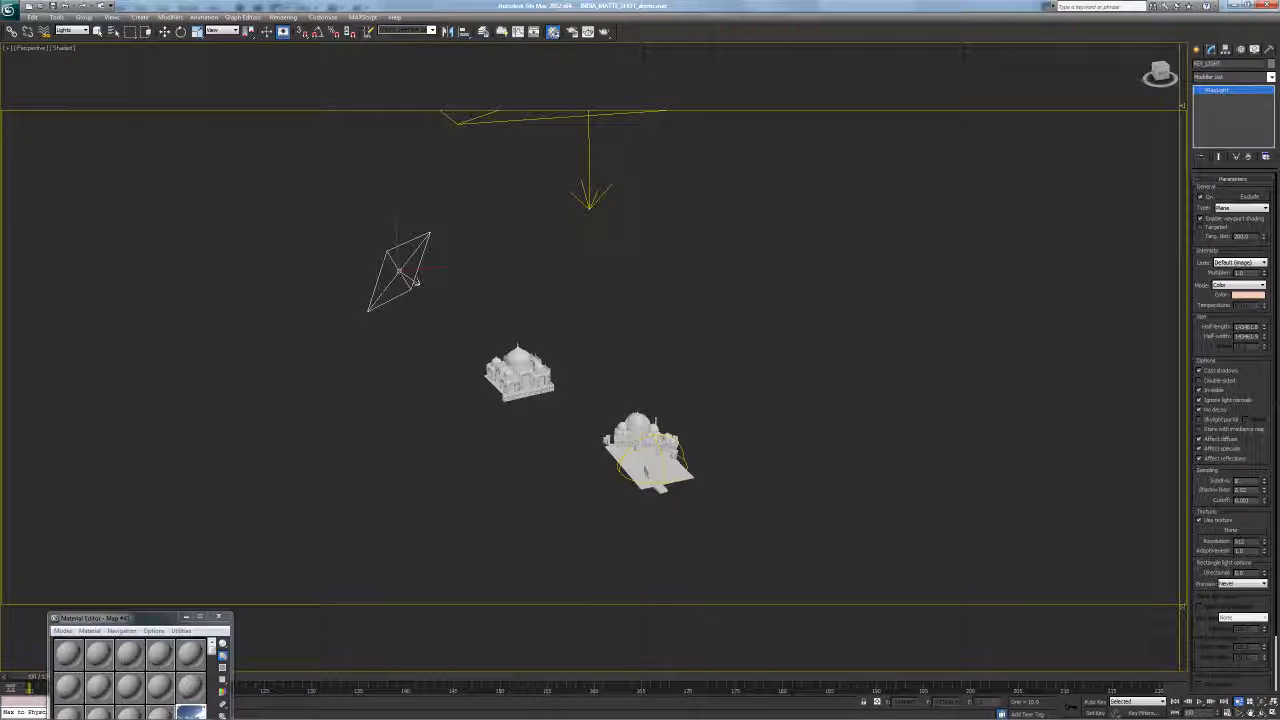
pyautogui.keyDown('alt'); pyautogui.moveTo(662, 451); pyautogui.dragTo(535, 435, button='middle'); pyautogui.keyUp('alt')
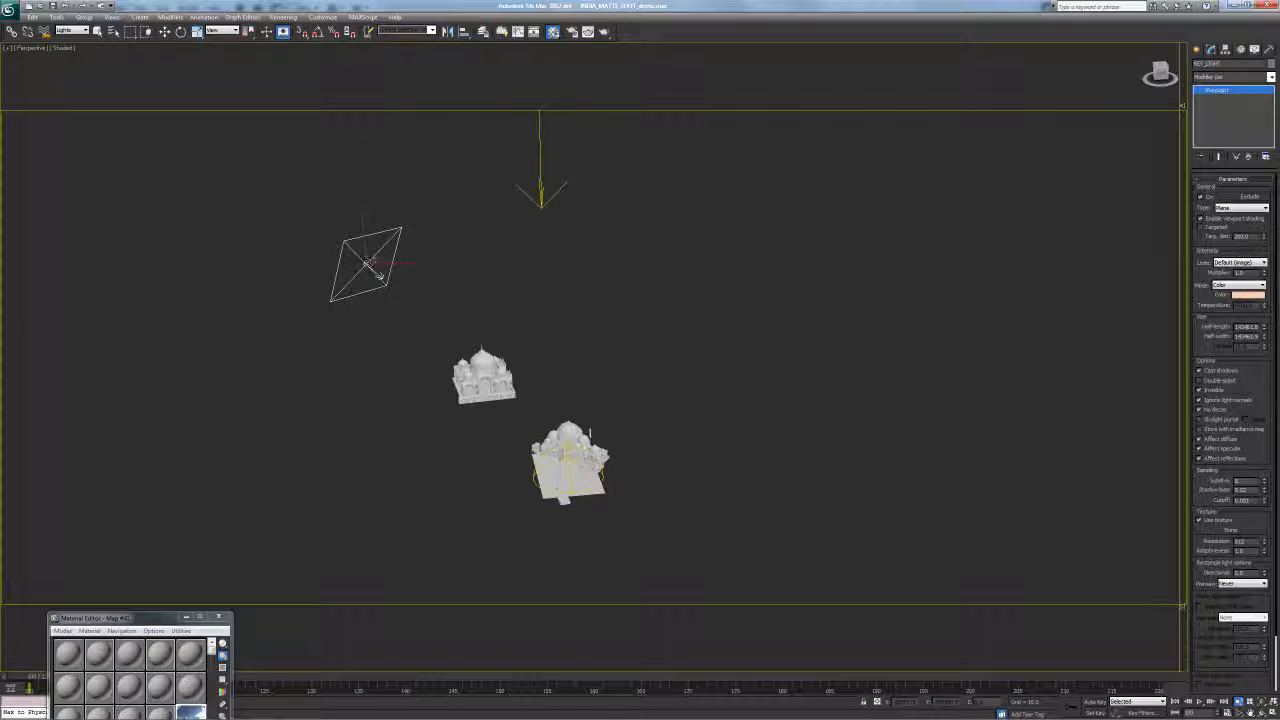
pyautogui.click(370, 265)
pyautogui.moveTo(367, 268); pyautogui.dragTo(303, 345)
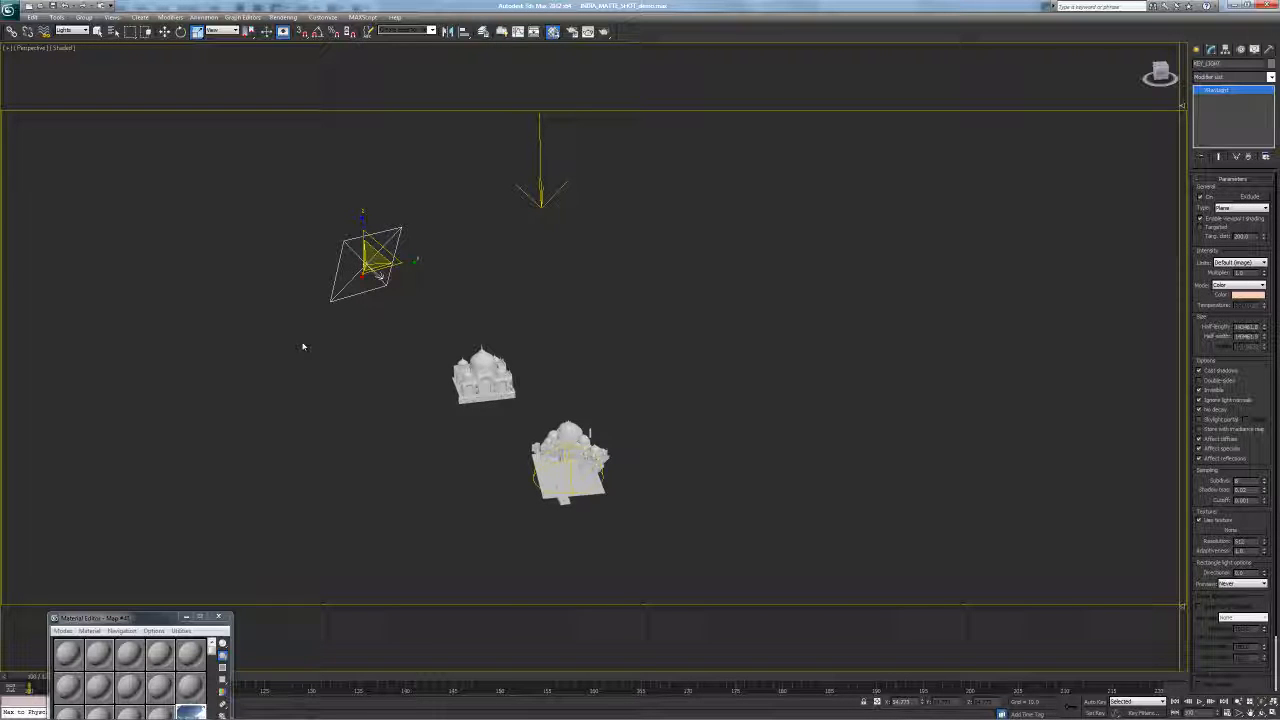
# Deselect the plane light and orbit, zoom and pan to frame both domed palace models beneath the lights
pyautogui.keyDown('alt'); pyautogui.moveTo(408, 412); pyautogui.dragTo(381, 375, button='middle'); pyautogui.keyUp('alt')
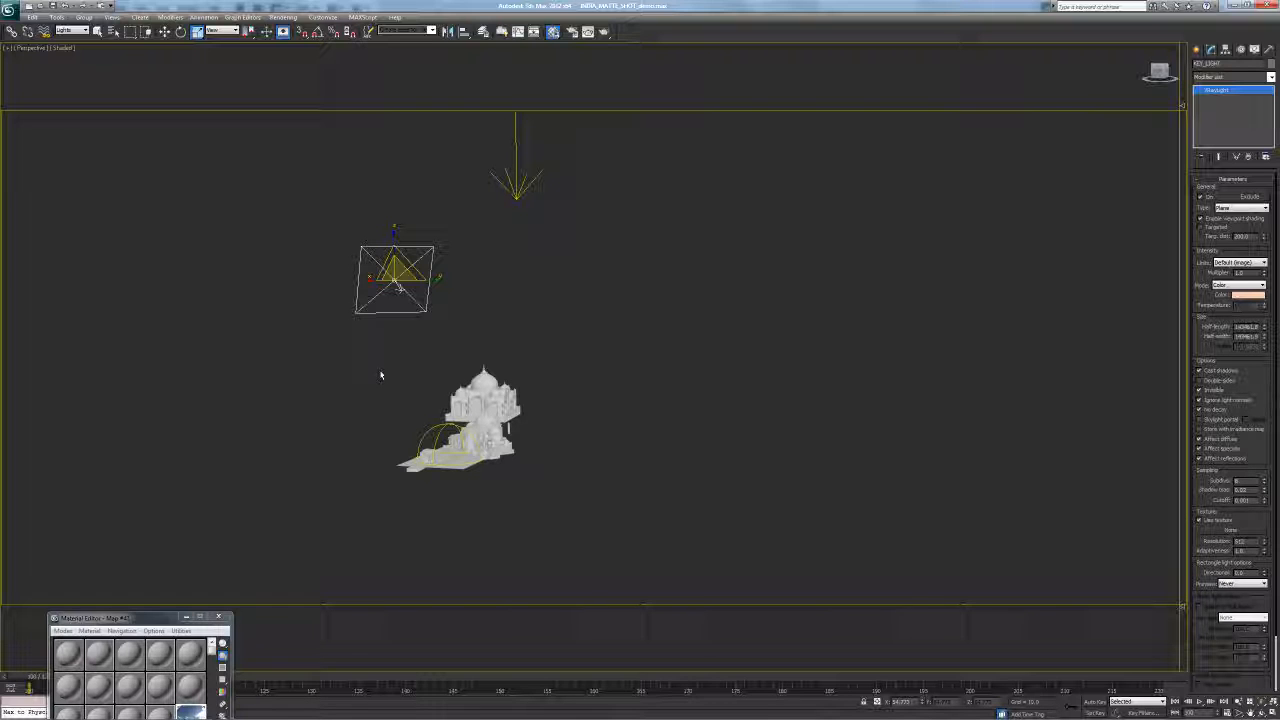
pyautogui.keyDown('alt'); pyautogui.moveTo(428, 390); pyautogui.dragTo(468, 380, button='middle'); pyautogui.keyUp('alt')
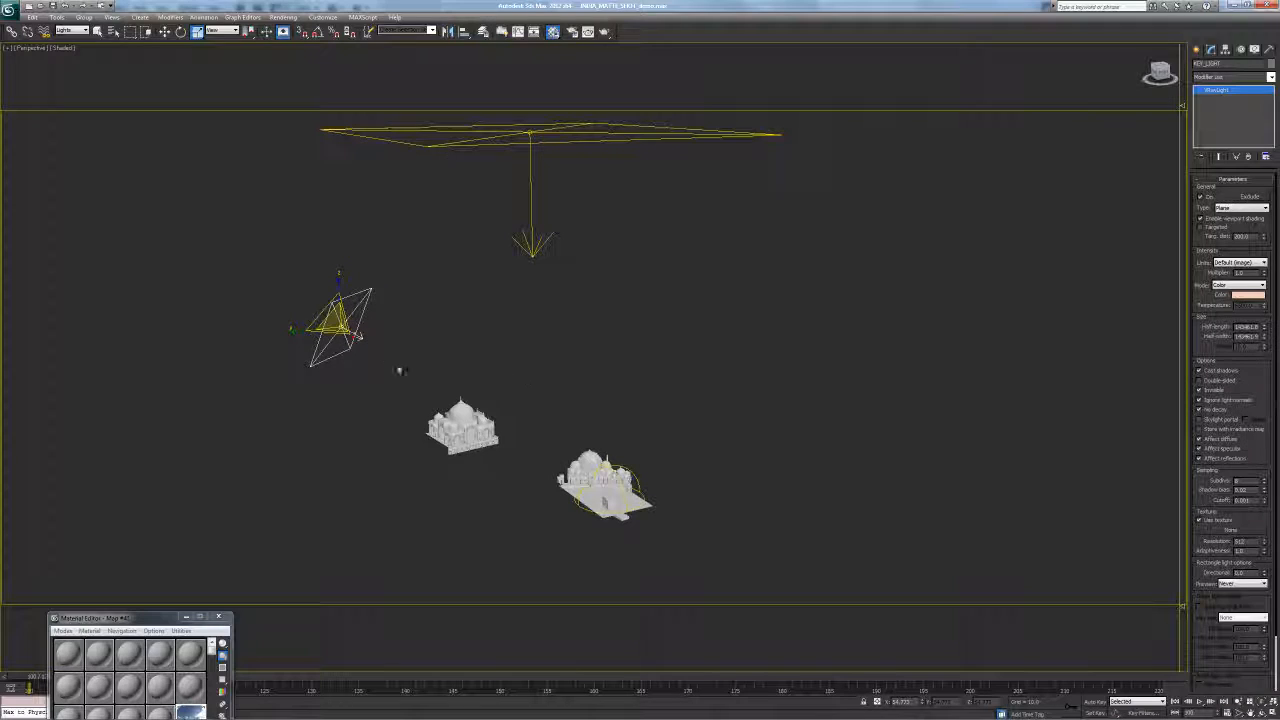
pyautogui.click(423, 363)
pyautogui.keyDown('alt'); pyautogui.moveTo(563, 357); pyautogui.dragTo(349, 480, button='middle'); pyautogui.keyUp('alt')
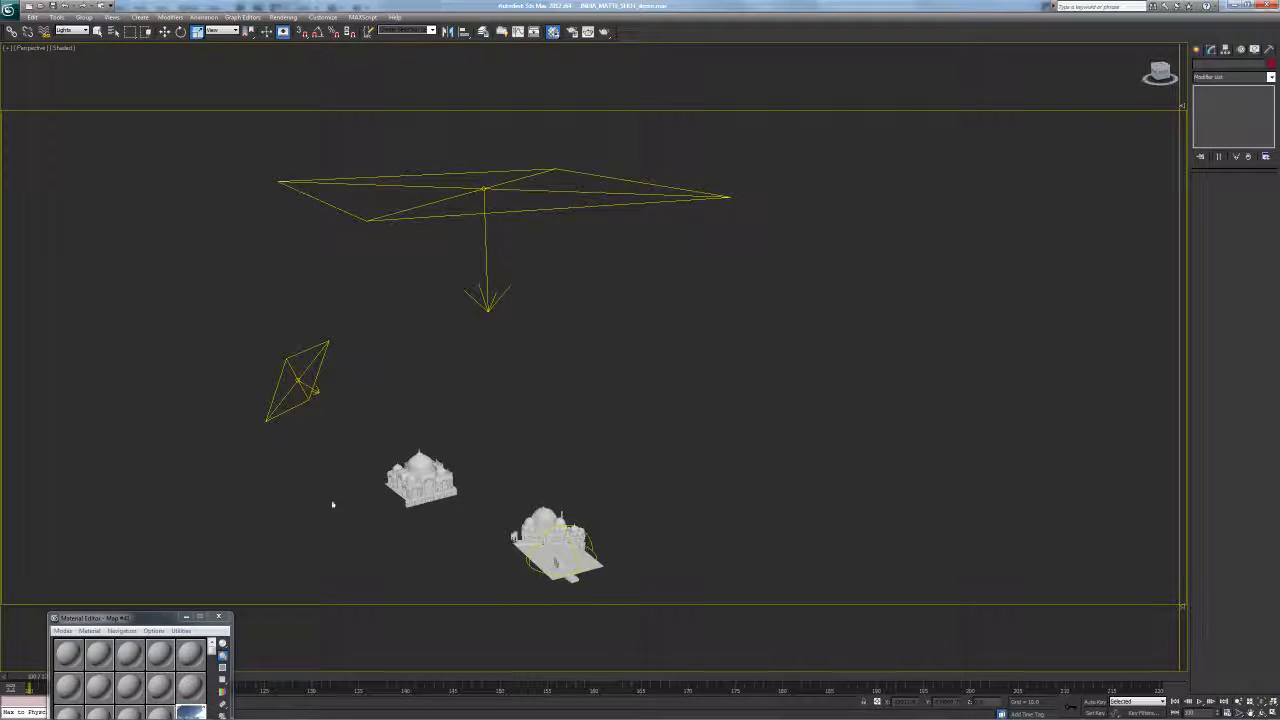
pyautogui.keyDown('alt'); pyautogui.moveTo(321, 428); pyautogui.dragTo(346, 363, button='middle'); pyautogui.keyUp('alt')
pyautogui.keyDown('alt'); pyautogui.moveTo(483, 397); pyautogui.dragTo(441, 395, button='middle'); pyautogui.keyUp('alt')
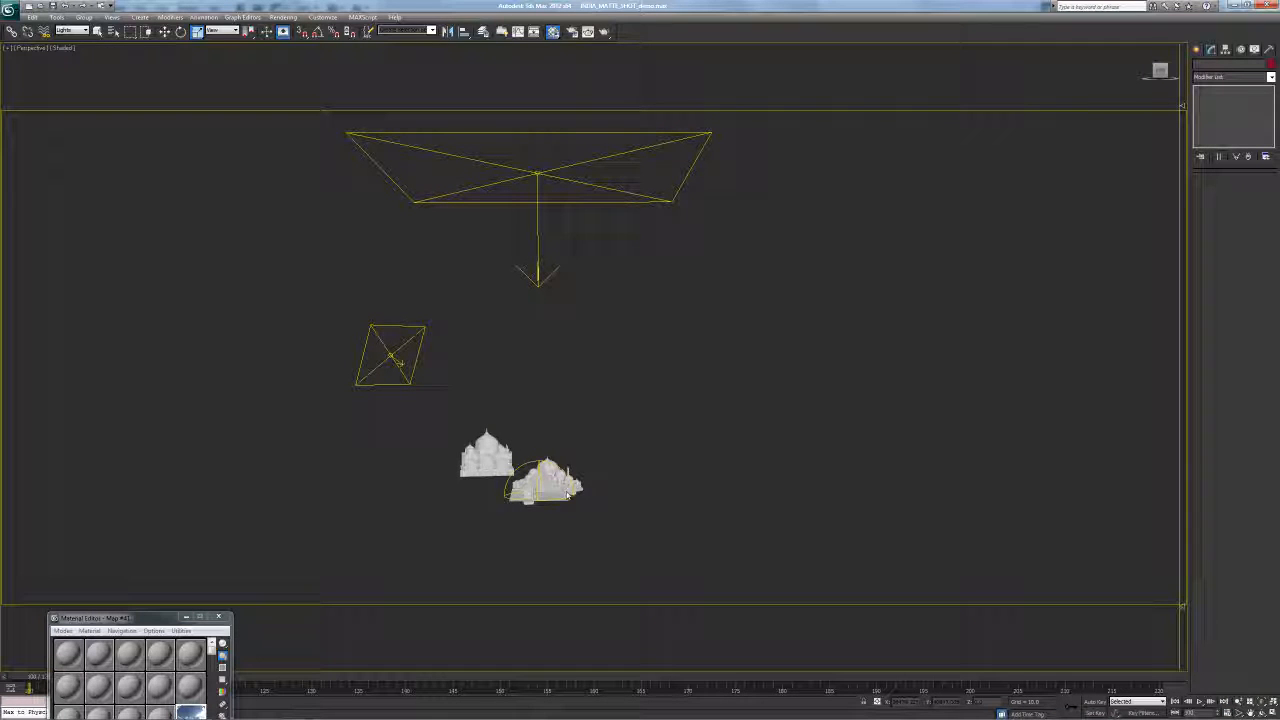
pyautogui.keyDown('alt'); pyautogui.moveTo(467, 381); pyautogui.dragTo(574, 337, button='middle'); pyautogui.keyUp('alt')
pyautogui.scroll(5, 583, 411)
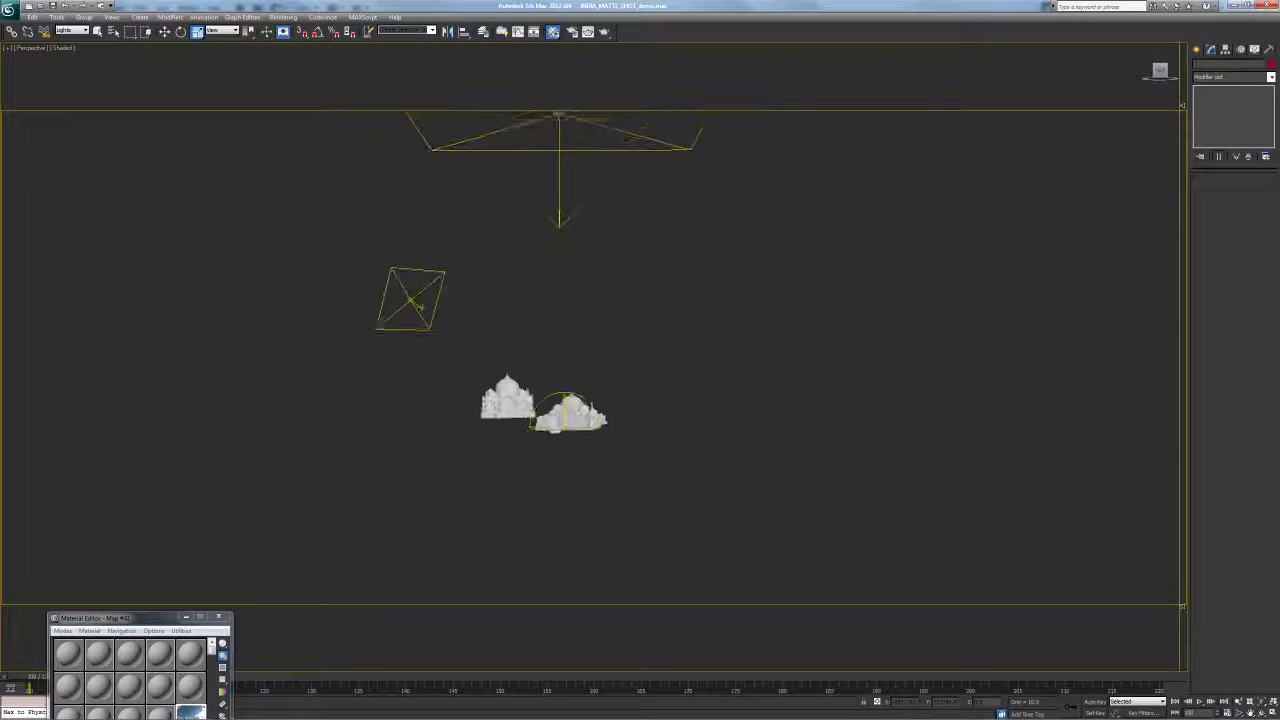
pyautogui.keyDown('alt'); pyautogui.moveTo(587, 400); pyautogui.dragTo(500, 331, button='middle'); pyautogui.keyUp('alt')
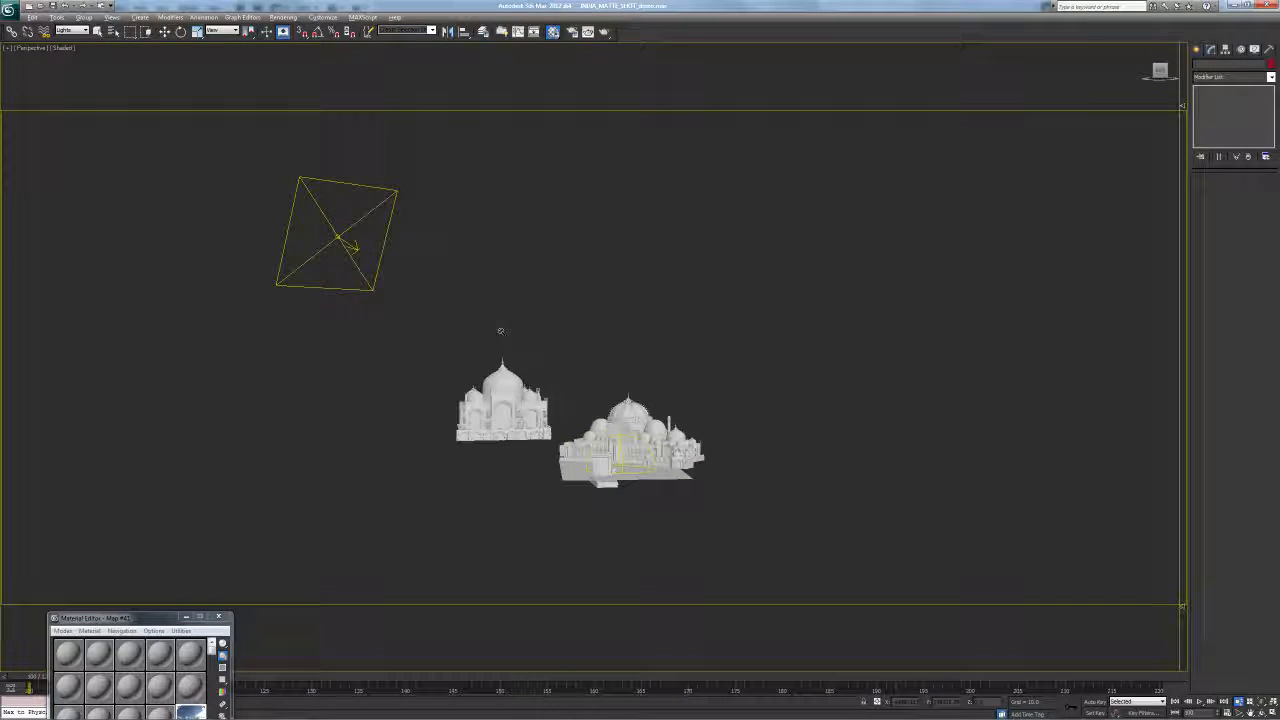
pyautogui.moveTo(569, 363); pyautogui.dragTo(529, 332, button='middle')
pyautogui.keyDown('alt'); pyautogui.moveTo(529, 332); pyautogui.dragTo(546, 397, button='middle'); pyautogui.keyUp('alt')
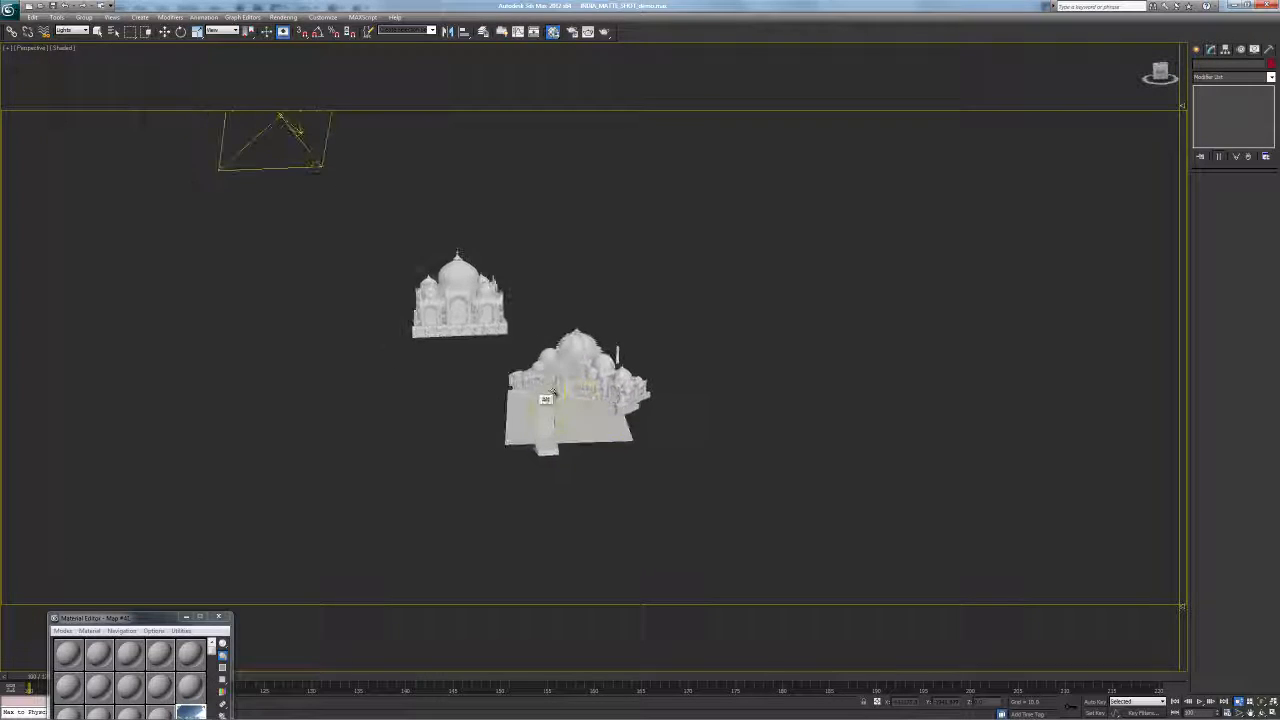
pyautogui.moveTo(577, 390); pyautogui.dragTo(601, 372, button='middle')
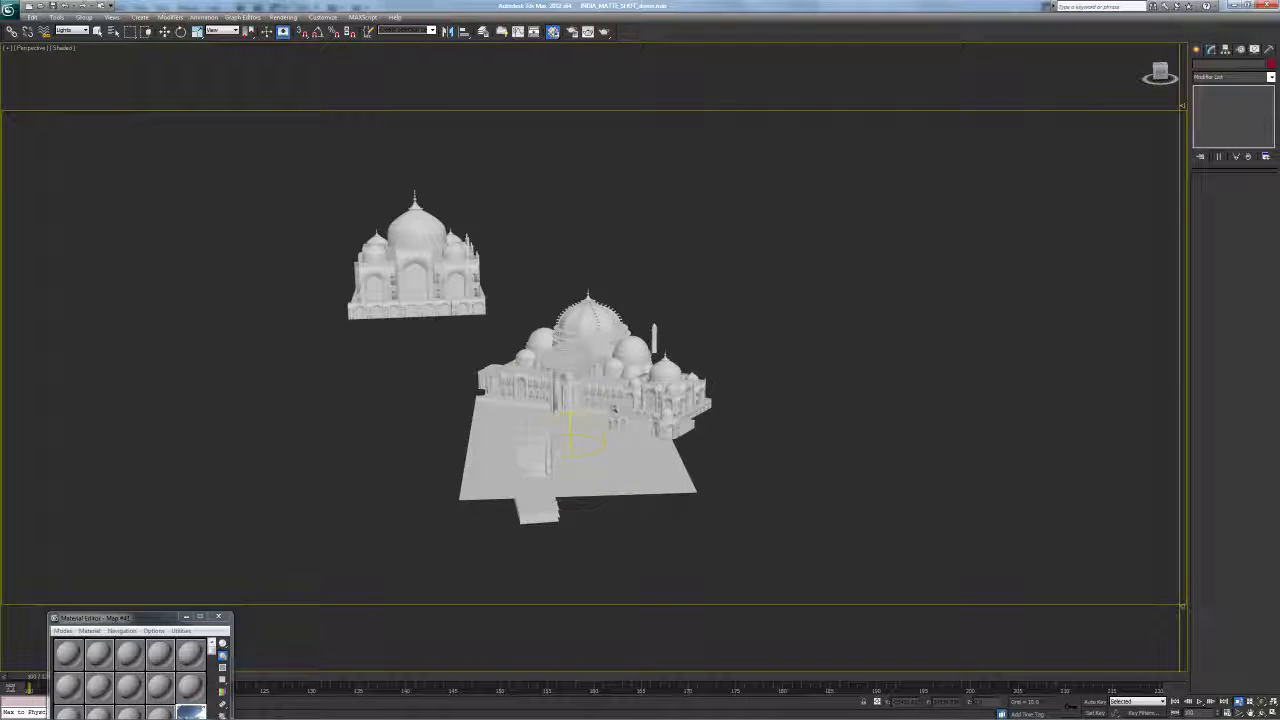
# Select the DOME skylight and expose its Map #41 HDRI spherical-mapping parameters in the Material Editor
pyautogui.press('q')
pyautogui.click(569, 445)
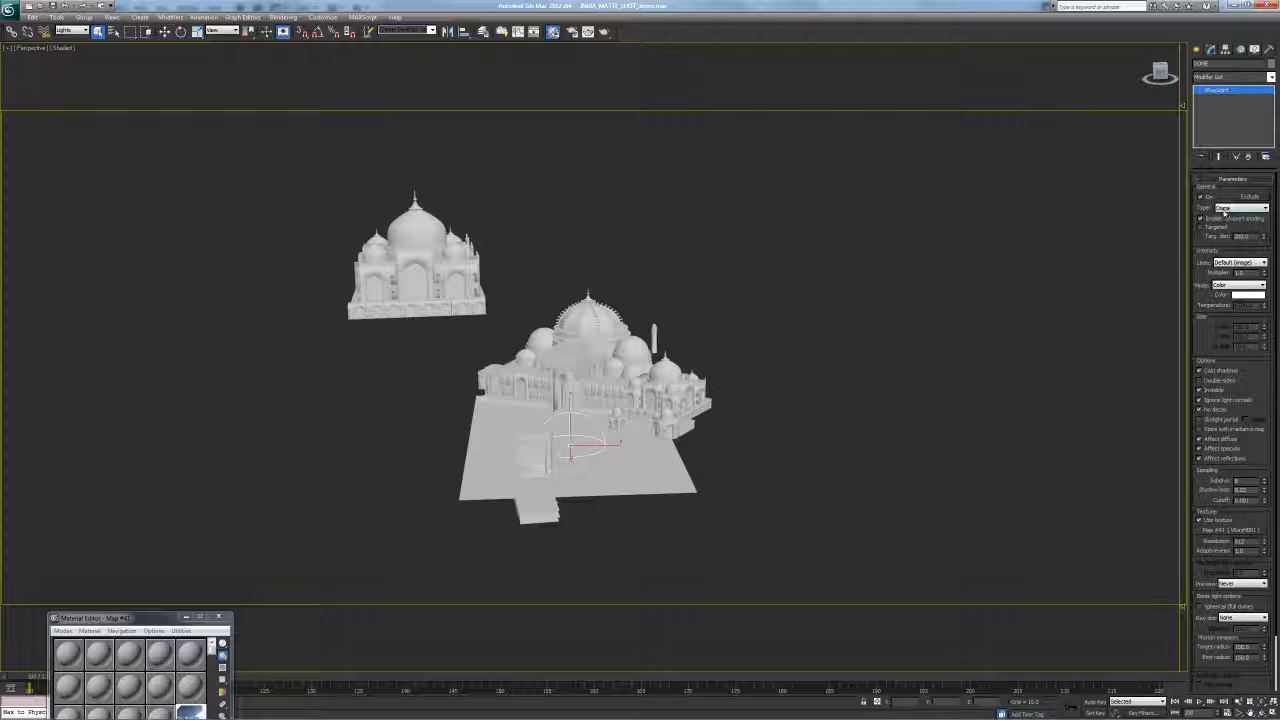
pyautogui.scroll(-3, 1200, 270)
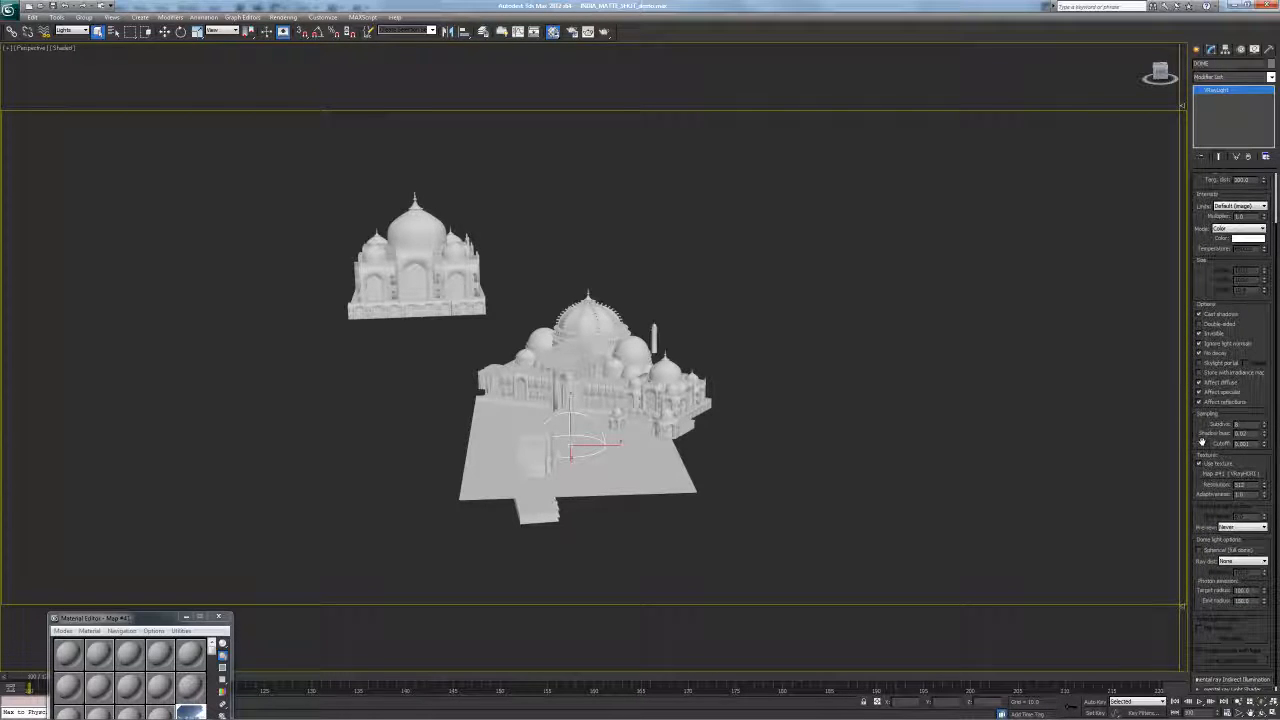
pyautogui.moveTo(1204, 444); pyautogui.dragTo(1199, 457)
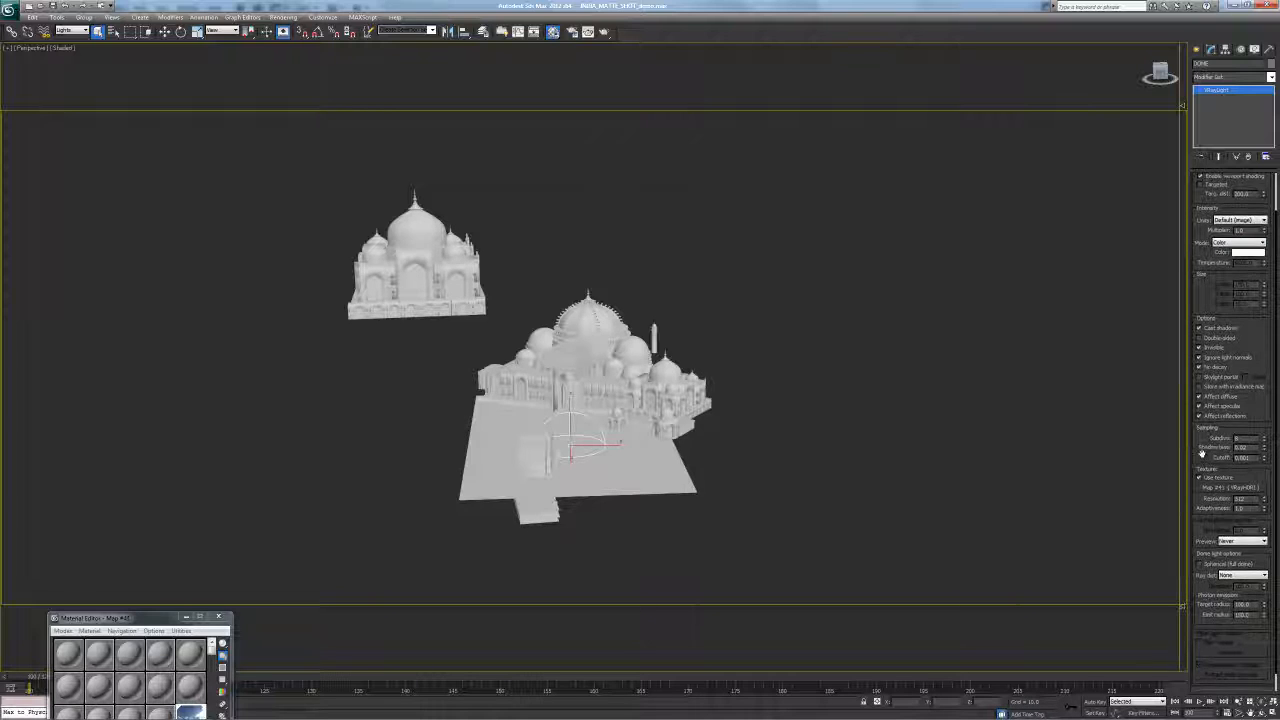
pyautogui.moveTo(1204, 441); pyautogui.dragTo(1200, 422)
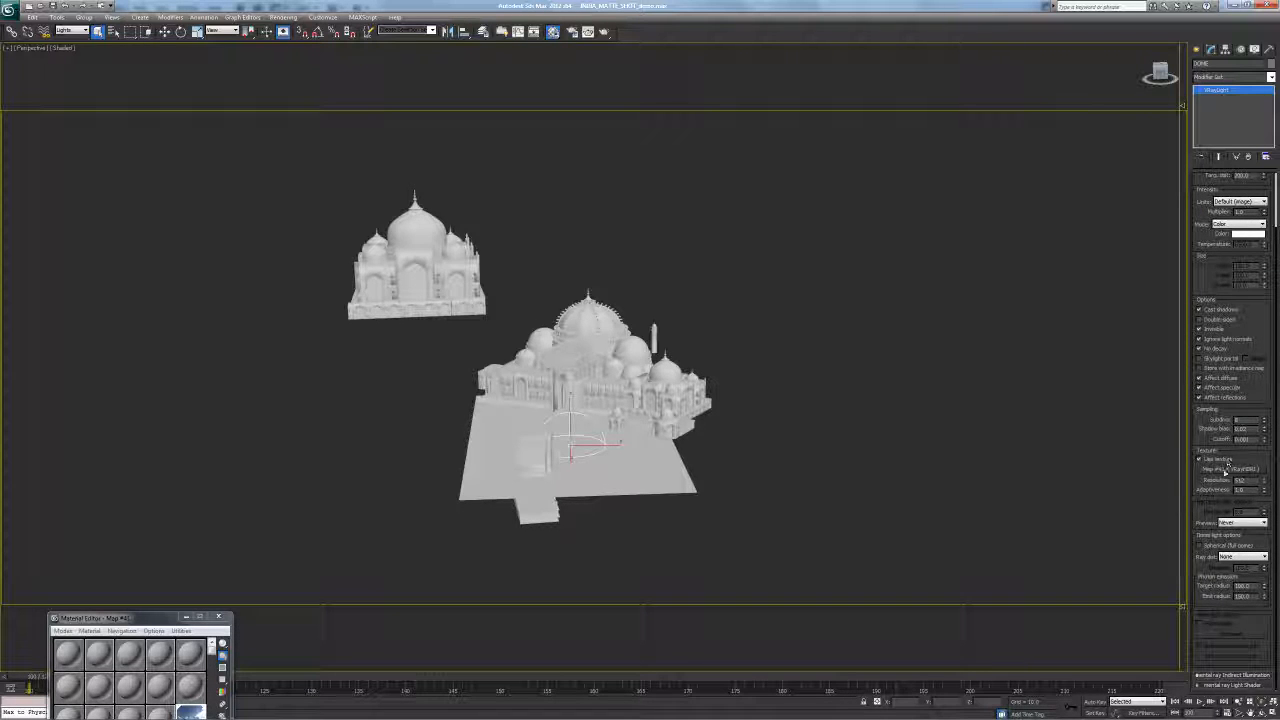
pyautogui.moveTo(159, 614); pyautogui.dragTo(159, 439)
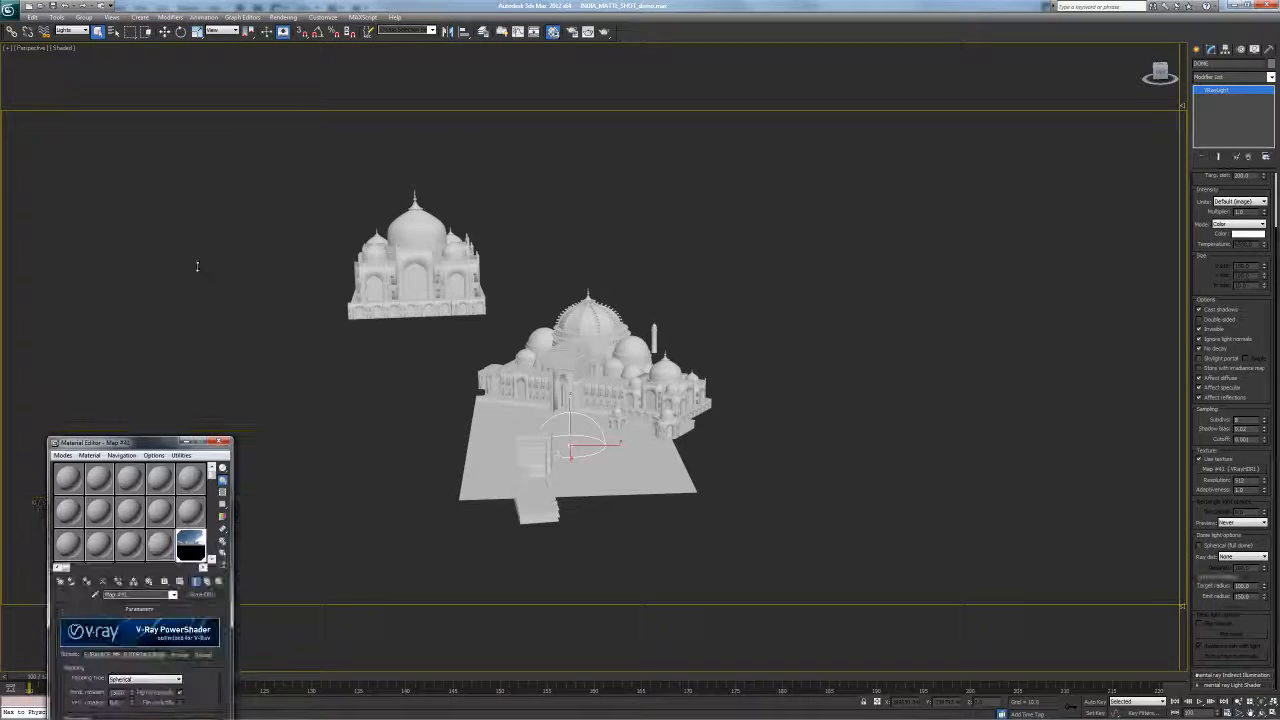
pyautogui.moveTo(163, 442); pyautogui.dragTo(228, 71)
pyautogui.hotkey('alt', 'Tab')
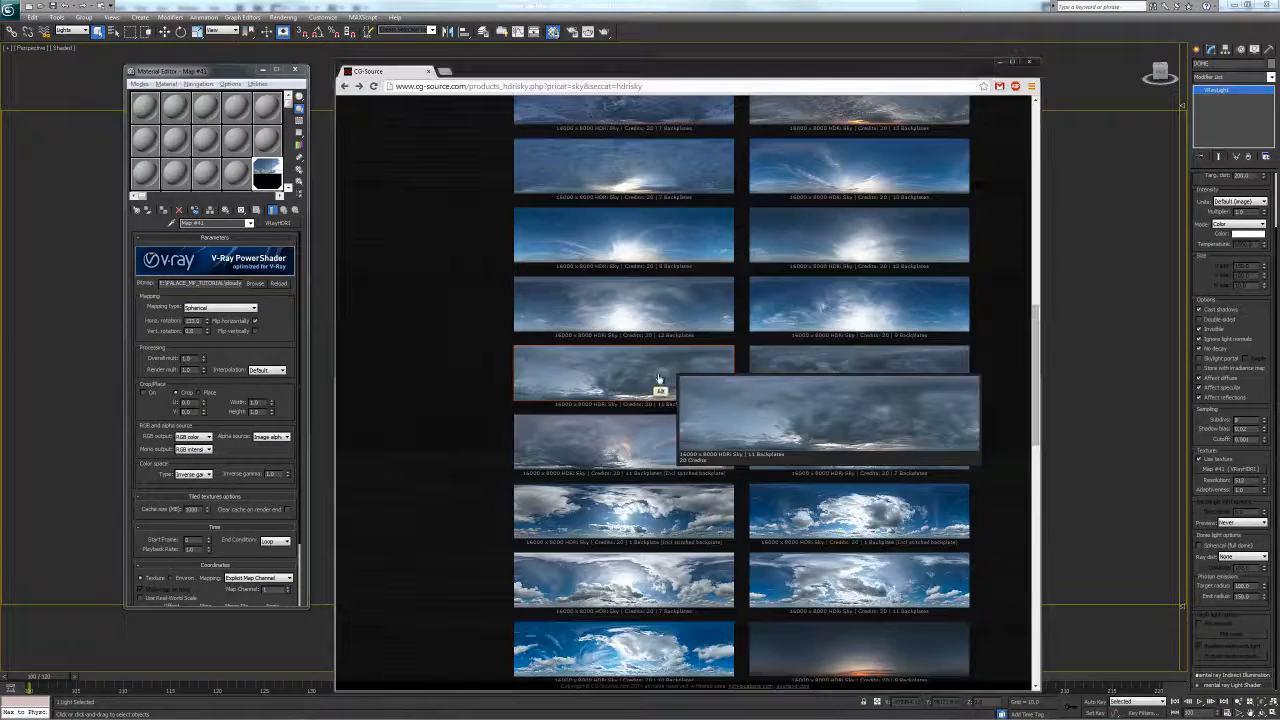
pyautogui.moveTo(1030, 332); pyautogui.dragTo(1028, 143)
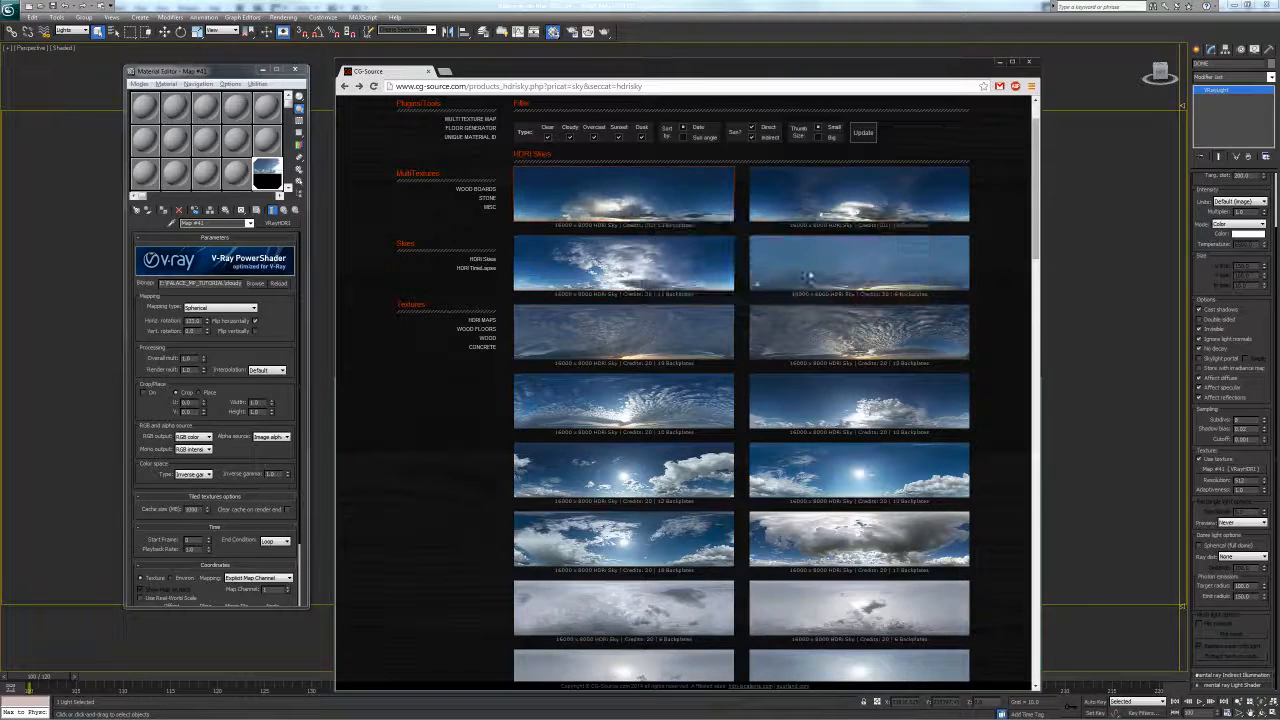
pyautogui.moveTo(1036, 248); pyautogui.dragTo(1037, 247)
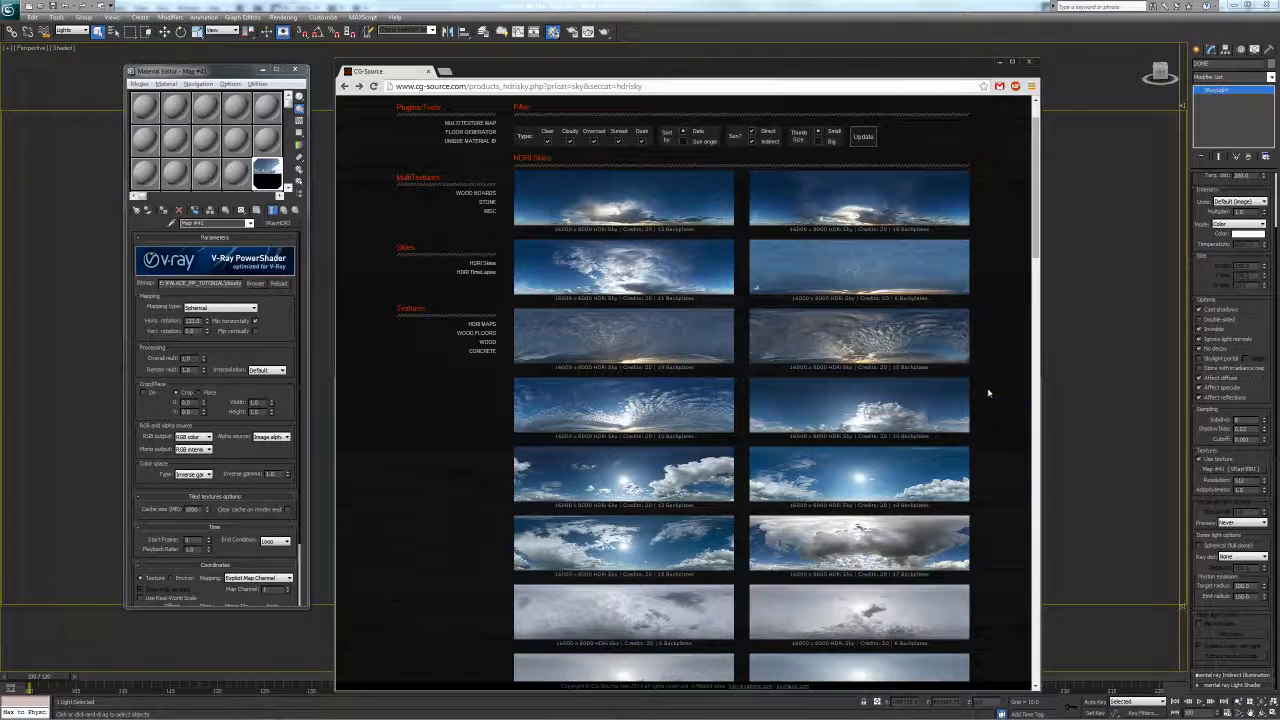
pyautogui.moveTo(612, 216)
pyautogui.moveTo(1038, 166); pyautogui.dragTo(1038, 168)
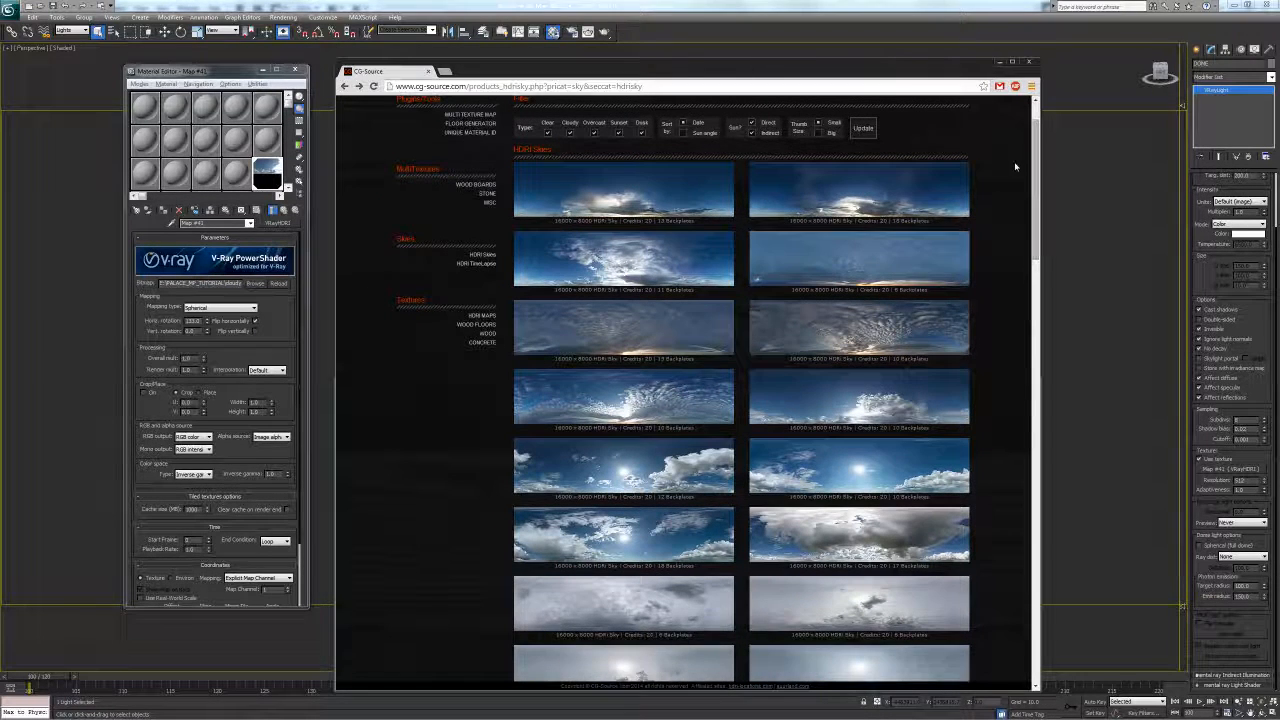
pyautogui.moveTo(1035, 187); pyautogui.dragTo(1036, 189)
pyautogui.moveTo(1036, 236); pyautogui.dragTo(1036, 210)
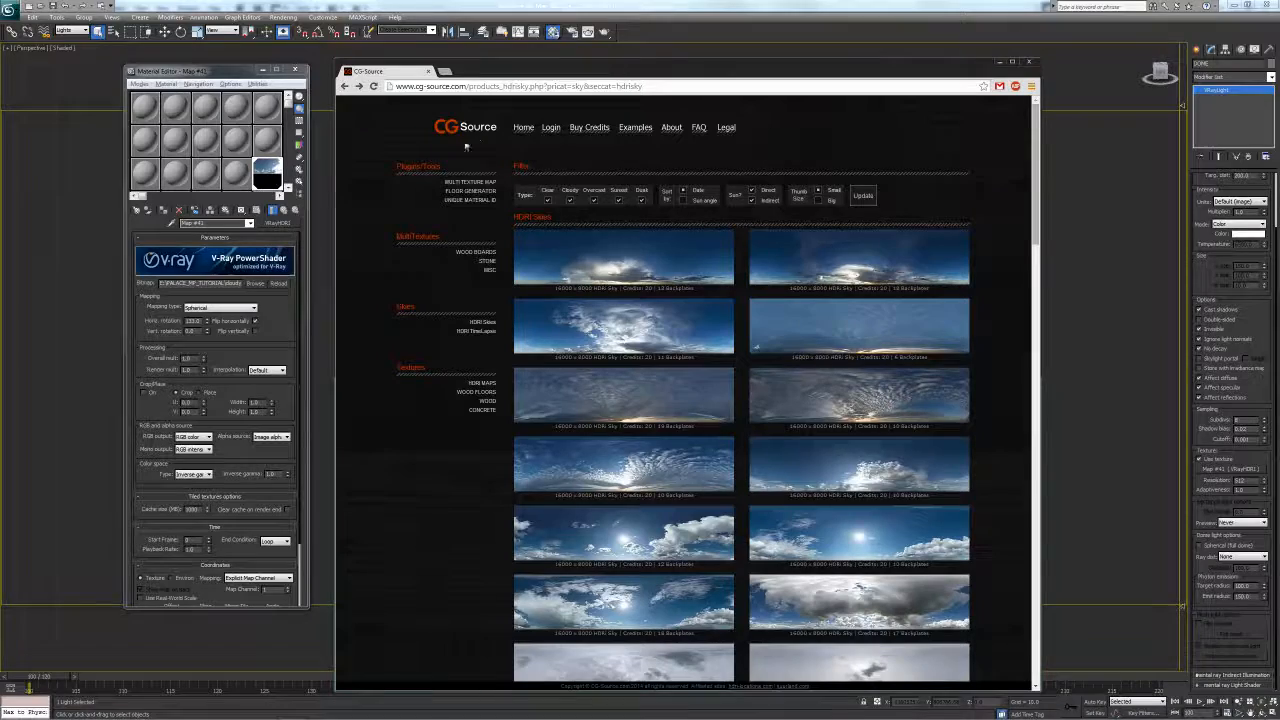
pyautogui.moveTo(1037, 188); pyautogui.dragTo(1035, 268)
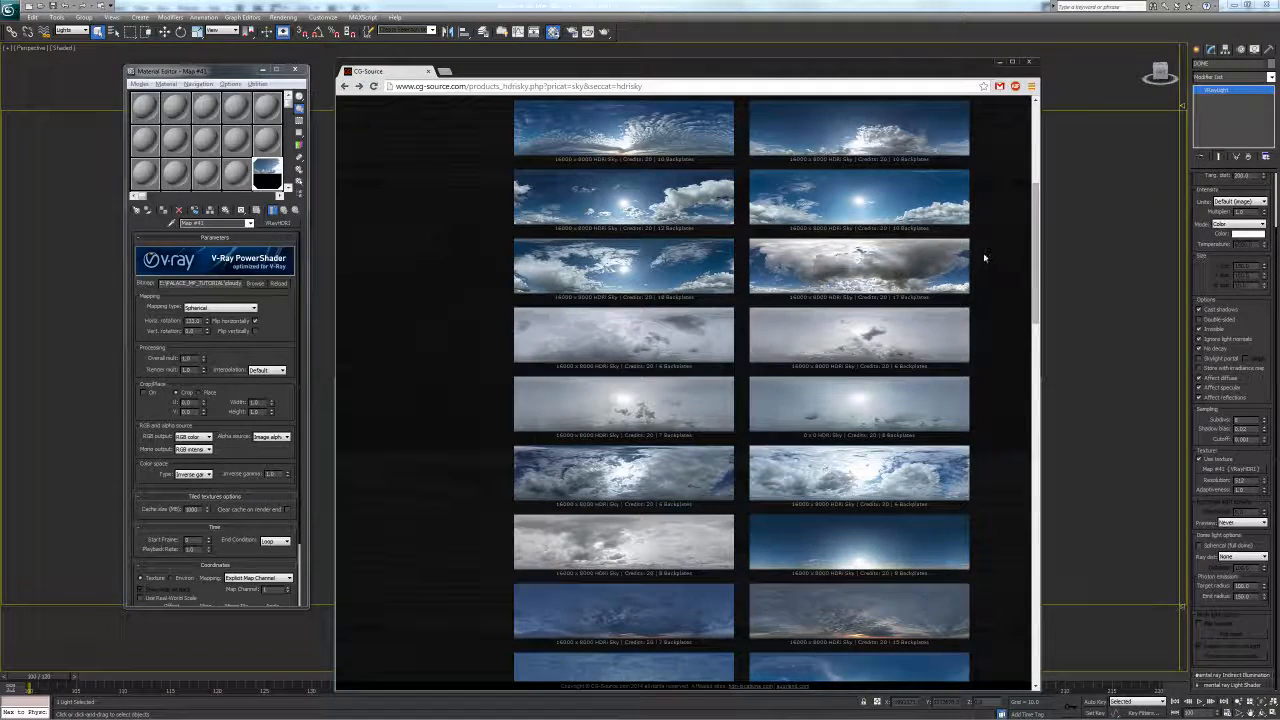
# Open HDRI sky 0086-03's details page, rotate its sphere sample rendering, and dismiss the colour-scheme notice
pyautogui.click(853, 198)
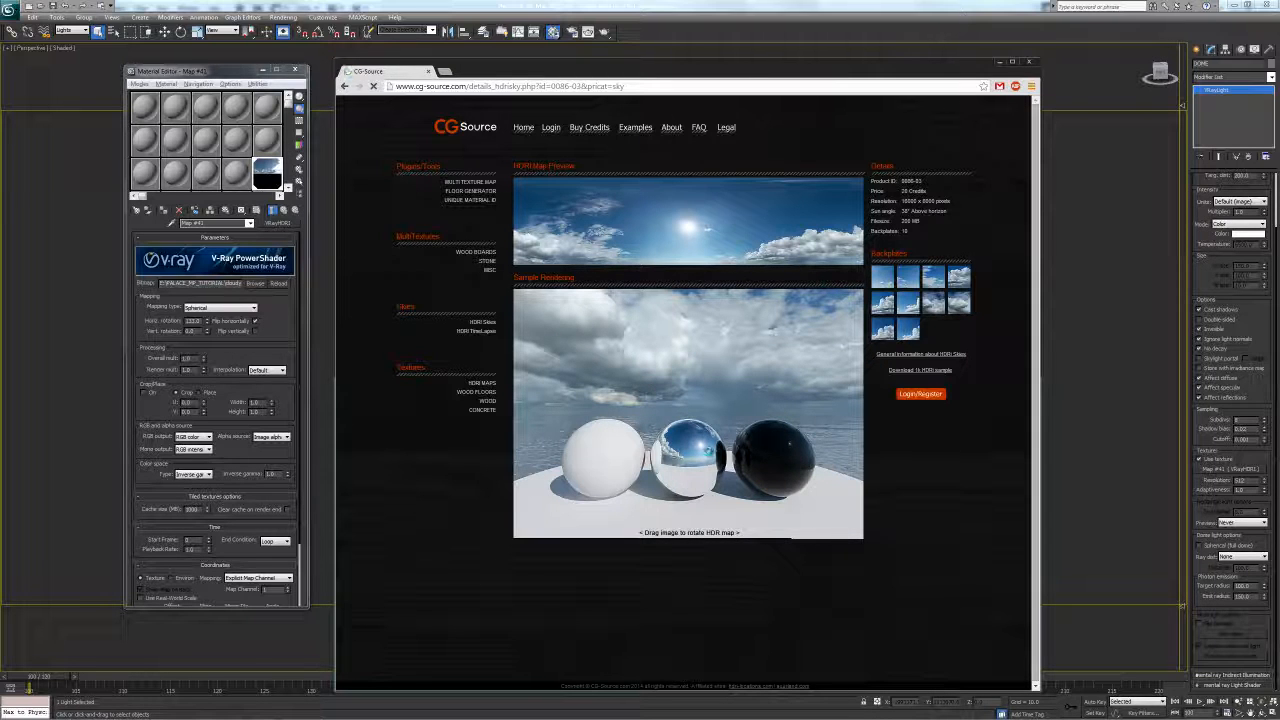
pyautogui.moveTo(706, 449); pyautogui.dragTo(597, 411)
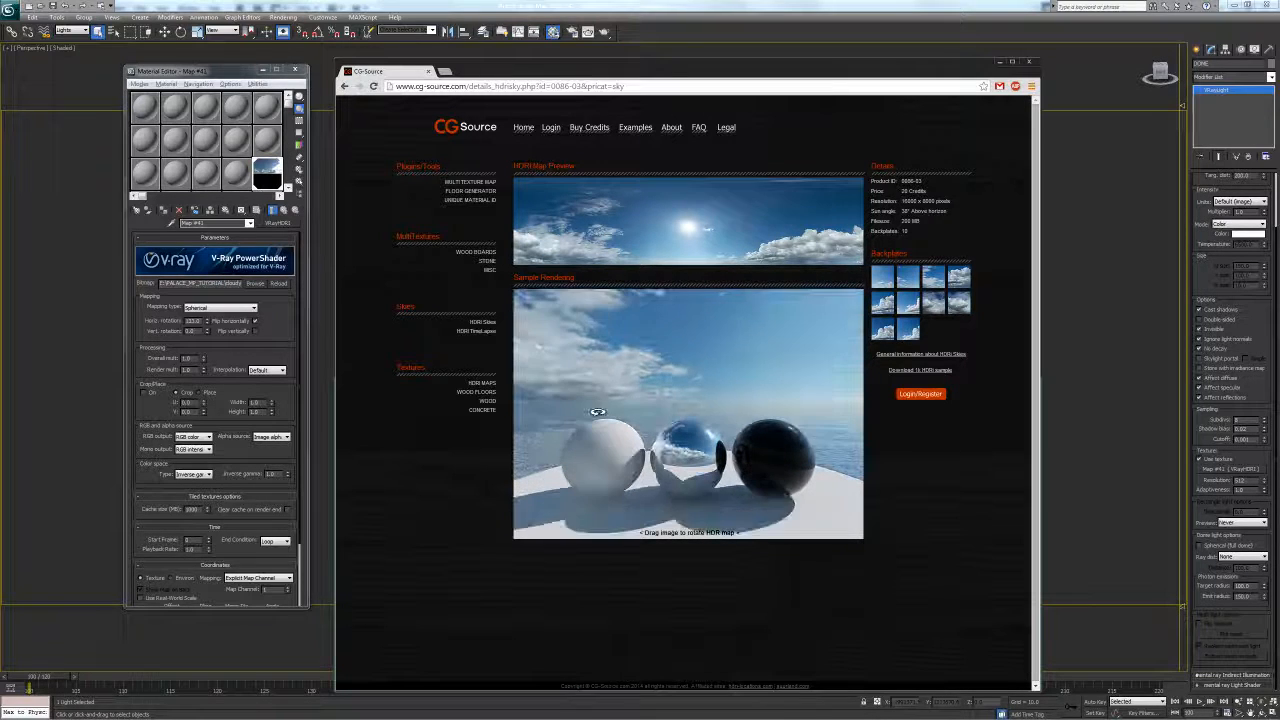
pyautogui.moveTo(790, 408); pyautogui.dragTo(749, 409)
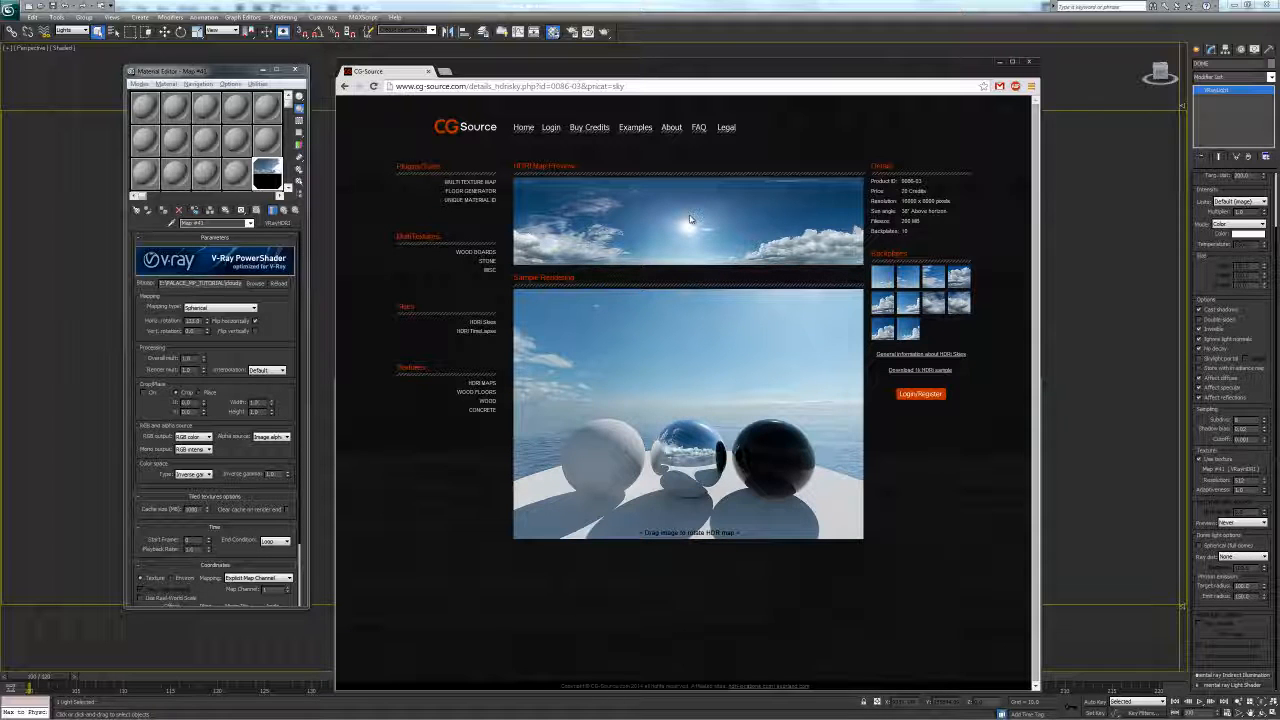
pyautogui.moveTo(703, 371); pyautogui.dragTo(733, 403)
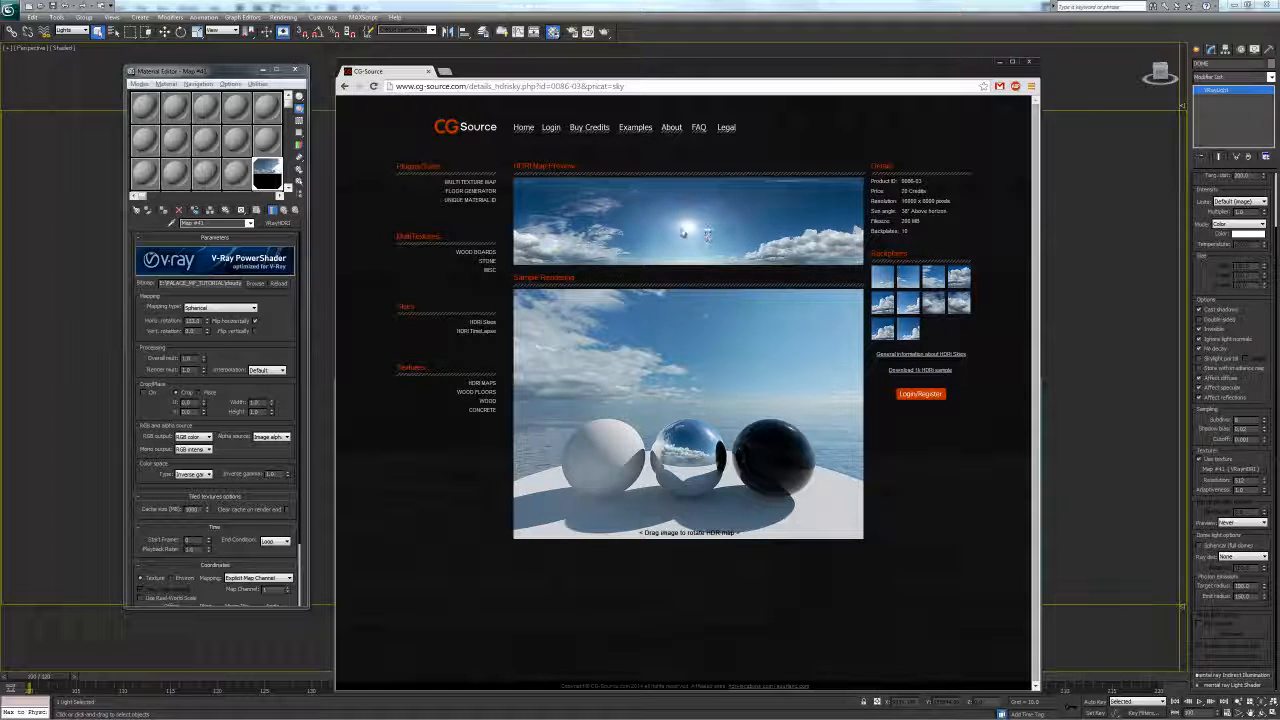
pyautogui.moveTo(670, 382); pyautogui.dragTo(625, 381)
pyautogui.moveTo(647, 381); pyautogui.dragTo(737, 371)
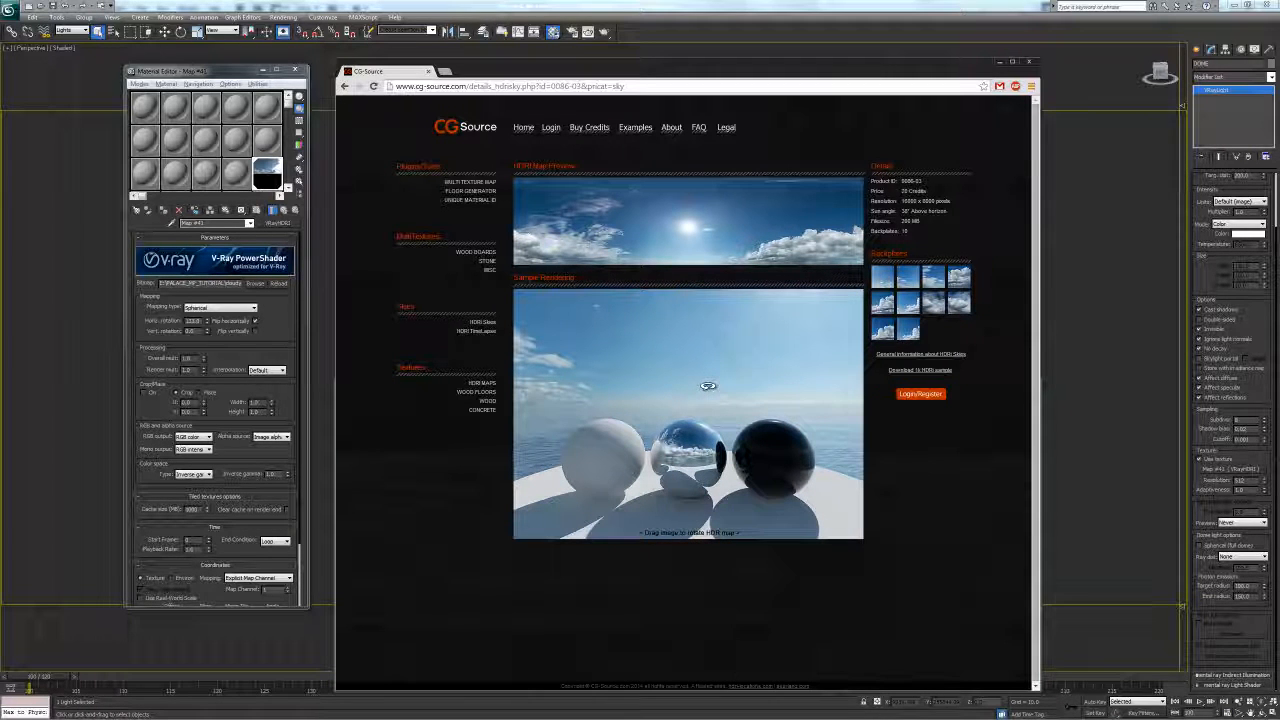
pyautogui.moveTo(754, 370)
pyautogui.mouseDown()
pyautogui.moveTo(634, 374)
pyautogui.moveTo(731, 374)
pyautogui.moveTo(752, 352)
pyautogui.moveTo(743, 372)
pyautogui.moveTo(776, 373)
pyautogui.mouseUp()
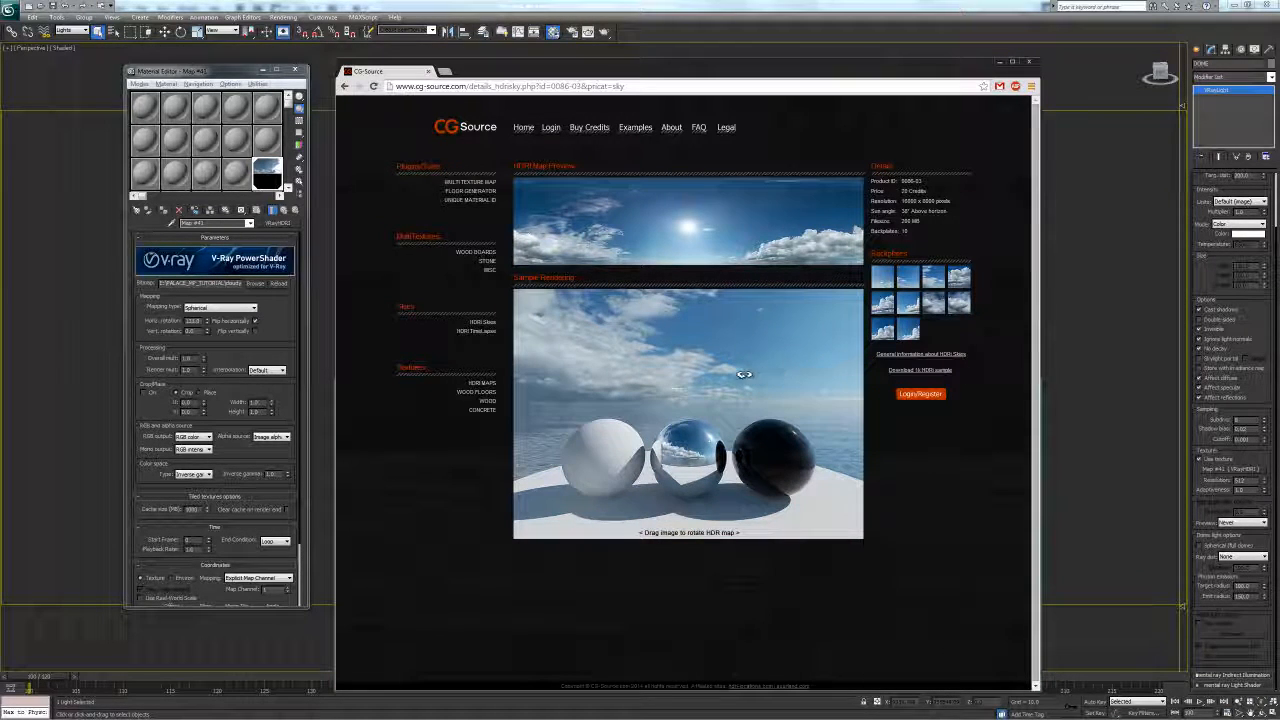
pyautogui.rightClick(907, 441)
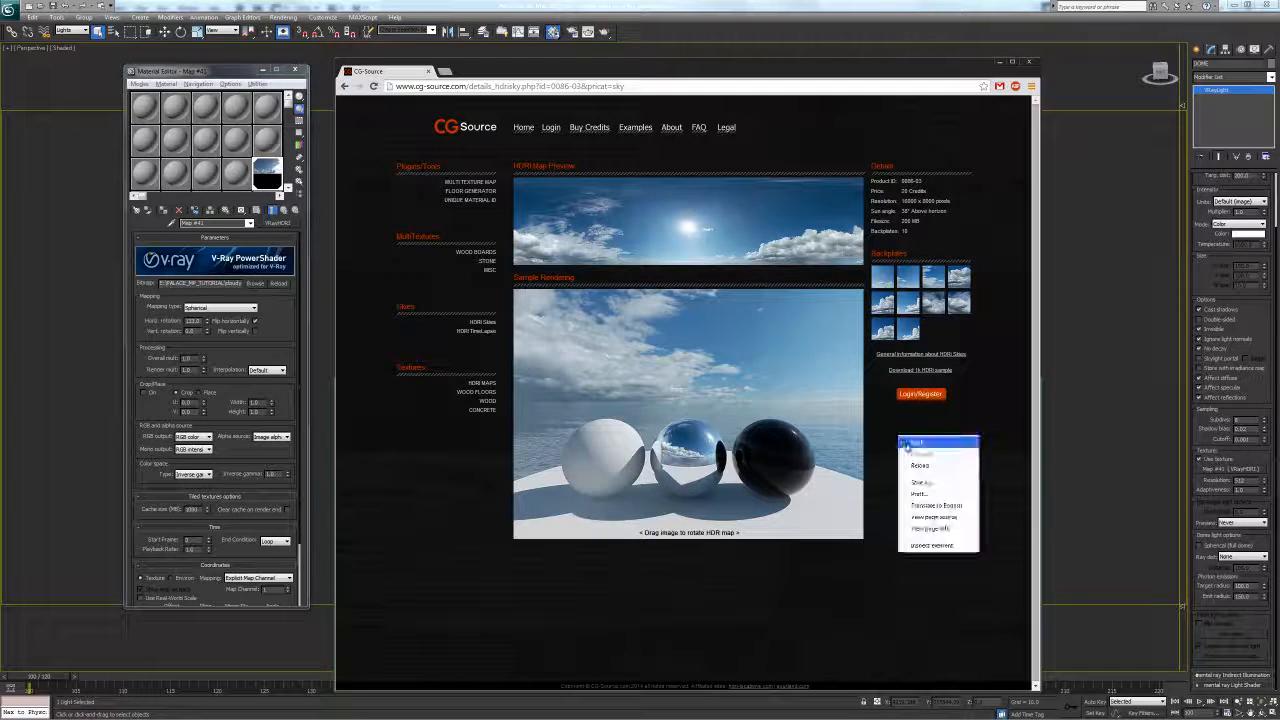
pyautogui.click(762, 261)
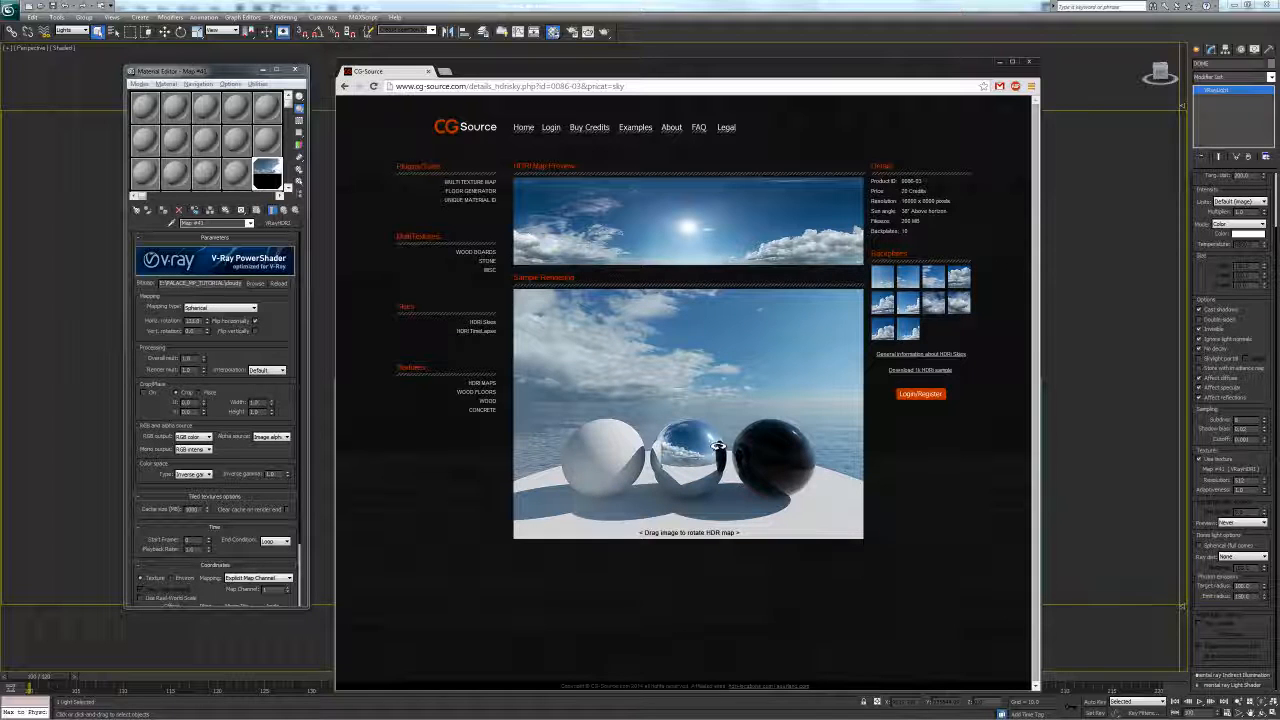
pyautogui.rightClick(449, 441)
pyautogui.click(463, 449)
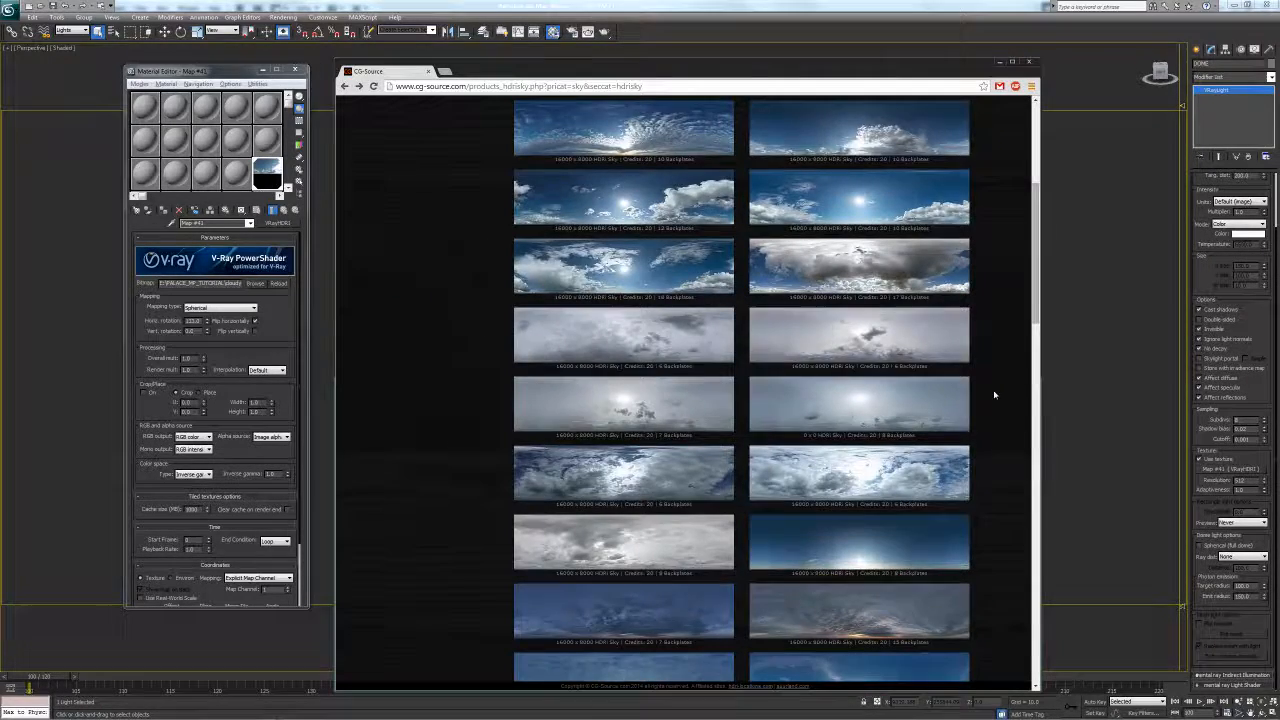
pyautogui.scroll(2, 995, 396)
pyautogui.scroll(1, 995, 393)
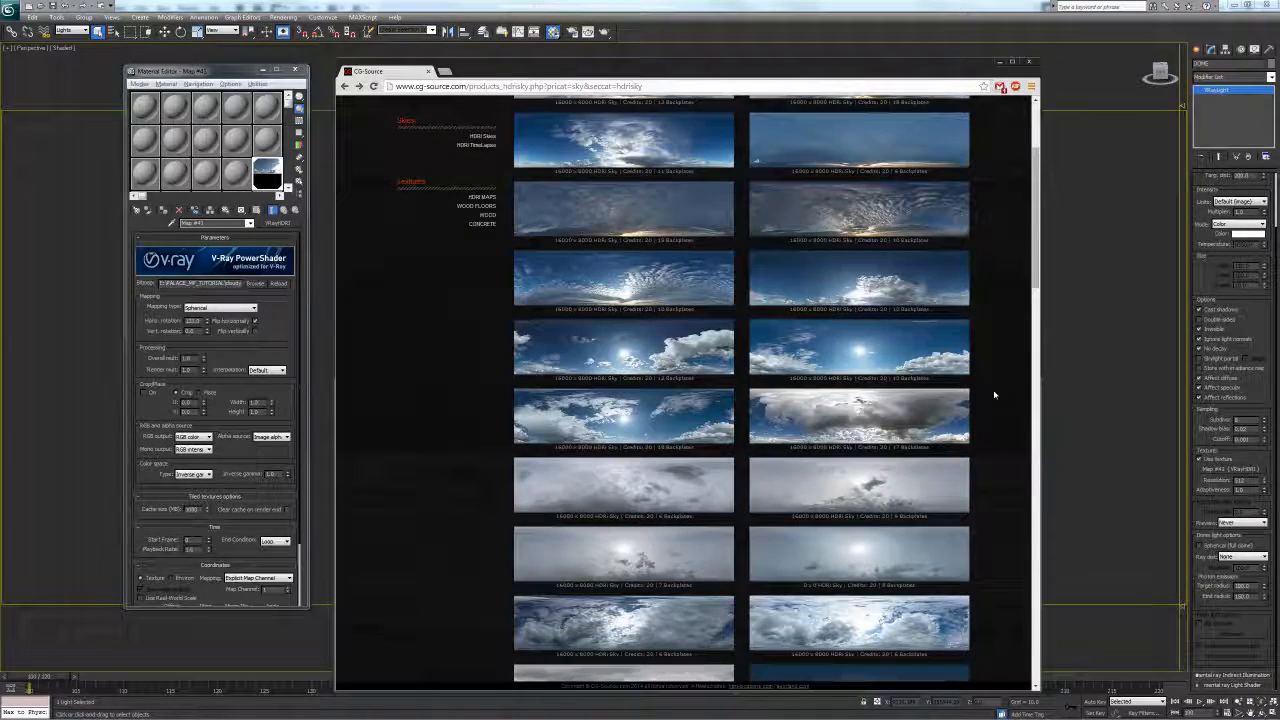
pyautogui.scroll(-7, 987, 381)
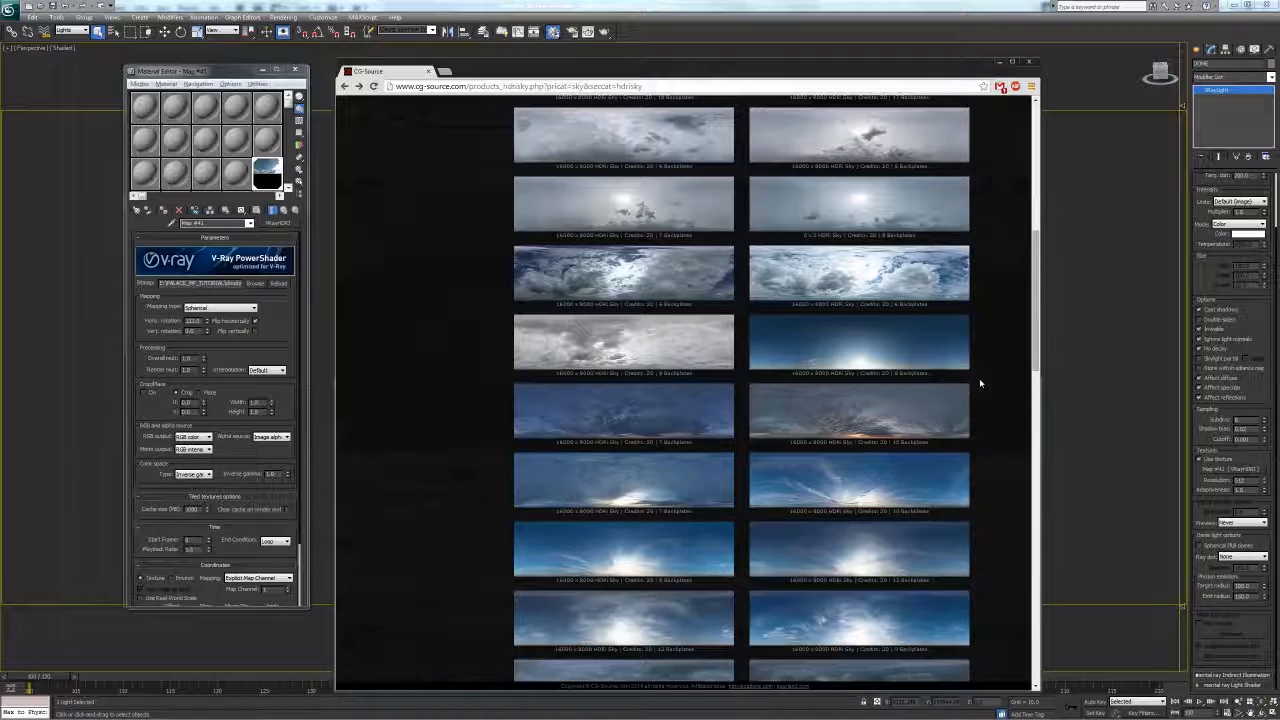
pyautogui.scroll(-1, 982, 384)
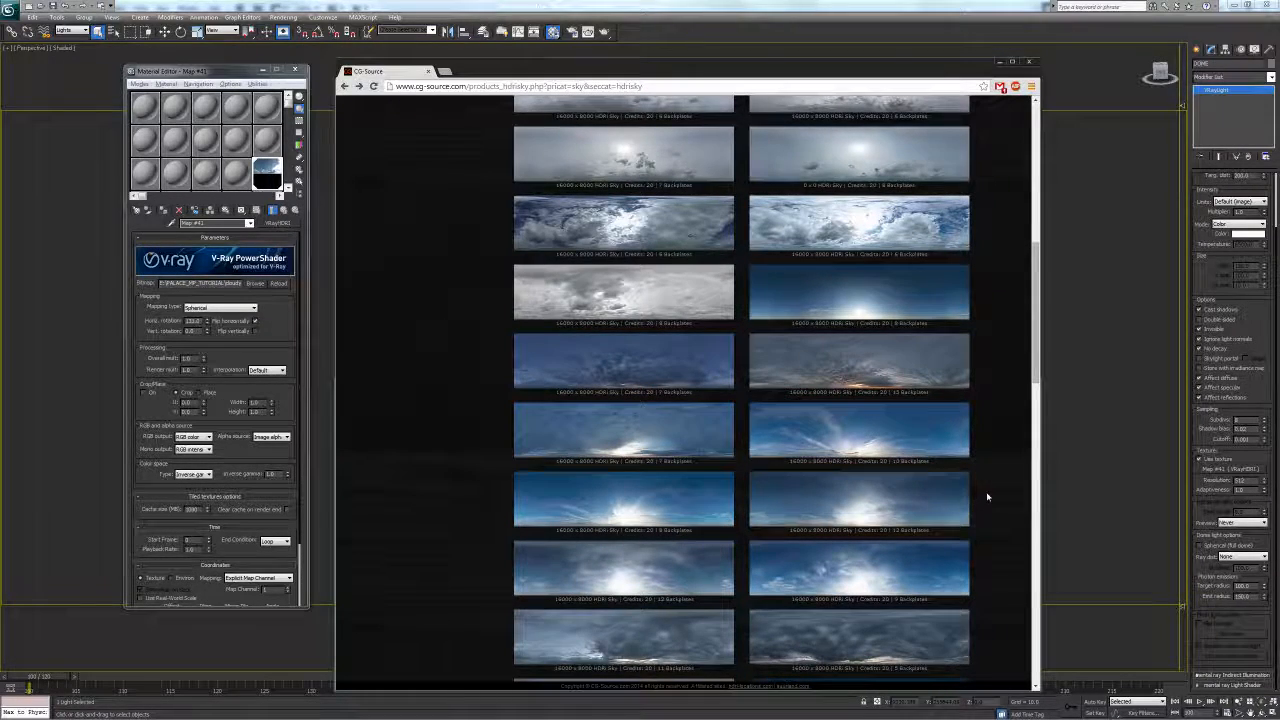
pyautogui.scroll(-2, 988, 495)
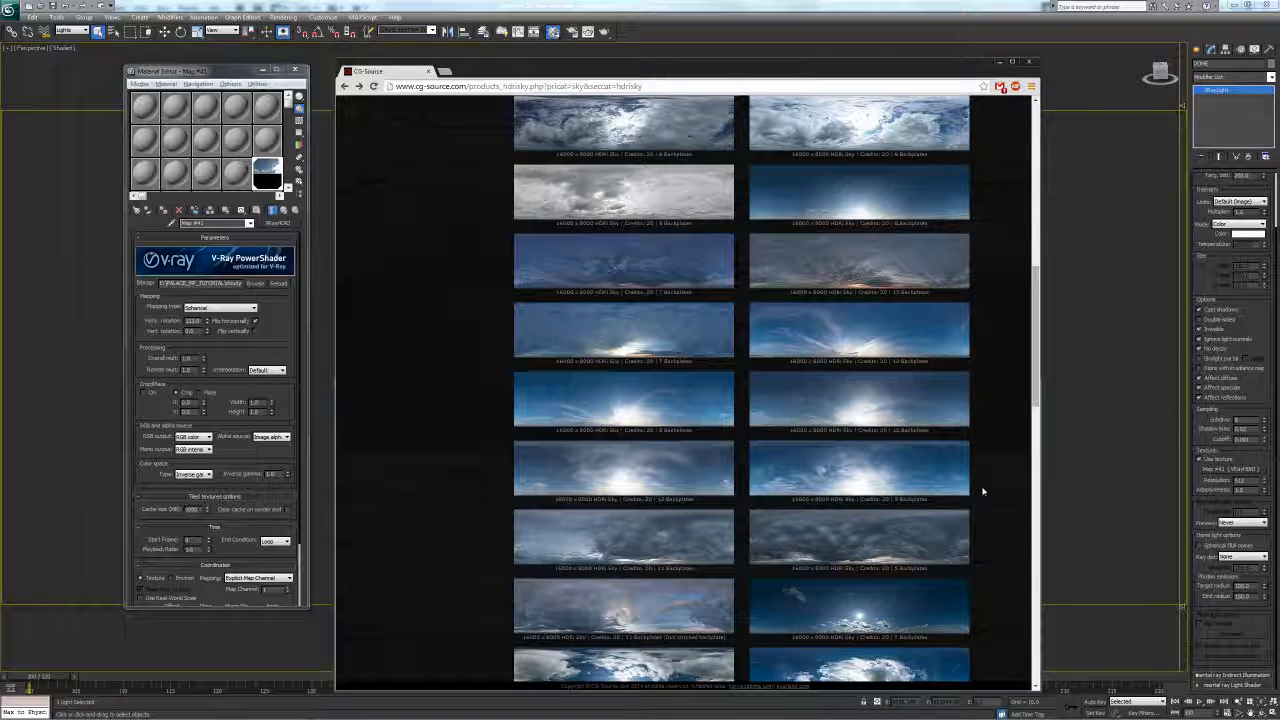
pyautogui.scroll(-1, 982, 491)
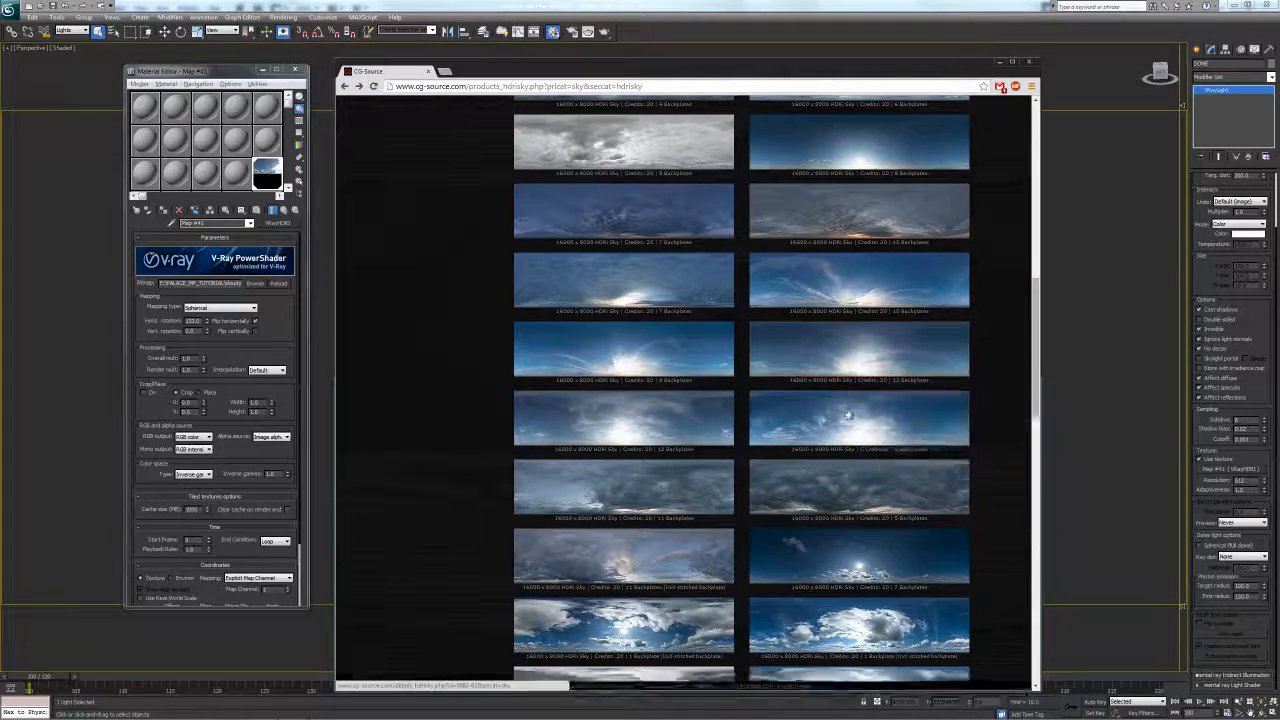
pyautogui.scroll(-2, 709, 448)
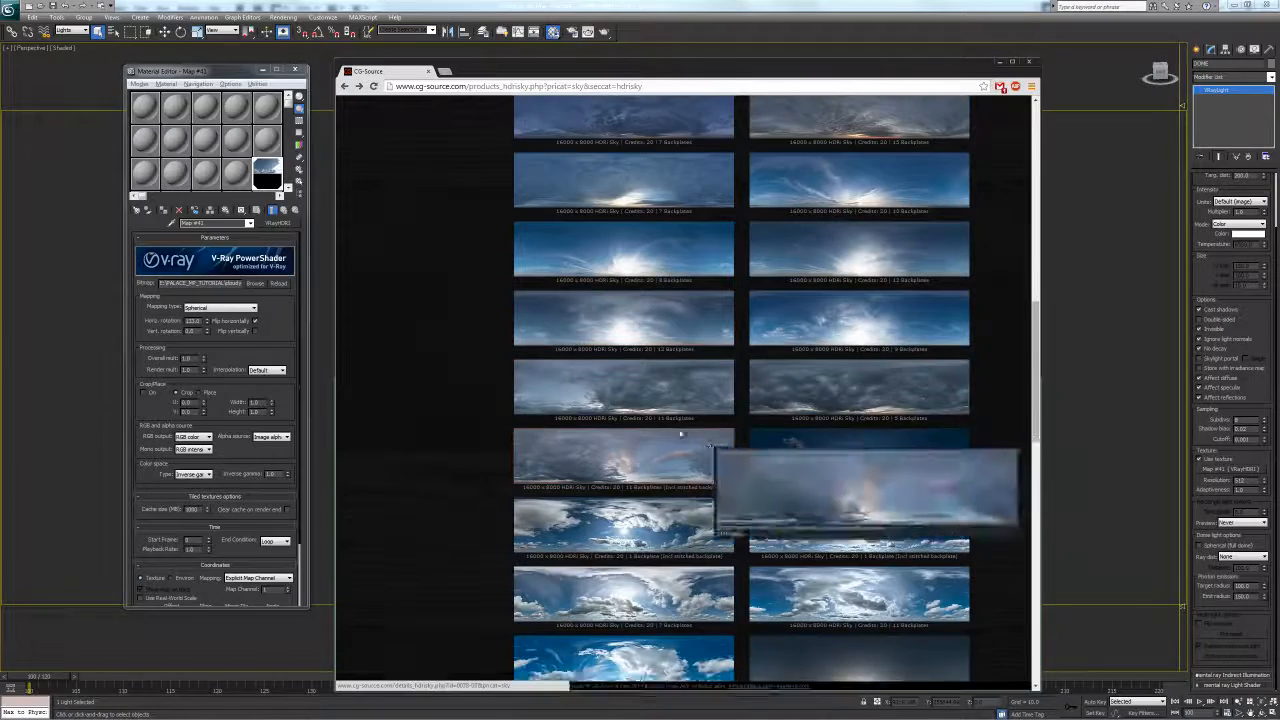
pyautogui.scroll(-2, 709, 448)
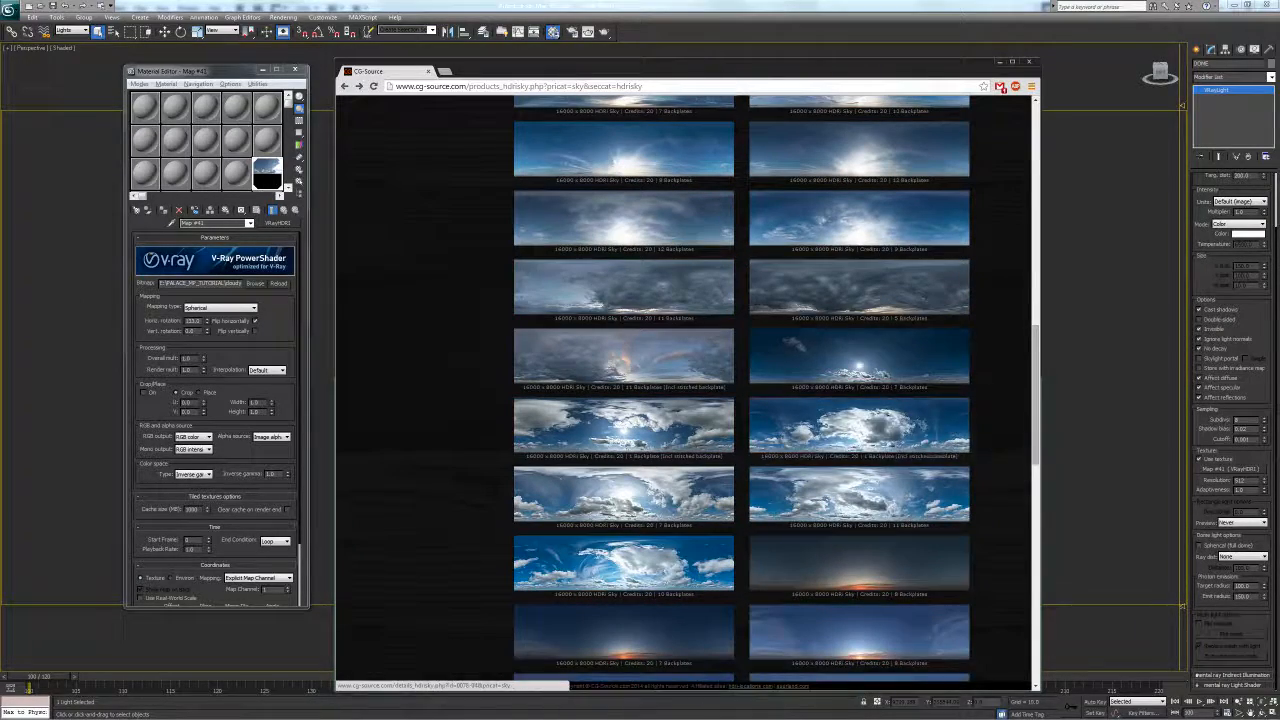
pyautogui.scroll(-4, 986, 462)
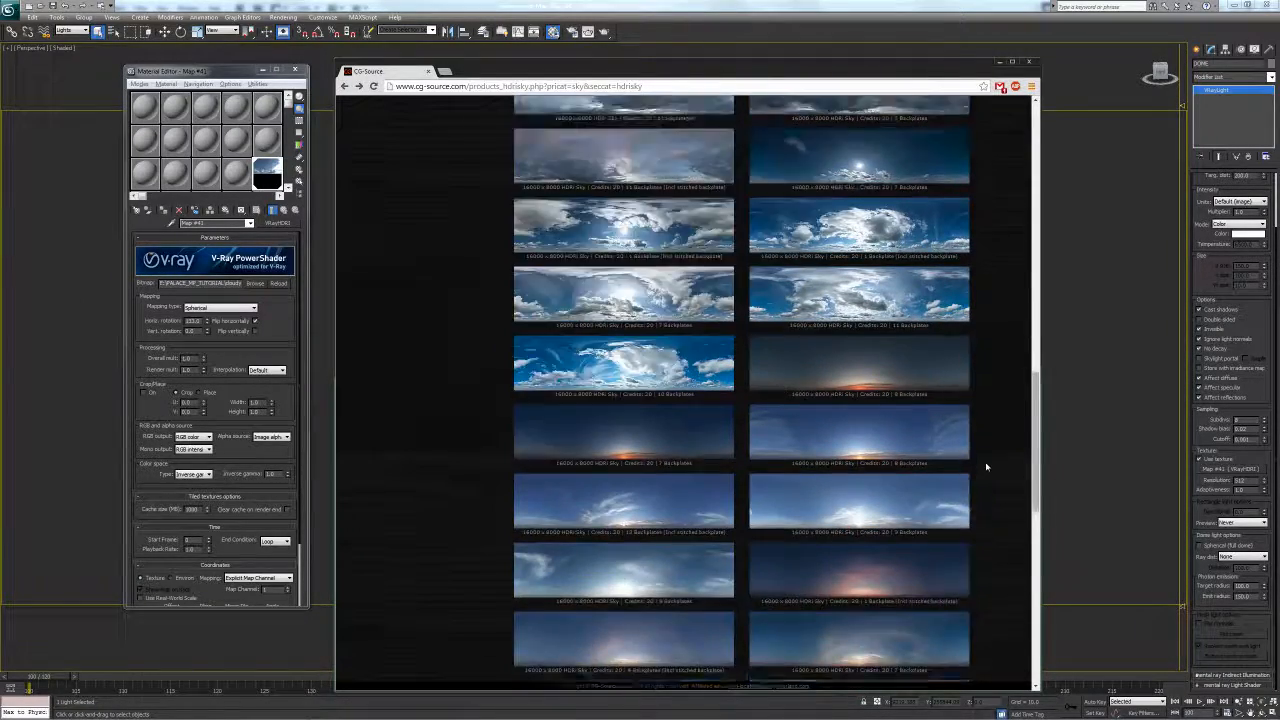
pyautogui.scroll(12, 986, 466)
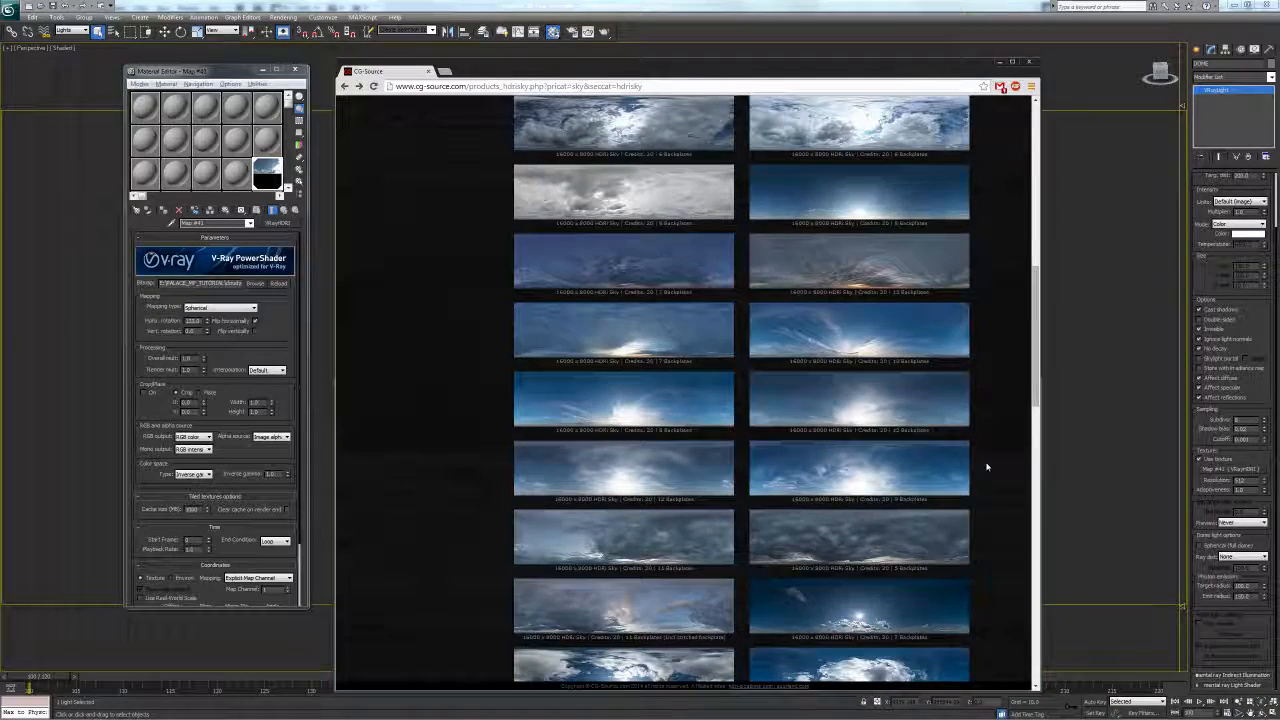
pyautogui.scroll(1, 986, 466)
pyautogui.scroll(-1, 986, 466)
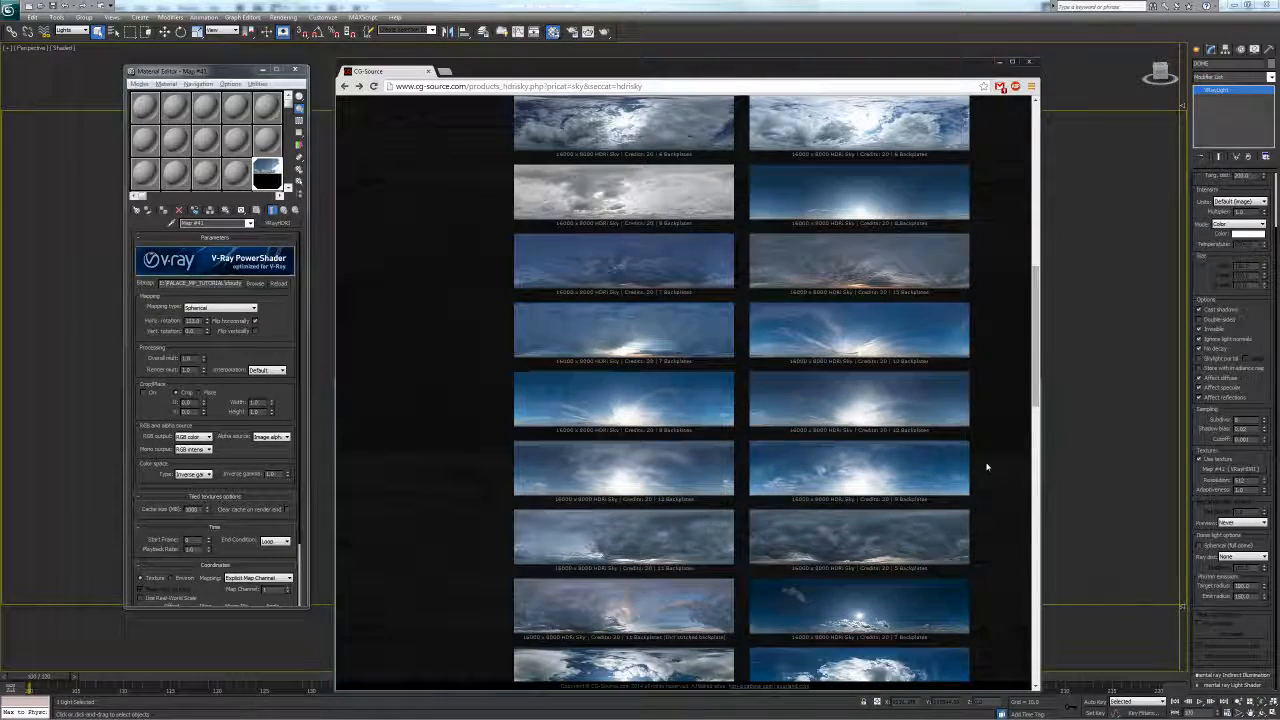
pyautogui.scroll(-1, 986, 463)
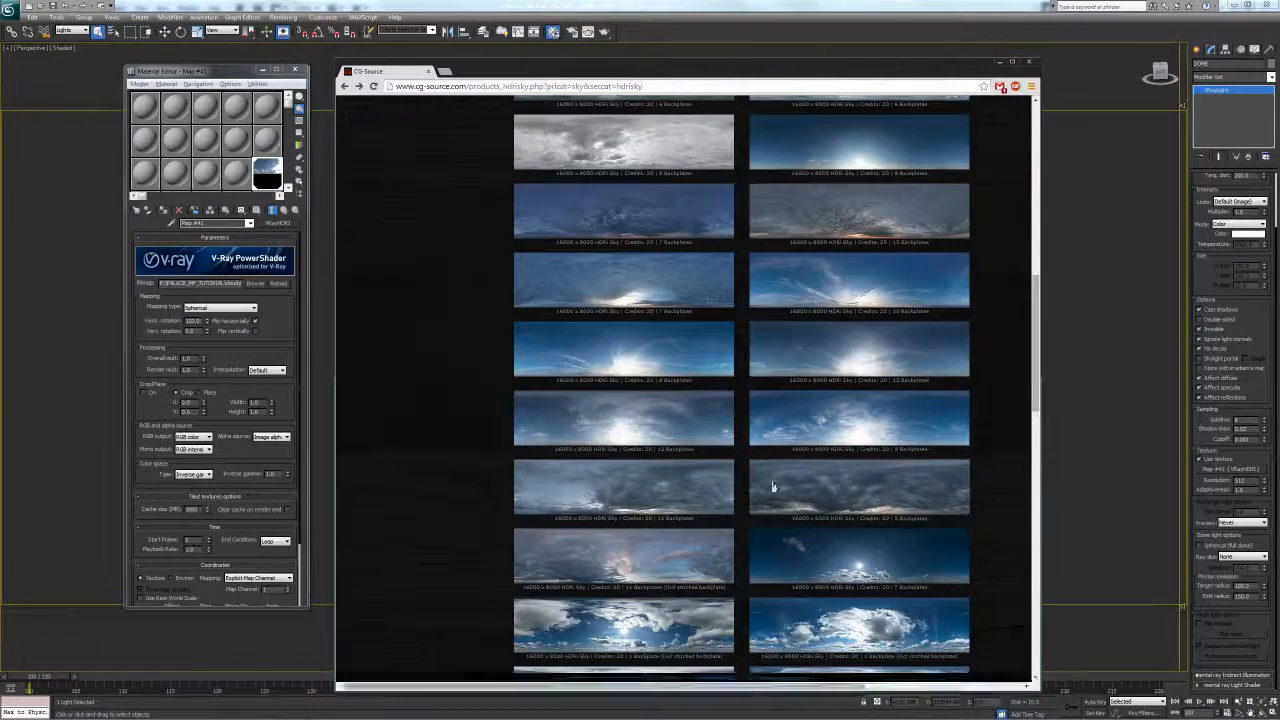
# Preview another sky's sample rendering, then go back to the HDRI sky listing
pyautogui.click(620, 418)
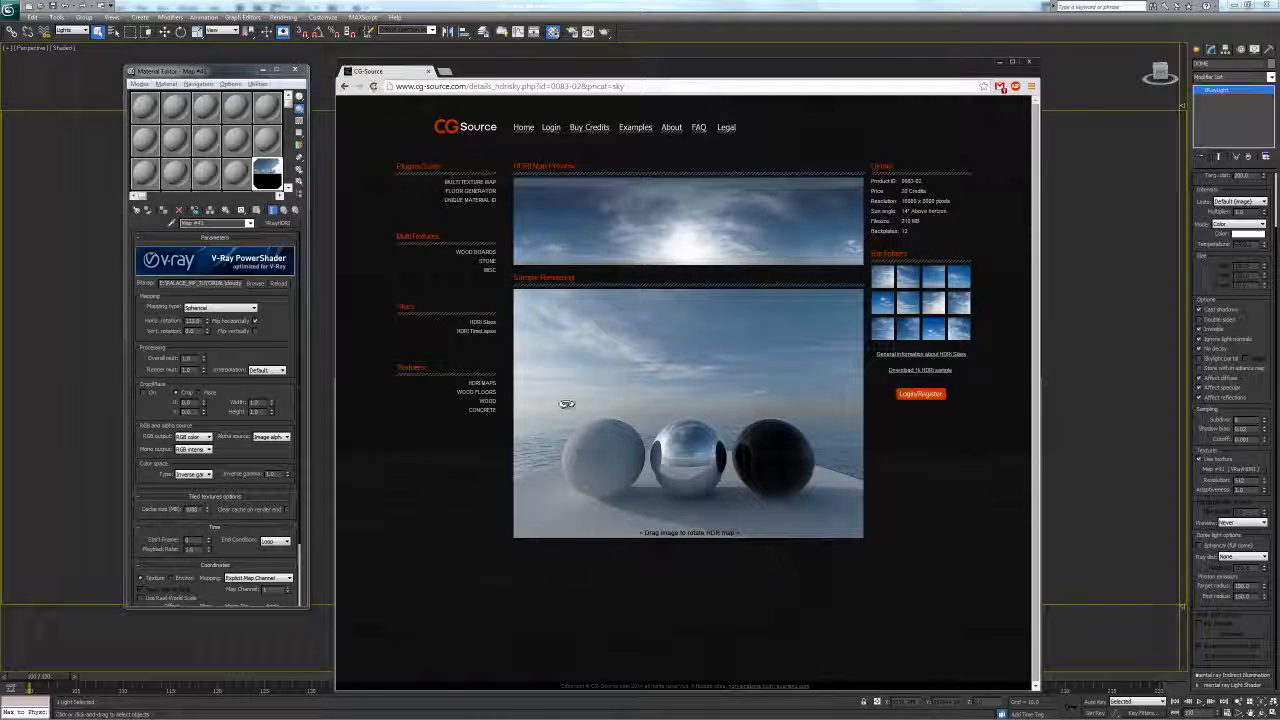
pyautogui.moveTo(606, 391)
pyautogui.mouseDown()
pyautogui.moveTo(753, 388)
pyautogui.moveTo(594, 405)
pyautogui.mouseUp()
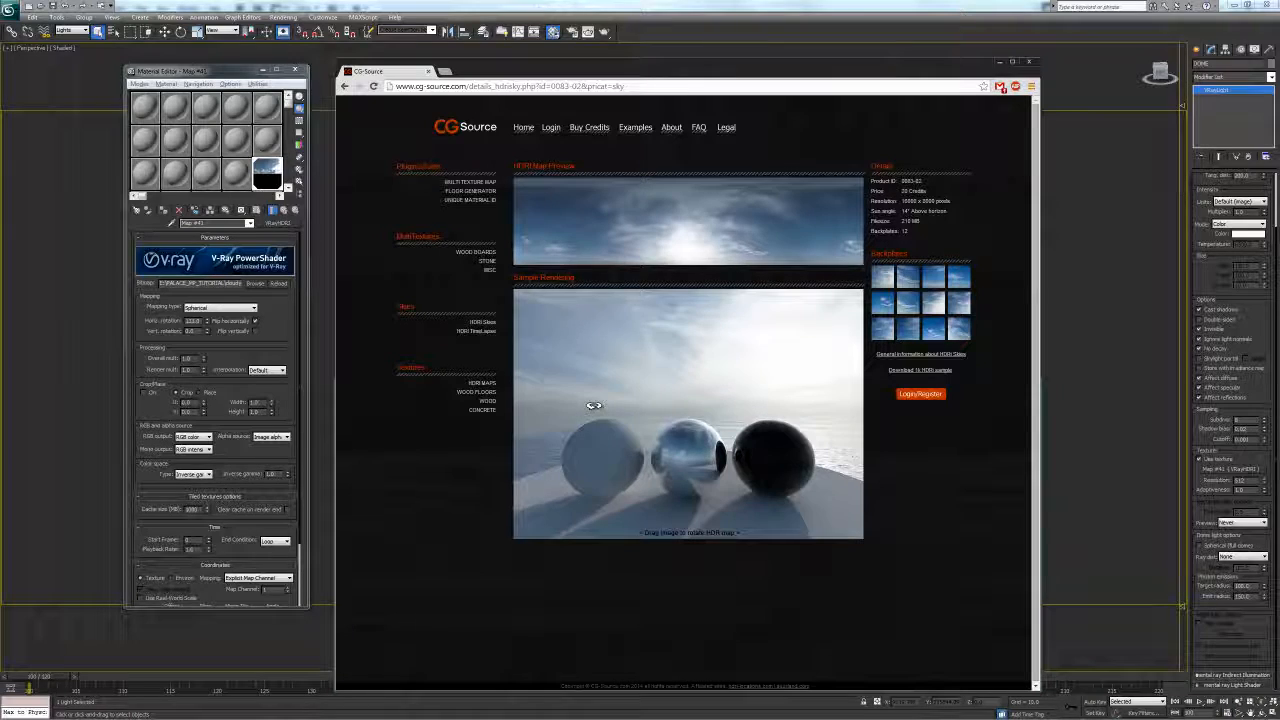
pyautogui.rightClick(433, 502)
pyautogui.click(437, 505)
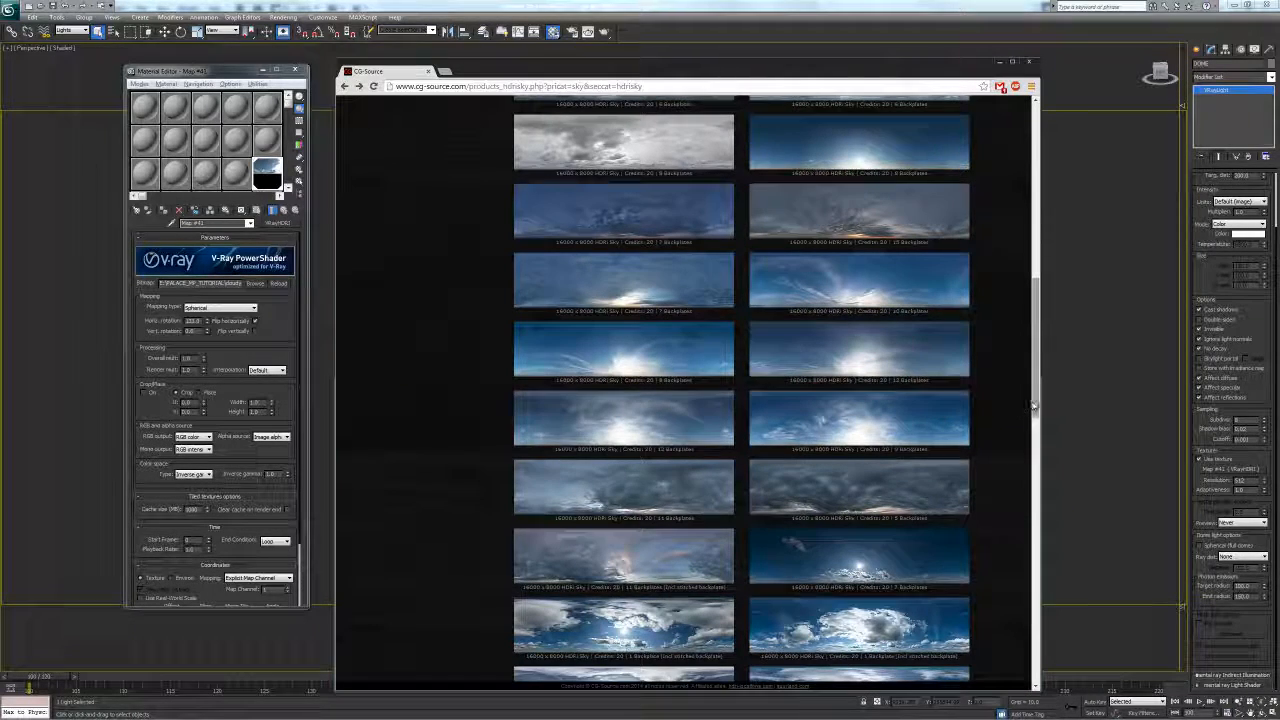
# Open overcast sunset sky 0078-10 and rotate its sample rendering to inspect the sunset band
pyautogui.moveTo(1035, 410); pyautogui.dragTo(1035, 416)
pyautogui.click(683, 463)
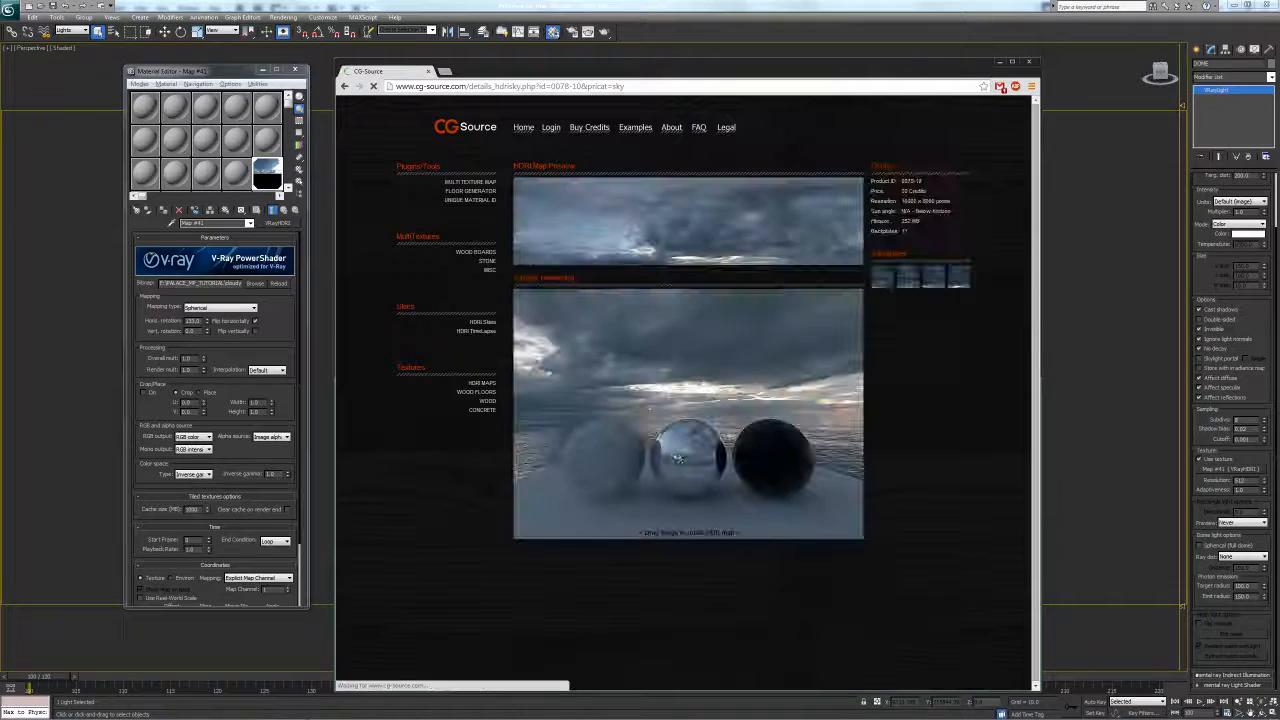
pyautogui.moveTo(644, 430)
pyautogui.mouseDown()
pyautogui.moveTo(733, 418)
pyautogui.moveTo(805, 428)
pyautogui.moveTo(785, 417)
pyautogui.moveTo(640, 455)
pyautogui.moveTo(668, 450)
pyautogui.moveTo(609, 438)
pyautogui.moveTo(724, 438)
pyautogui.moveTo(708, 412)
pyautogui.moveTo(642, 420)
pyautogui.mouseUp()
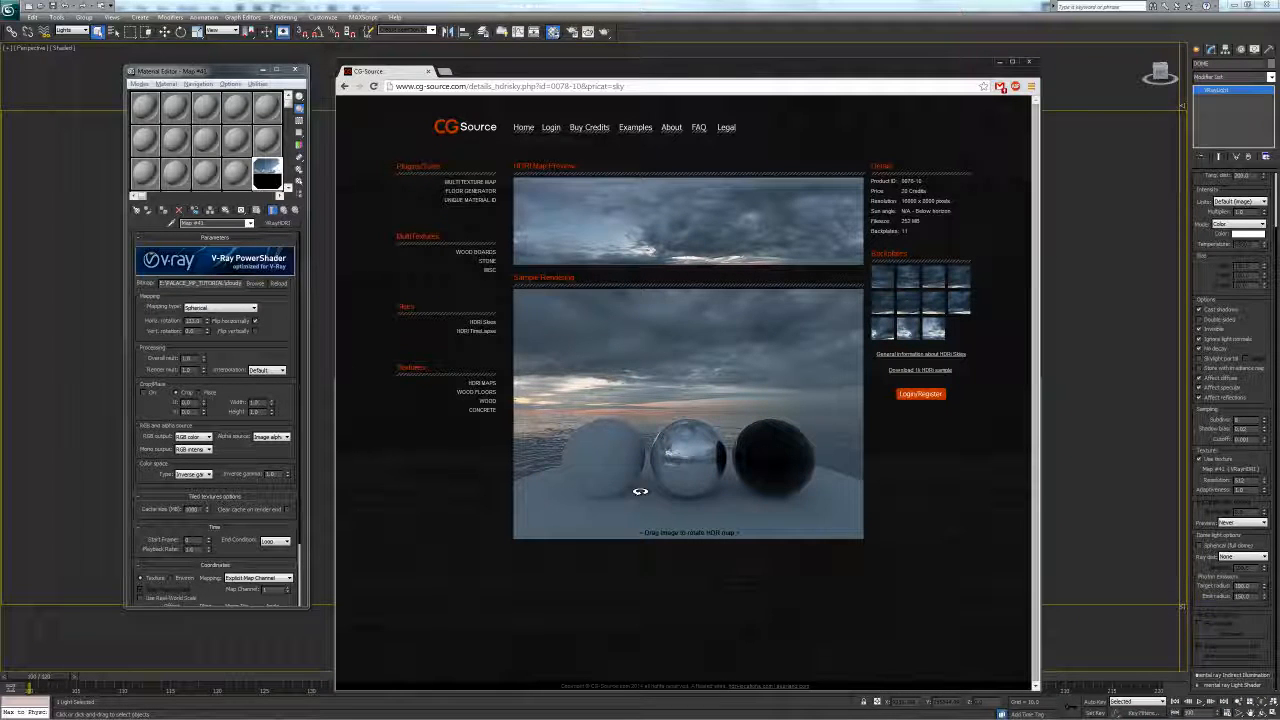
pyautogui.moveTo(691, 424); pyautogui.dragTo(715, 434)
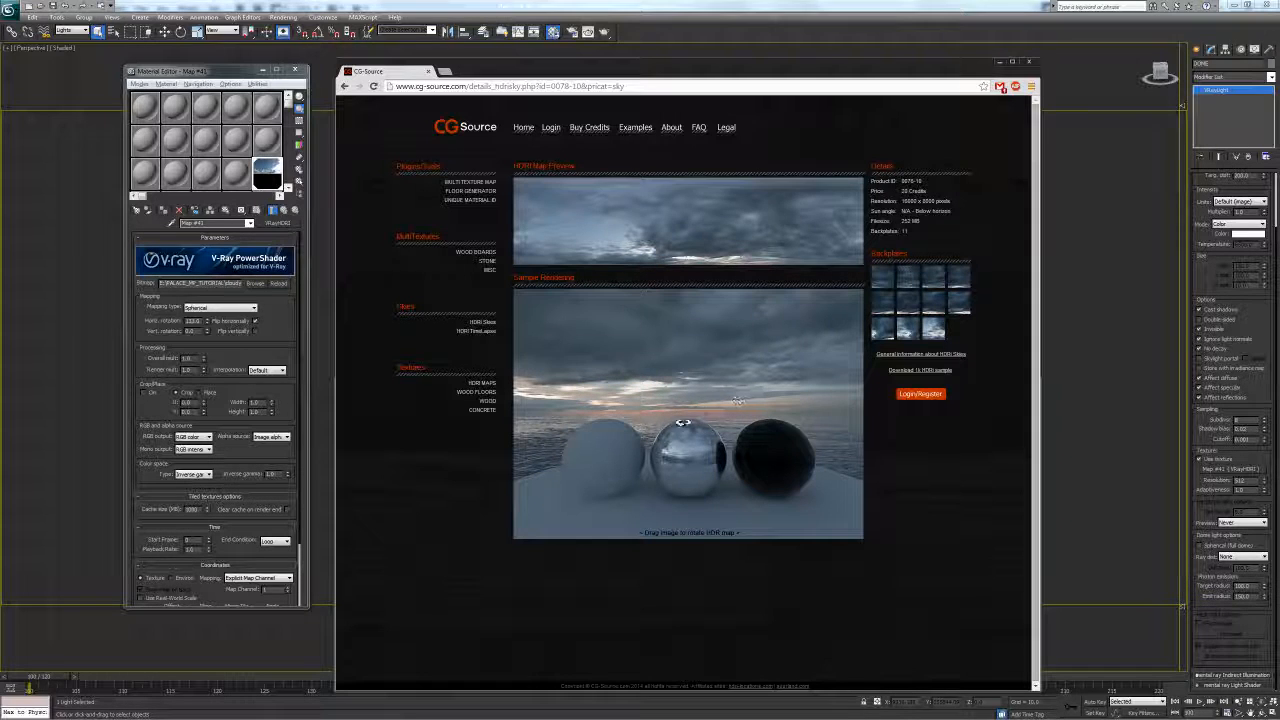
pyautogui.moveTo(682, 415)
pyautogui.mouseDown()
pyautogui.moveTo(622, 422)
pyautogui.moveTo(684, 404)
pyautogui.moveTo(745, 412)
pyautogui.moveTo(682, 412)
pyautogui.mouseUp()
pyautogui.moveTo(596, 476); pyautogui.dragTo(691, 370)
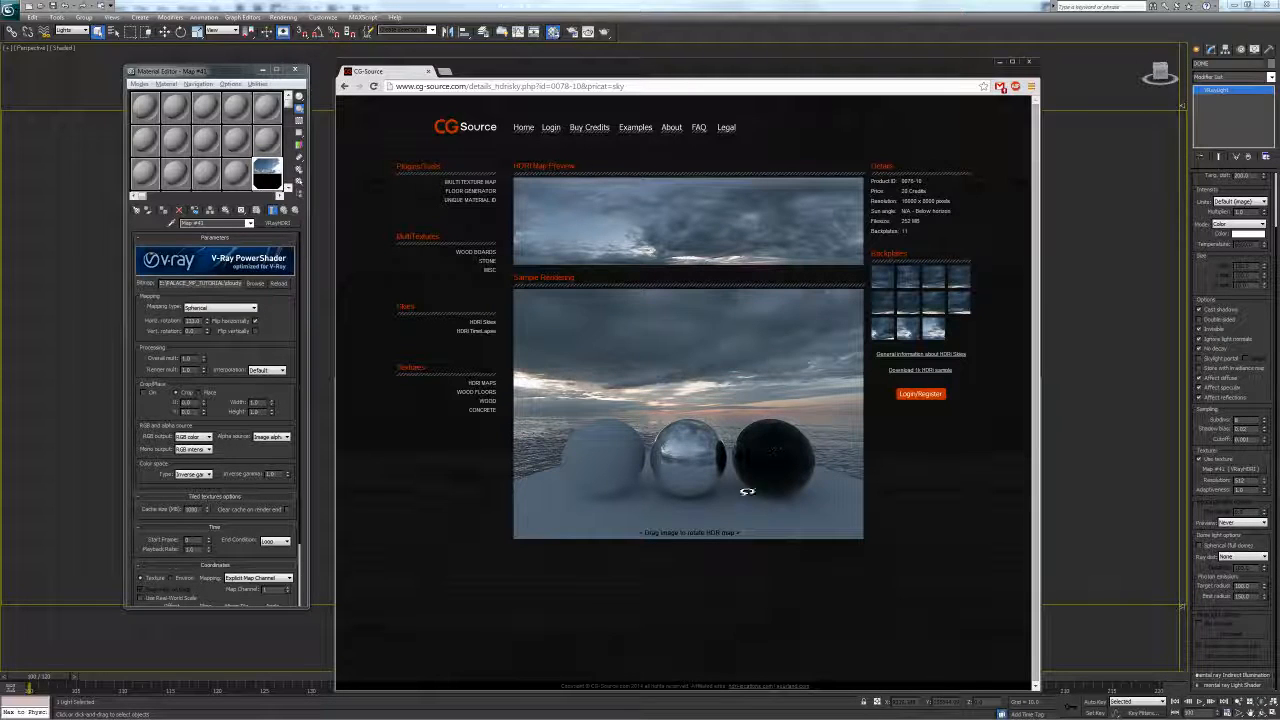
# Back in 3ds Max, convert 13 - Default to a VRayMtl and open its Diffuse map list
pyautogui.click(996, 62)
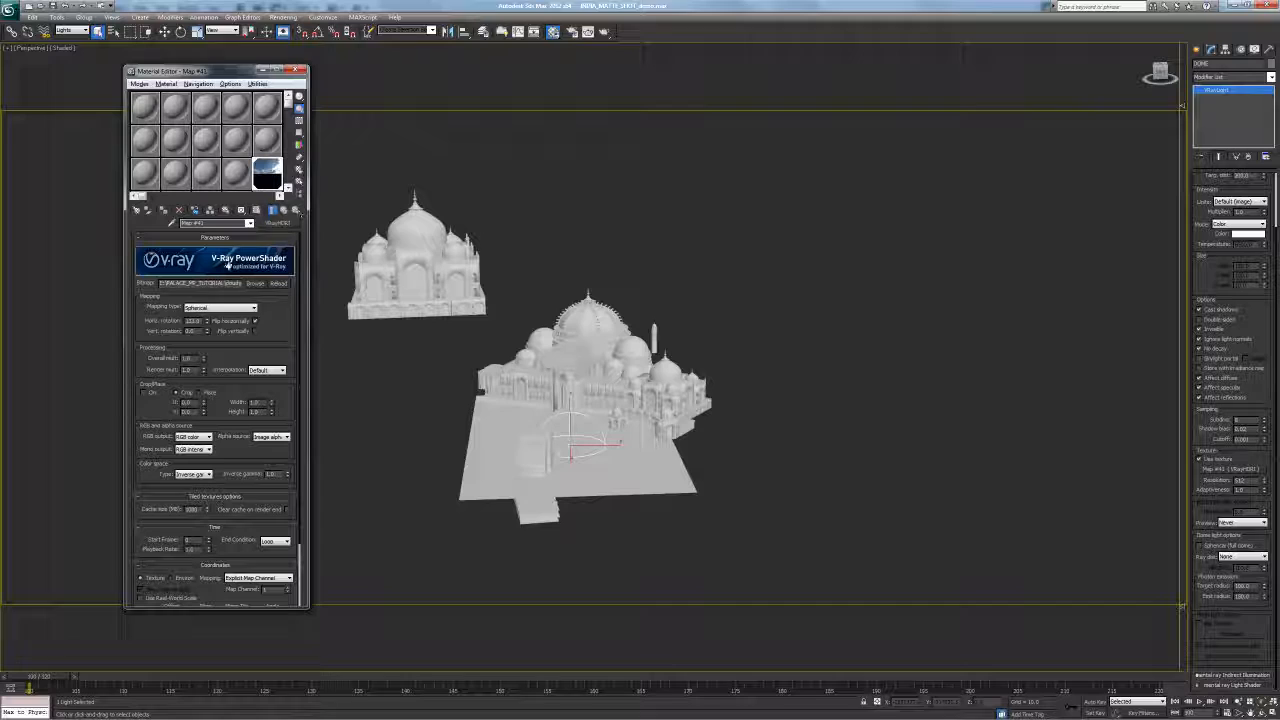
pyautogui.scroll(-3, 268, 300)
pyautogui.scroll(3, 267, 275)
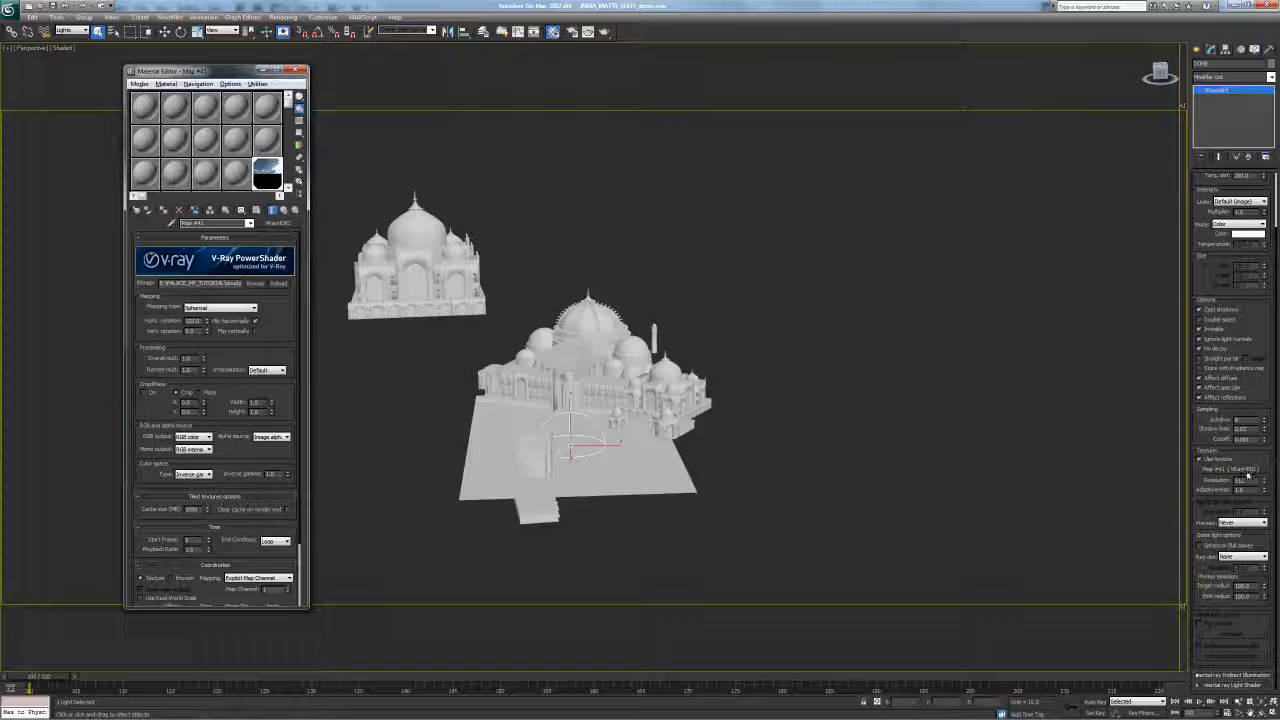
pyautogui.click(145, 172)
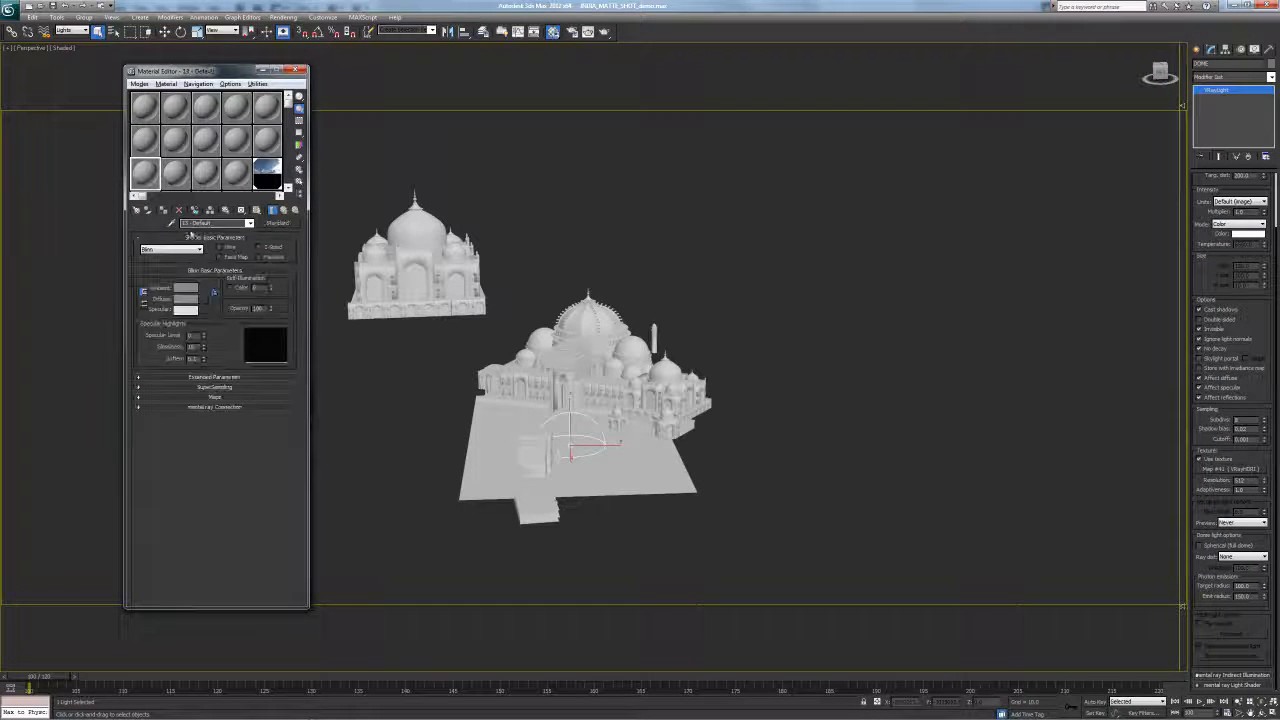
pyautogui.click(270, 224)
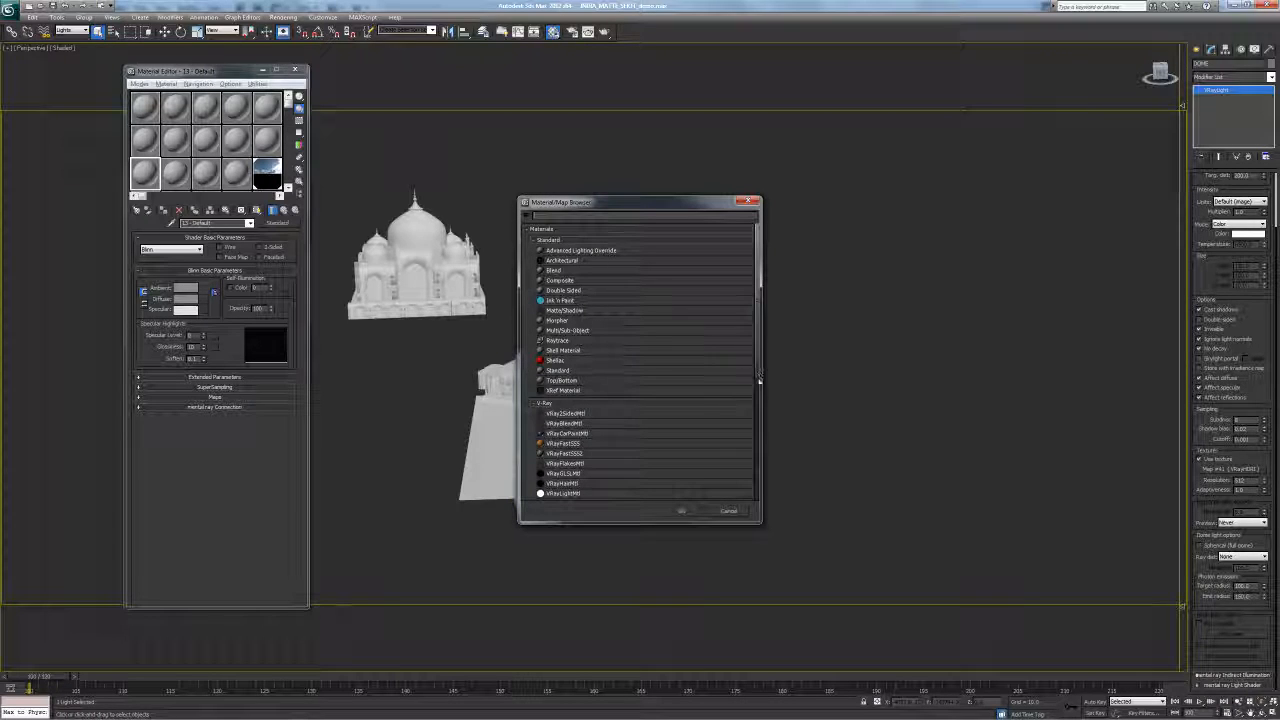
pyautogui.moveTo(758, 350); pyautogui.dragTo(762, 408)
pyautogui.scroll(2, 740, 408)
pyautogui.doubleClick(565, 422)
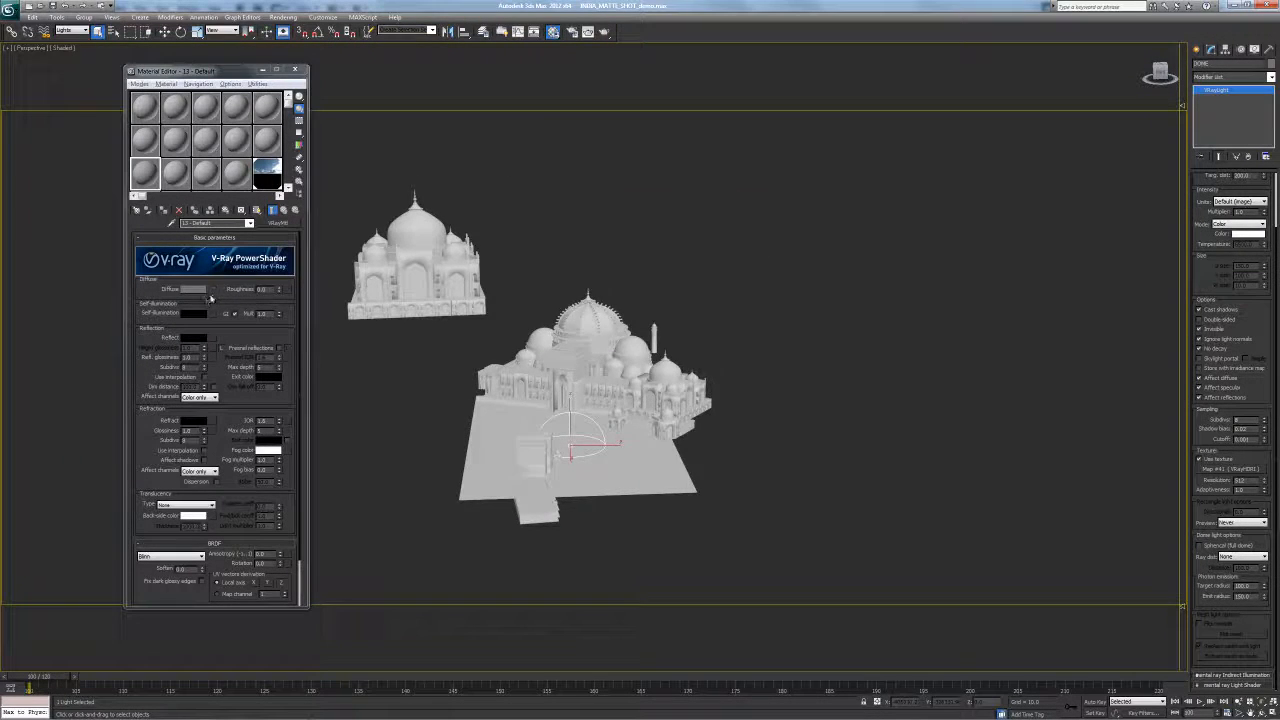
pyautogui.click(207, 290)
pyautogui.scroll(-2, 730, 457)
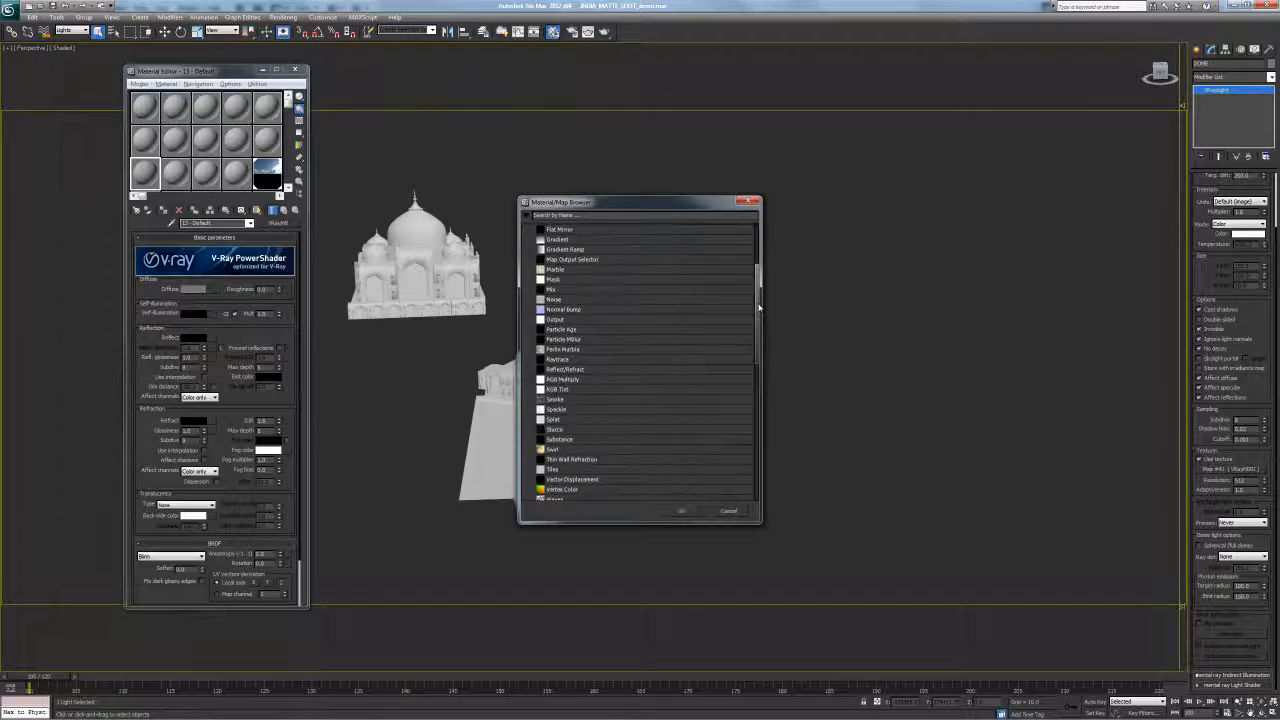
# Select material slot 14, browse the material types, and preview the 13 - Default sample magnified
pyautogui.click(729, 511)
pyautogui.click(175, 172)
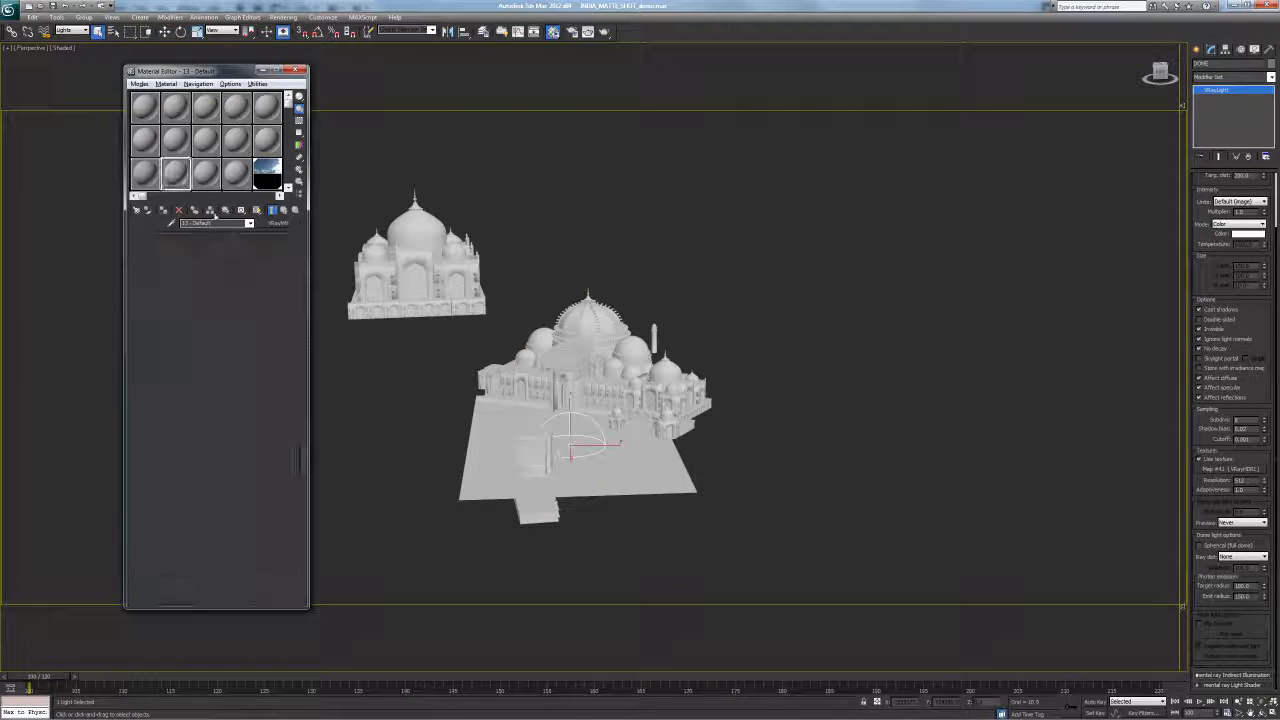
pyautogui.click(277, 222)
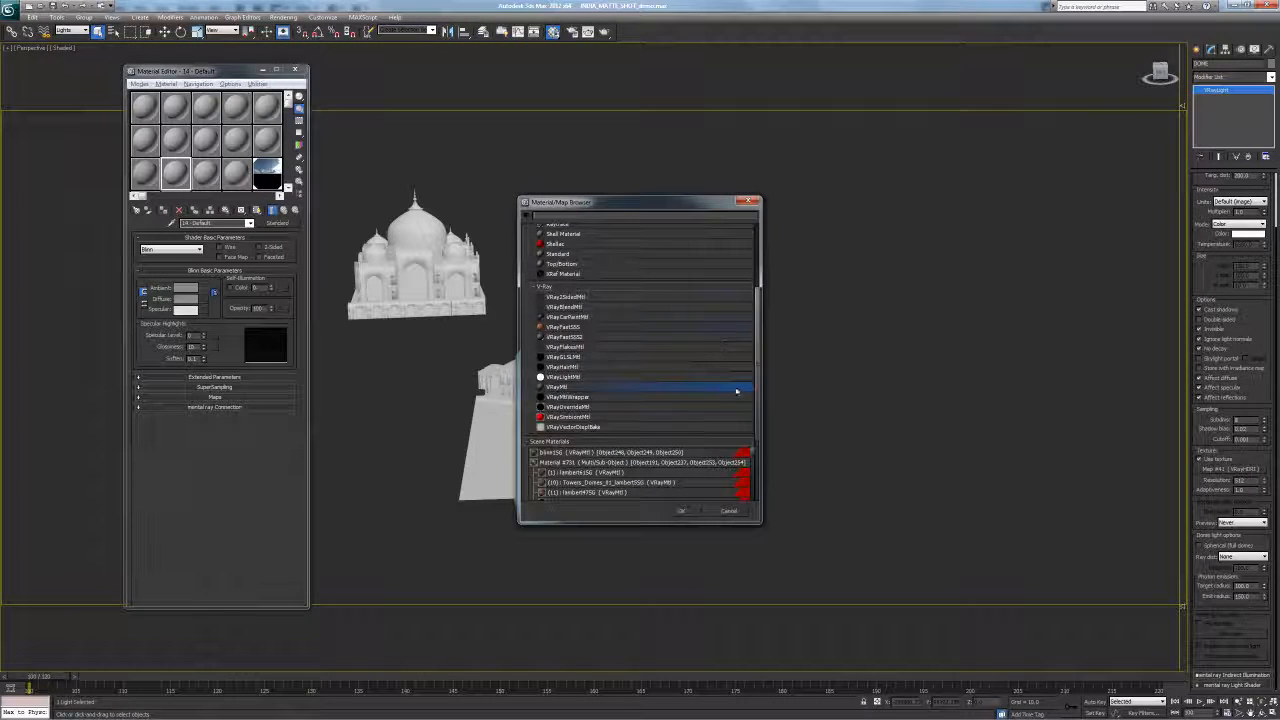
pyautogui.moveTo(757, 335)
pyautogui.mouseDown()
pyautogui.moveTo(766, 263)
pyautogui.moveTo(765, 350)
pyautogui.mouseUp()
pyautogui.scroll(-3, 750, 289)
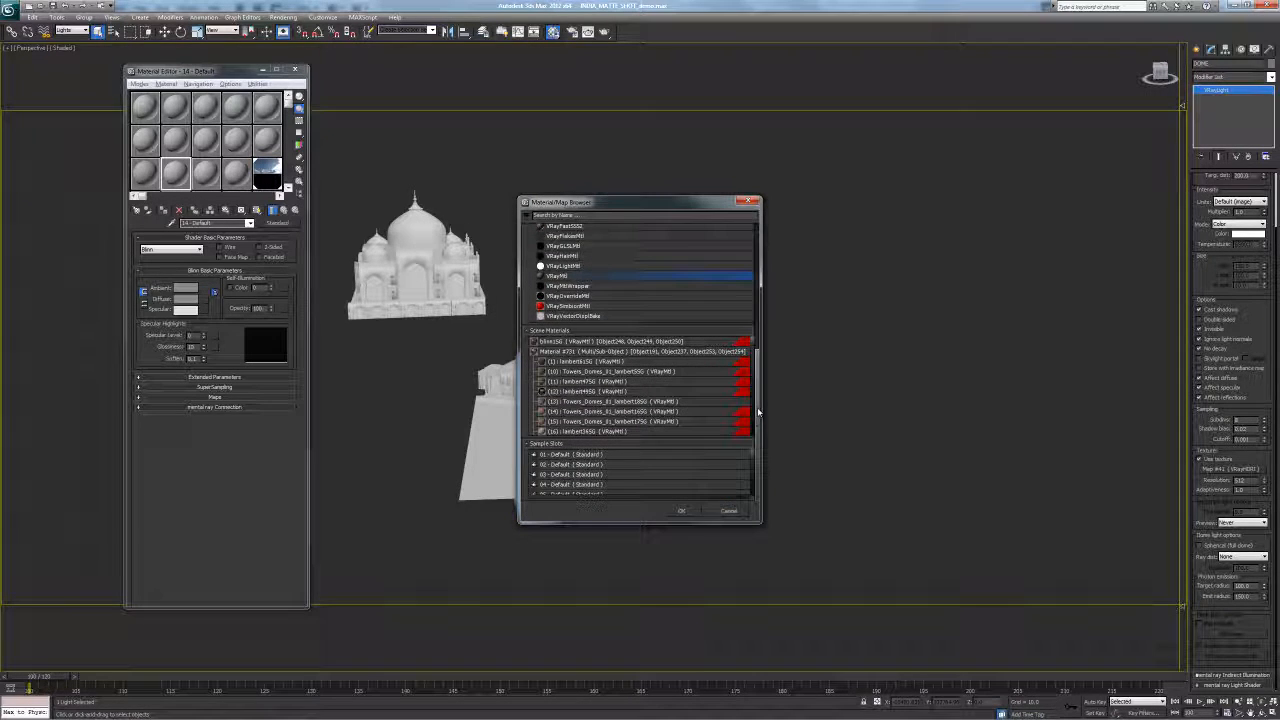
pyautogui.click(750, 203)
pyautogui.doubleClick(145, 172)
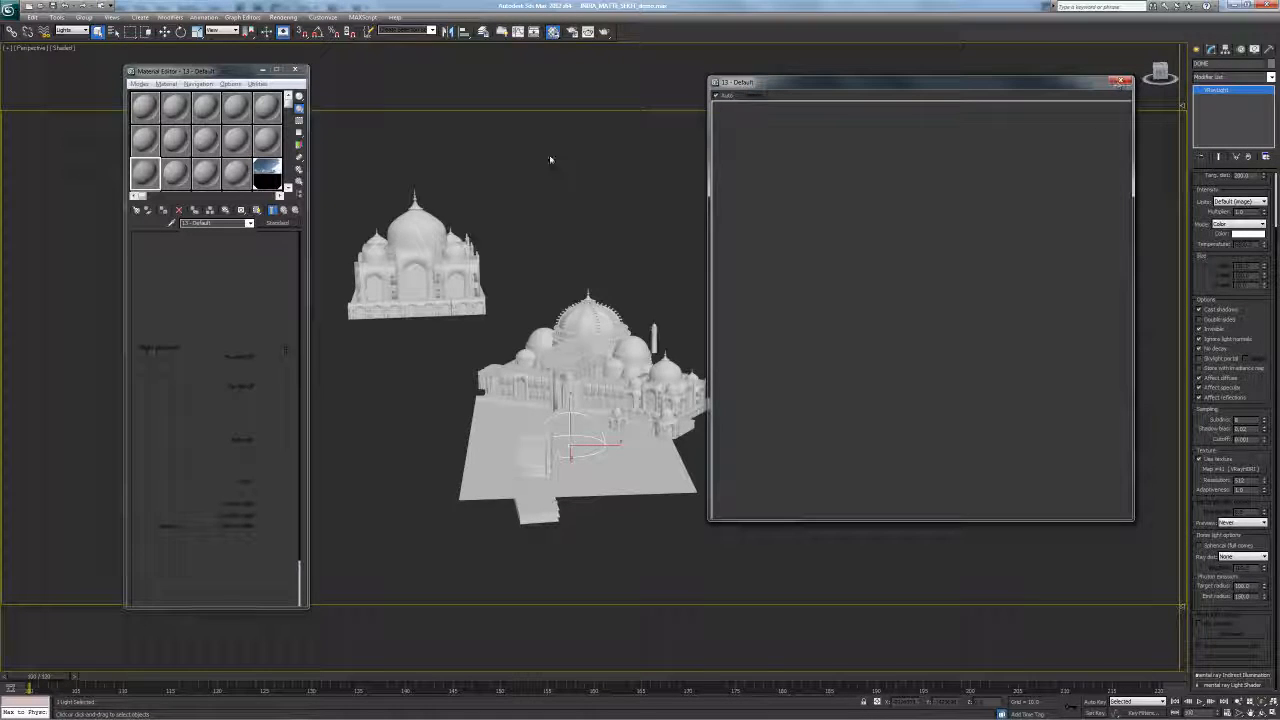
pyautogui.click(1118, 82)
# Apply a VRayHDRI map to the diffuse colour and copy the sky HDRI map into it
pyautogui.click(212, 290)
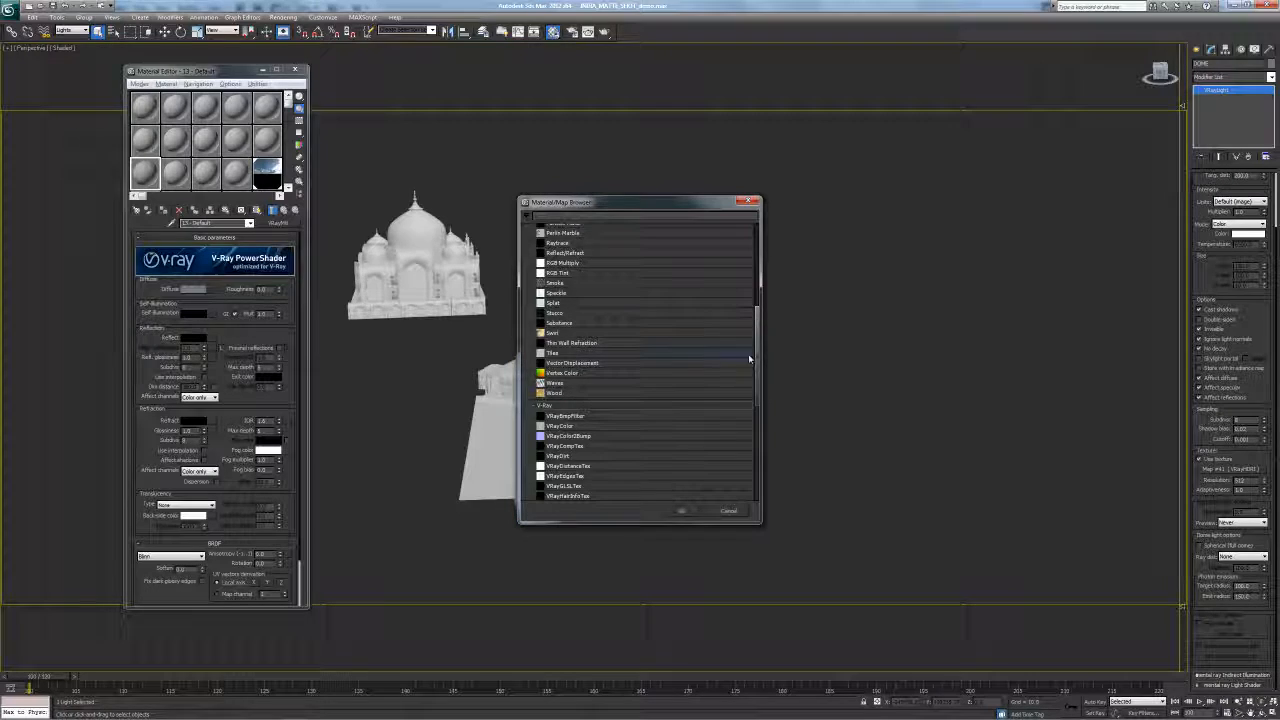
pyautogui.scroll(-5, 588, 258)
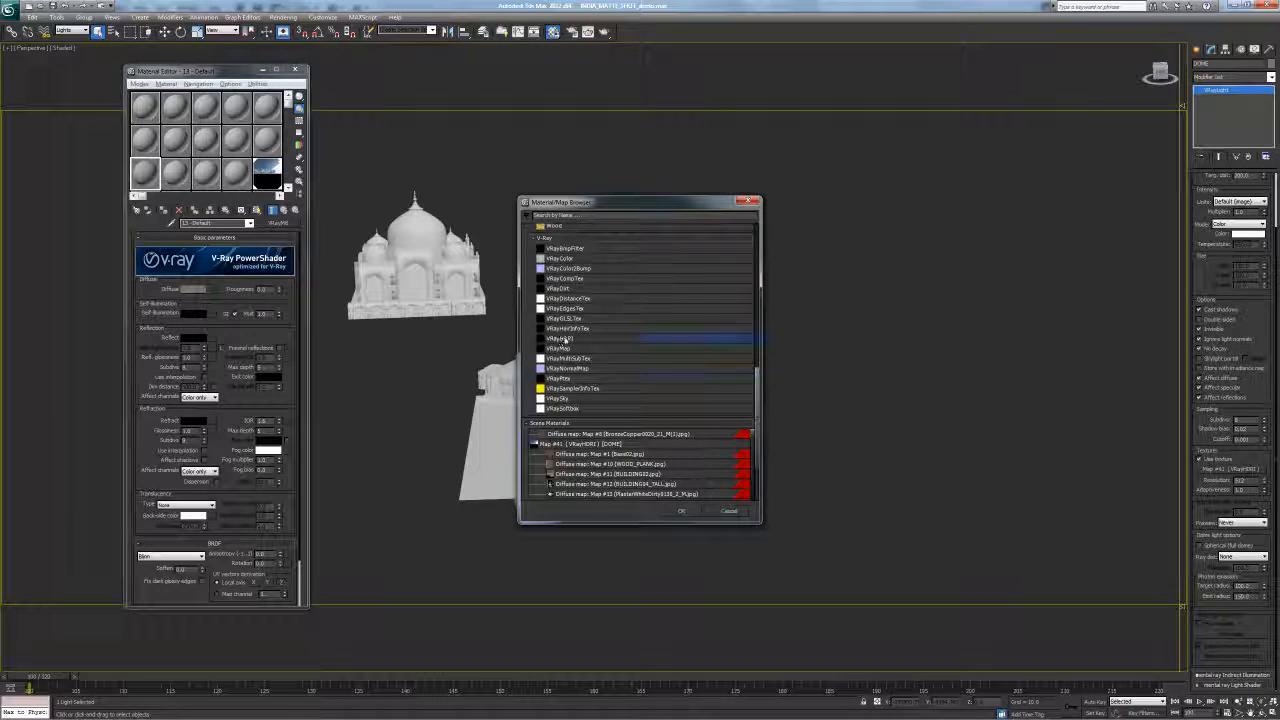
pyautogui.doubleClick(563, 339)
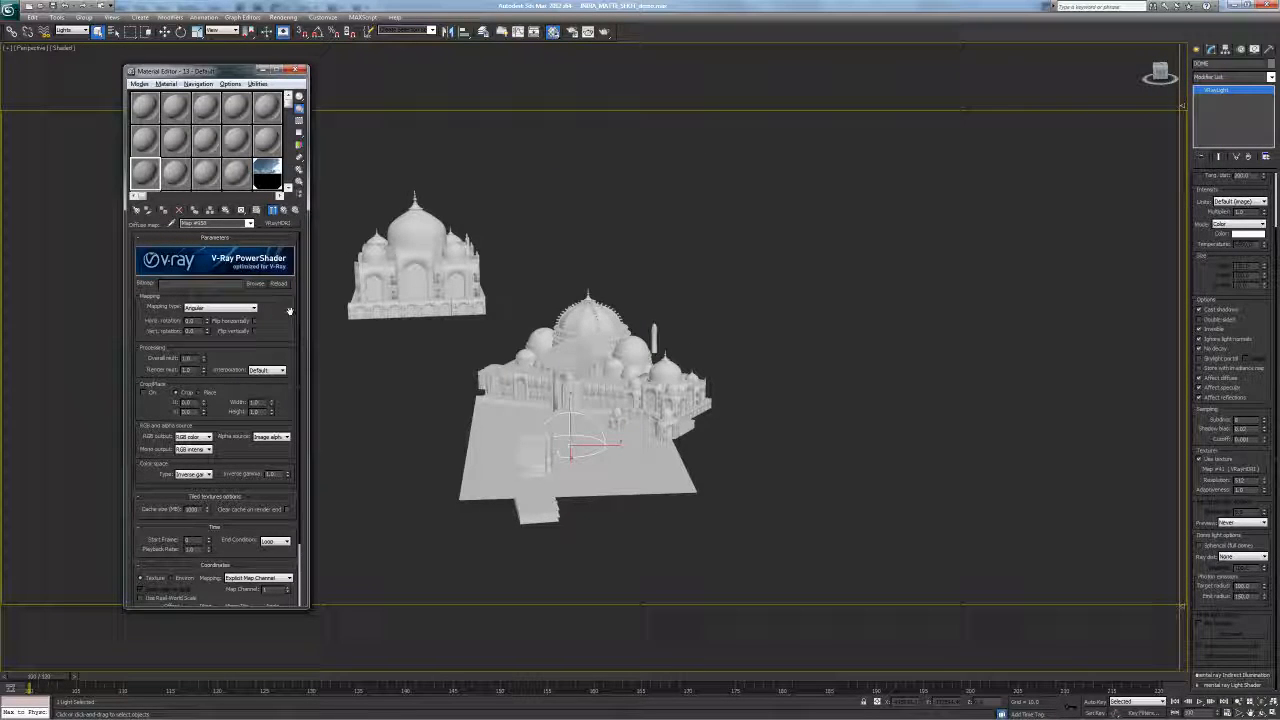
pyautogui.click(284, 210)
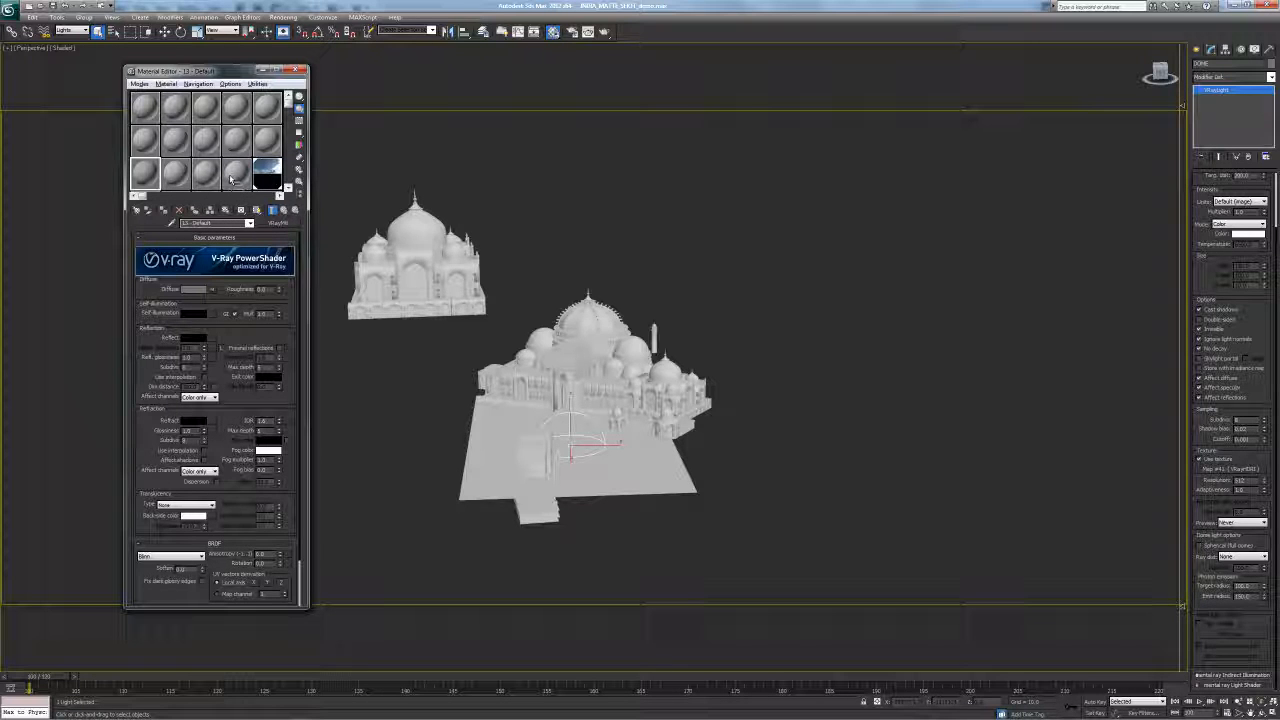
pyautogui.moveTo(235, 178); pyautogui.dragTo(193, 289)
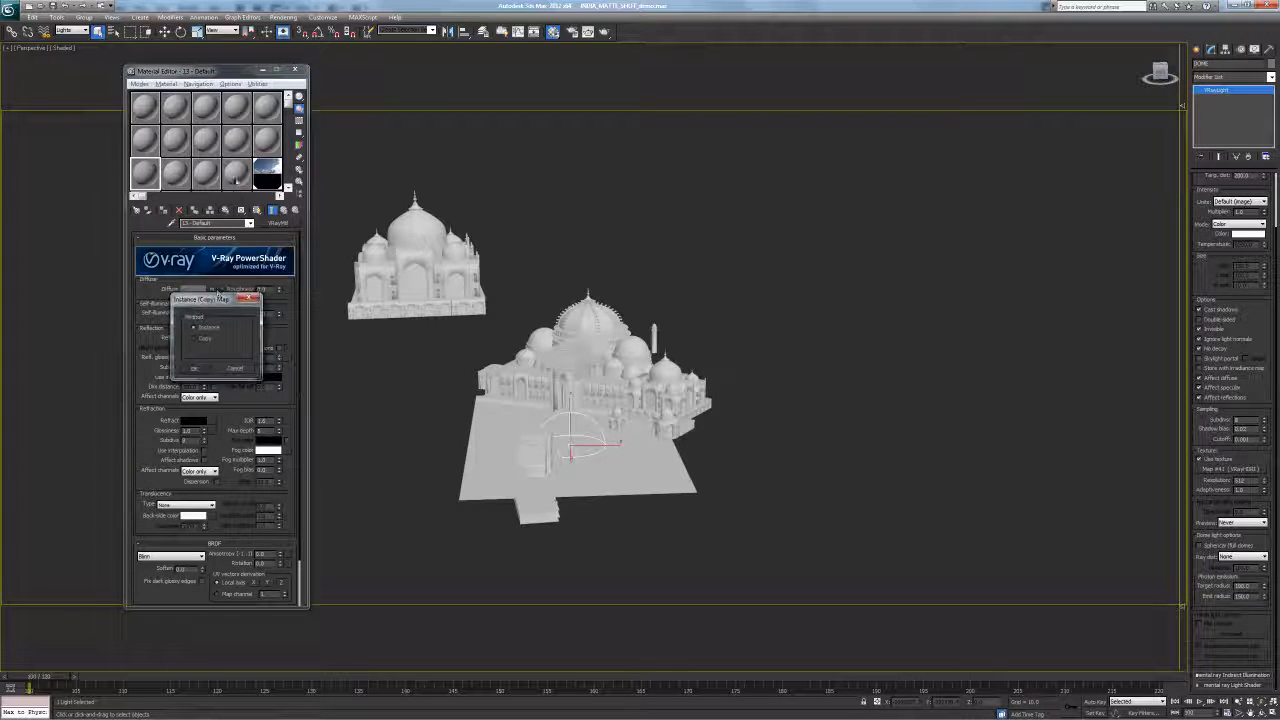
pyautogui.click(194, 369)
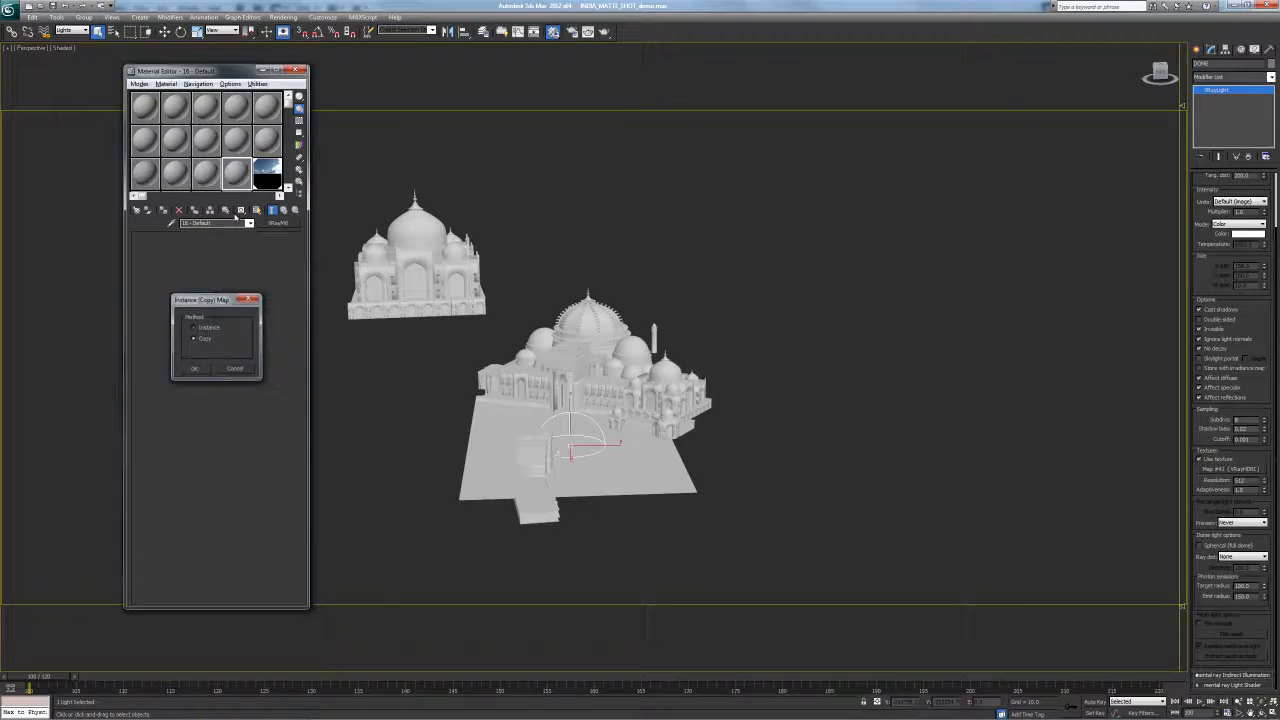
# Copy the HDRI sky map onto the dome light's texture slot and display the copy, Map #41
pyautogui.moveTo(232, 71); pyautogui.dragTo(291, 128)
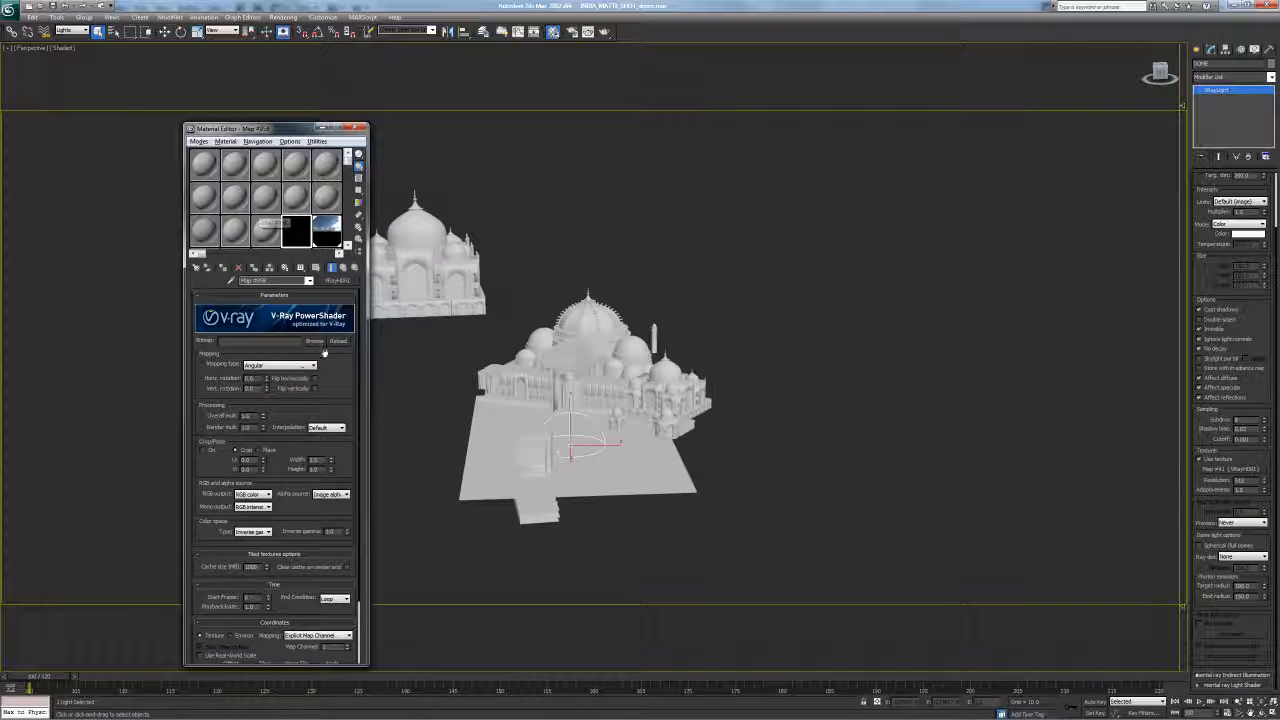
pyautogui.moveTo(1207, 474); pyautogui.dragTo(1232, 471)
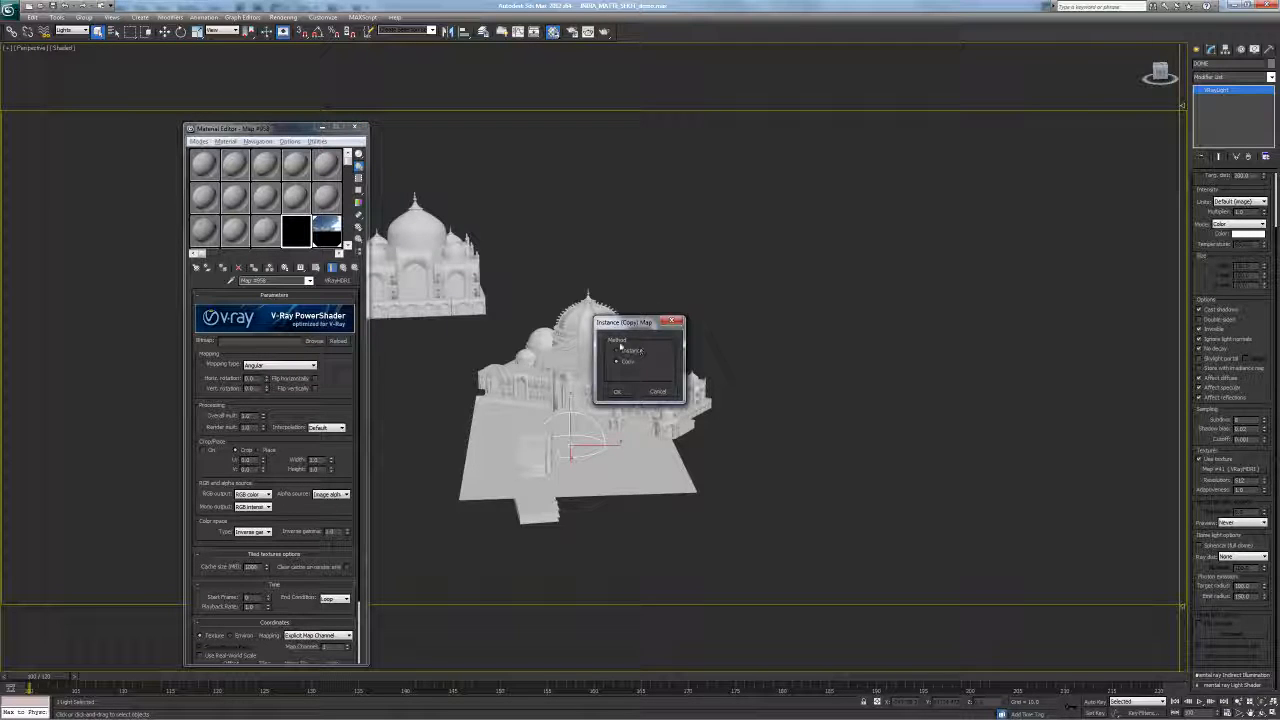
pyautogui.click(624, 394)
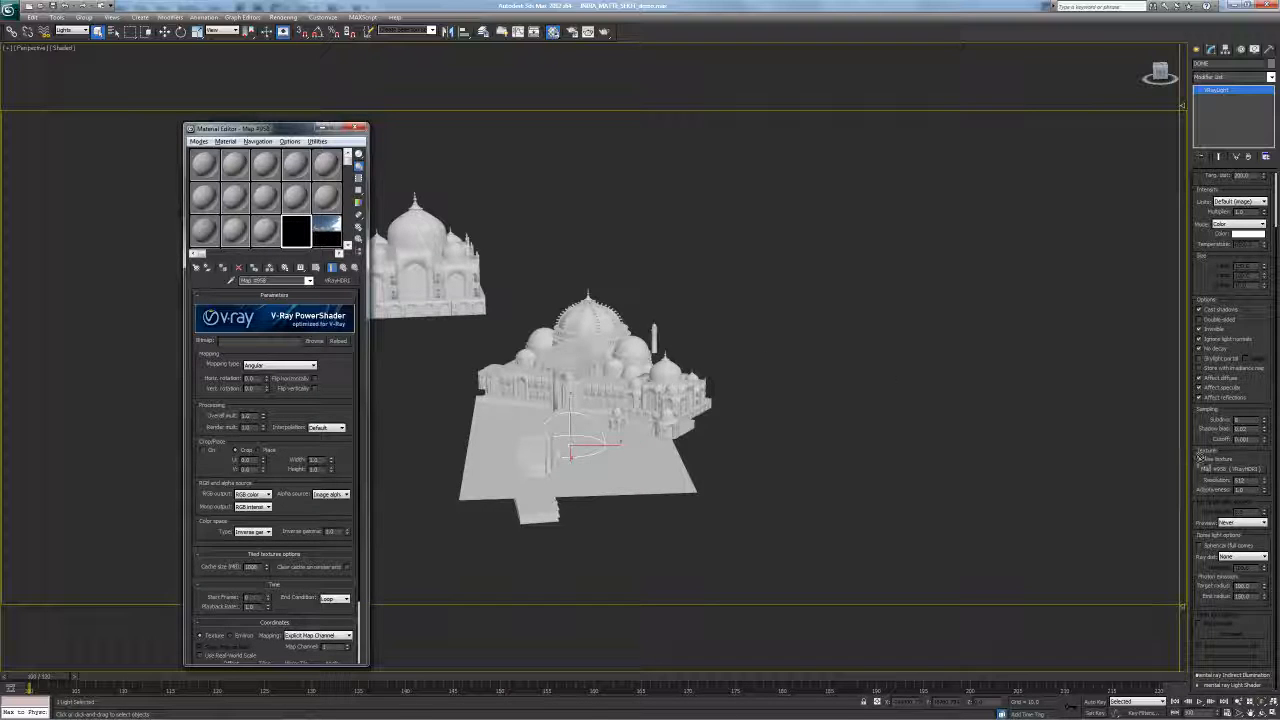
pyautogui.moveTo(1220, 475); pyautogui.dragTo(1221, 476)
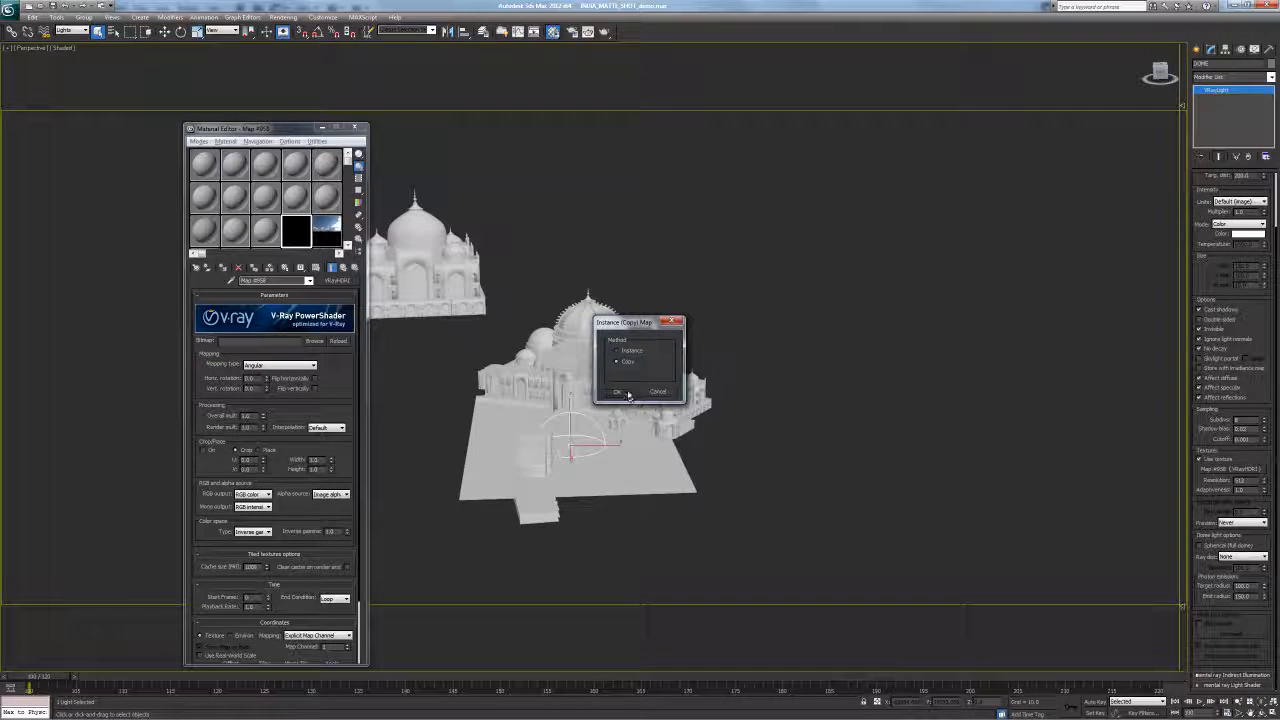
pyautogui.click(626, 394)
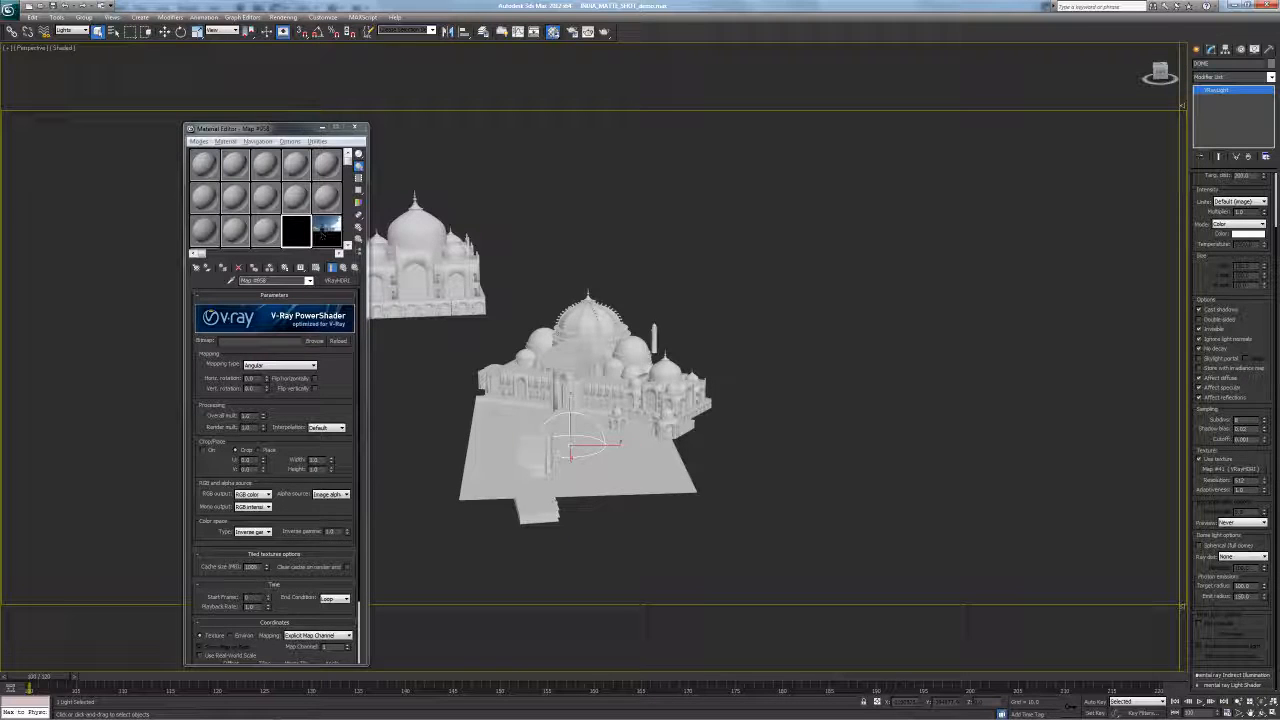
pyautogui.click(326, 232)
pyautogui.moveTo(330, 385); pyautogui.dragTo(316, 381)
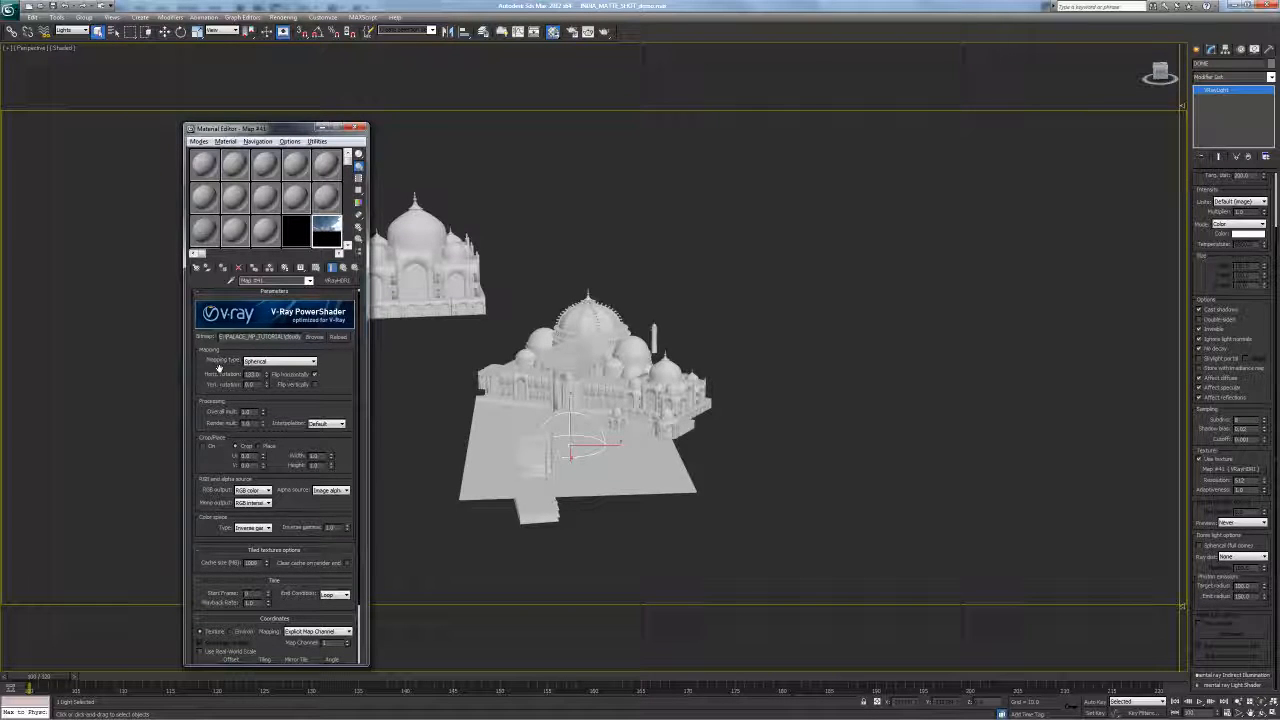
# Check the HDRI bitmap file path in the V-Ray PowerShader rollout, then close the Material Editor
pyautogui.doubleClick(296, 337)
pyautogui.moveTo(286, 337); pyautogui.dragTo(222, 337)
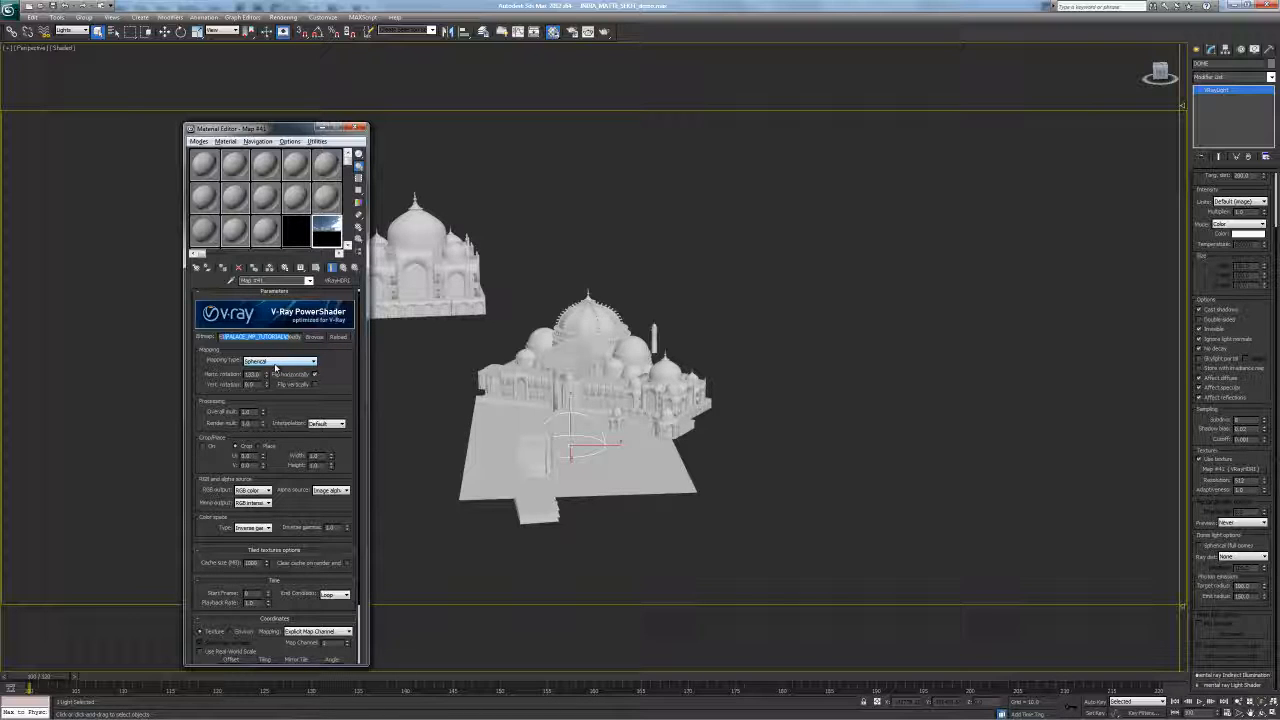
pyautogui.moveTo(343, 382); pyautogui.dragTo(343, 370)
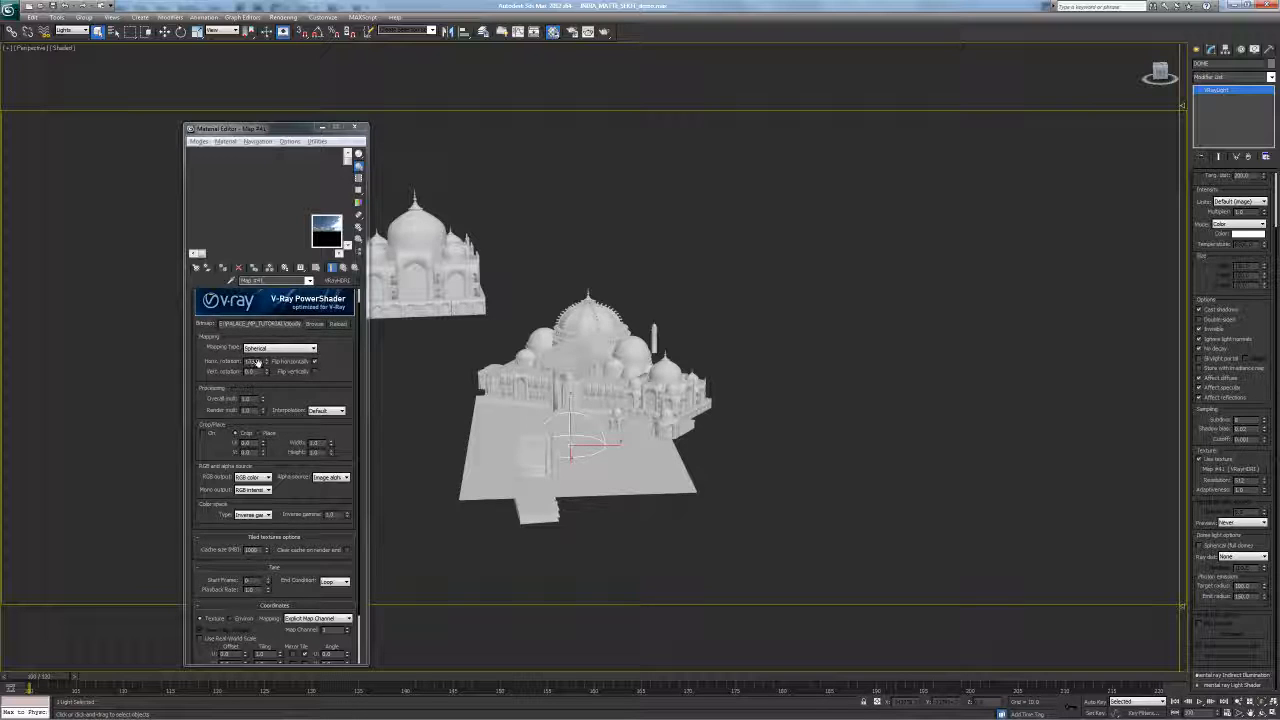
pyautogui.scroll(-2, 320, 340)
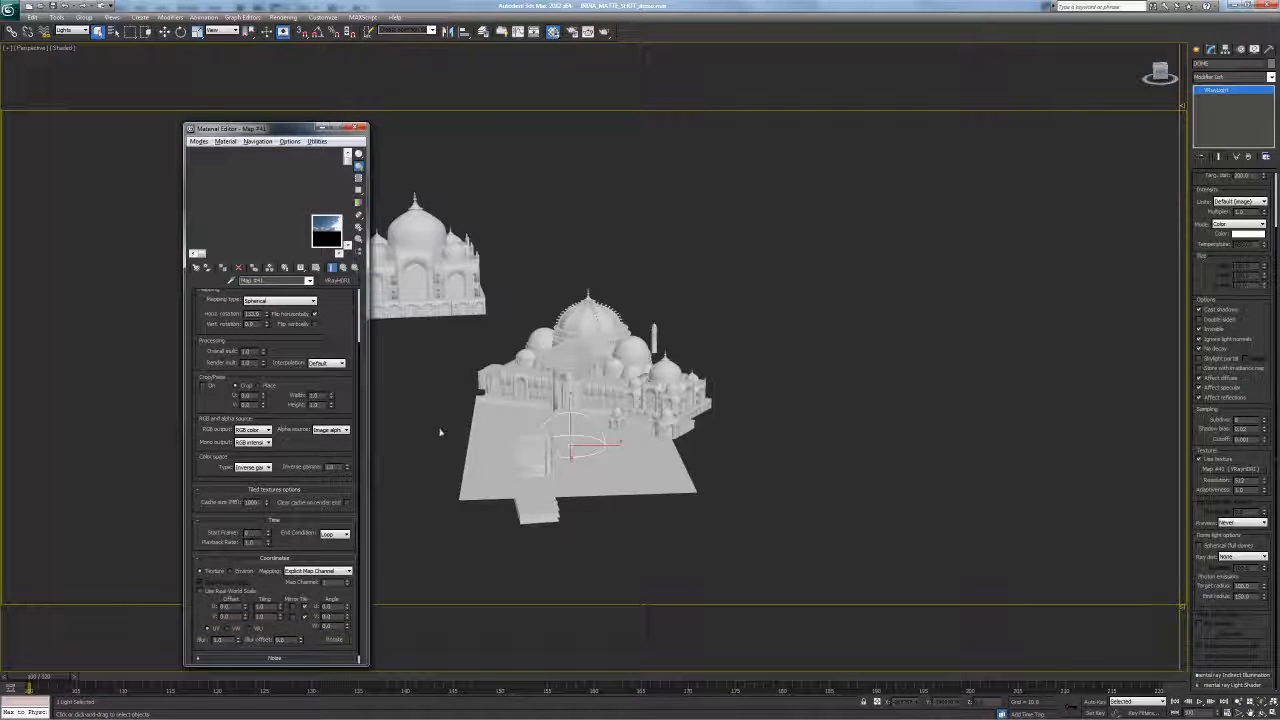
pyautogui.scroll(2, 320, 430)
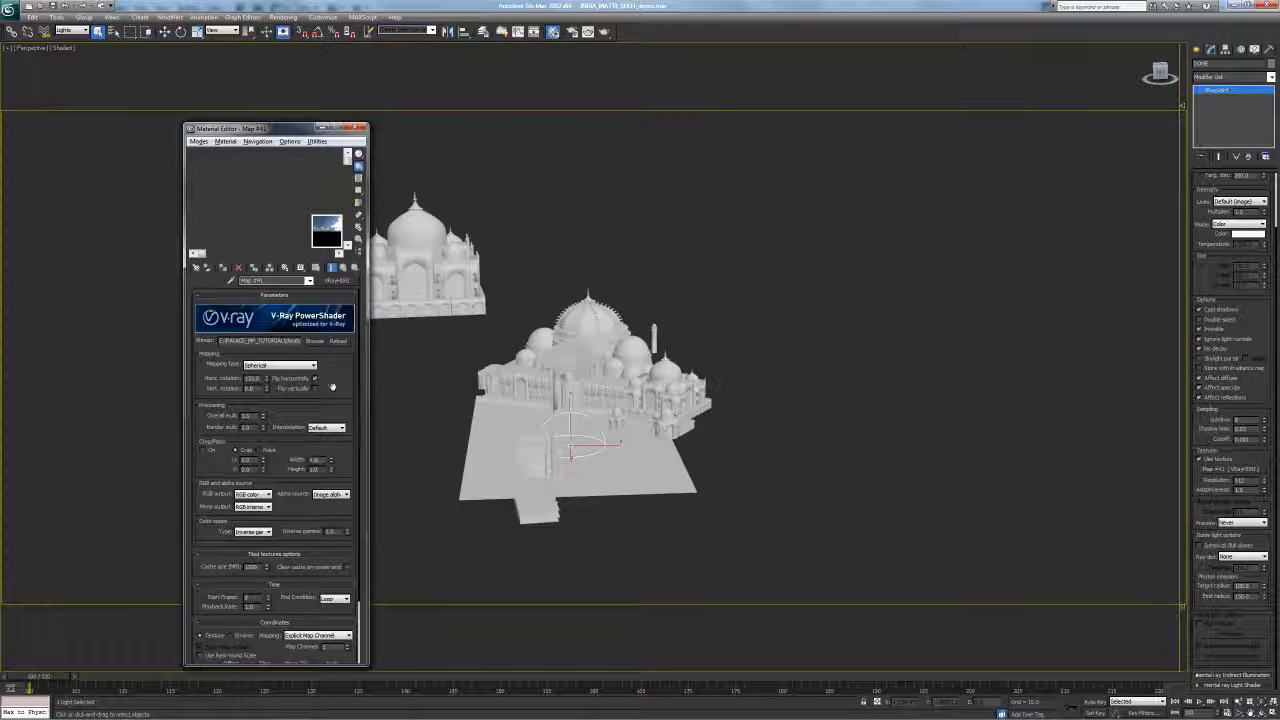
pyautogui.click(357, 128)
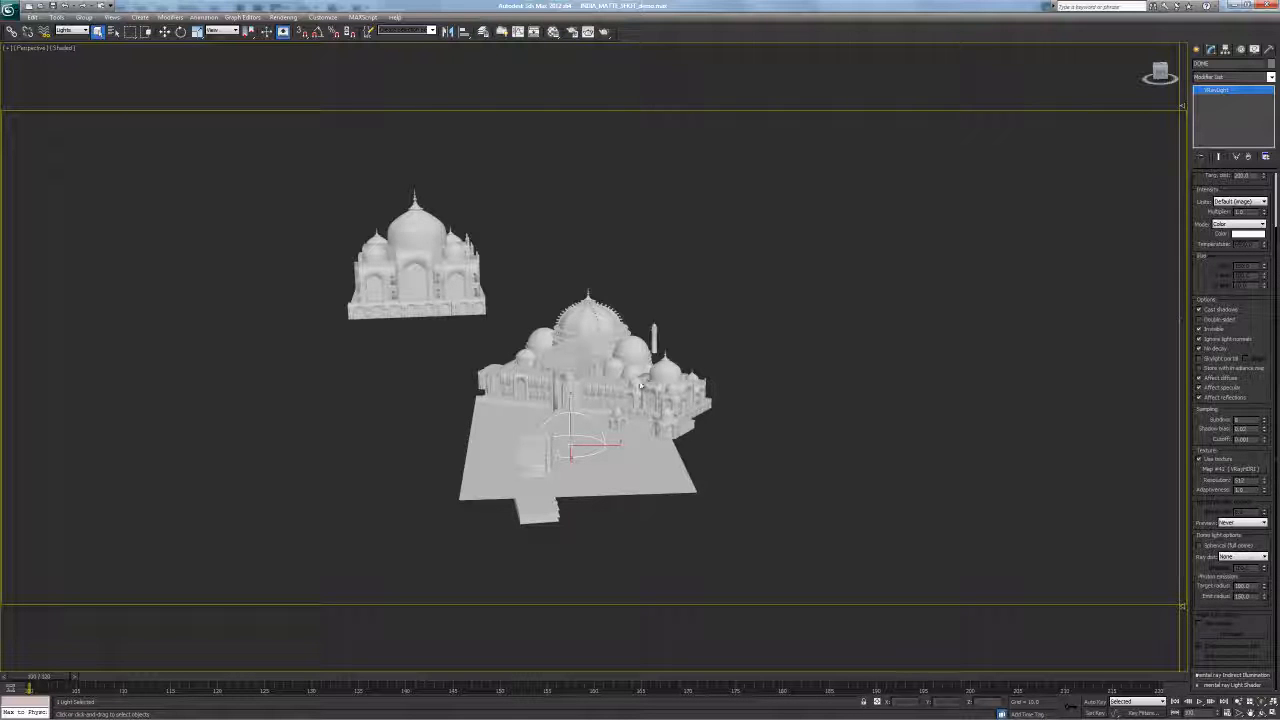
# Tick Invisible in the dome light's VRayLight Options so it lights the palace without rendering
pyautogui.moveTo(1205, 268)
pyautogui.mouseDown()
pyautogui.moveTo(1211, 289)
pyautogui.moveTo(1208, 273)
pyautogui.mouseUp()
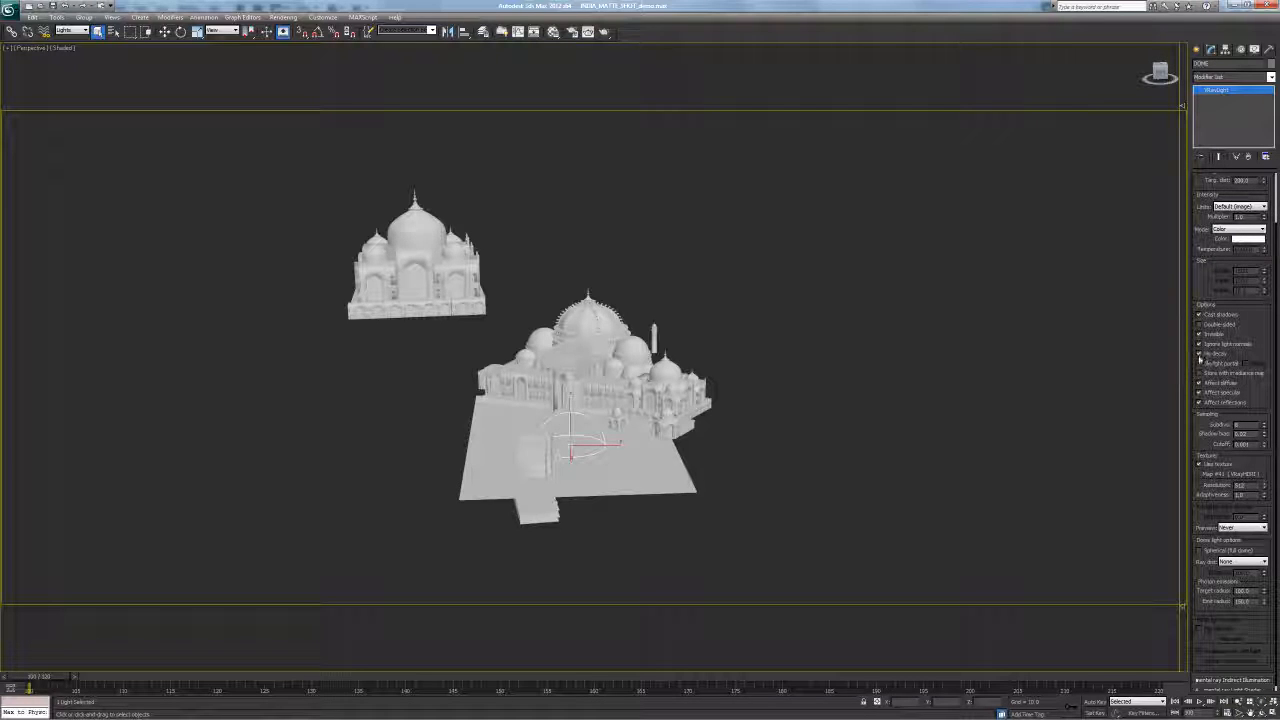
pyautogui.moveTo(1247, 354); pyautogui.dragTo(1249, 343)
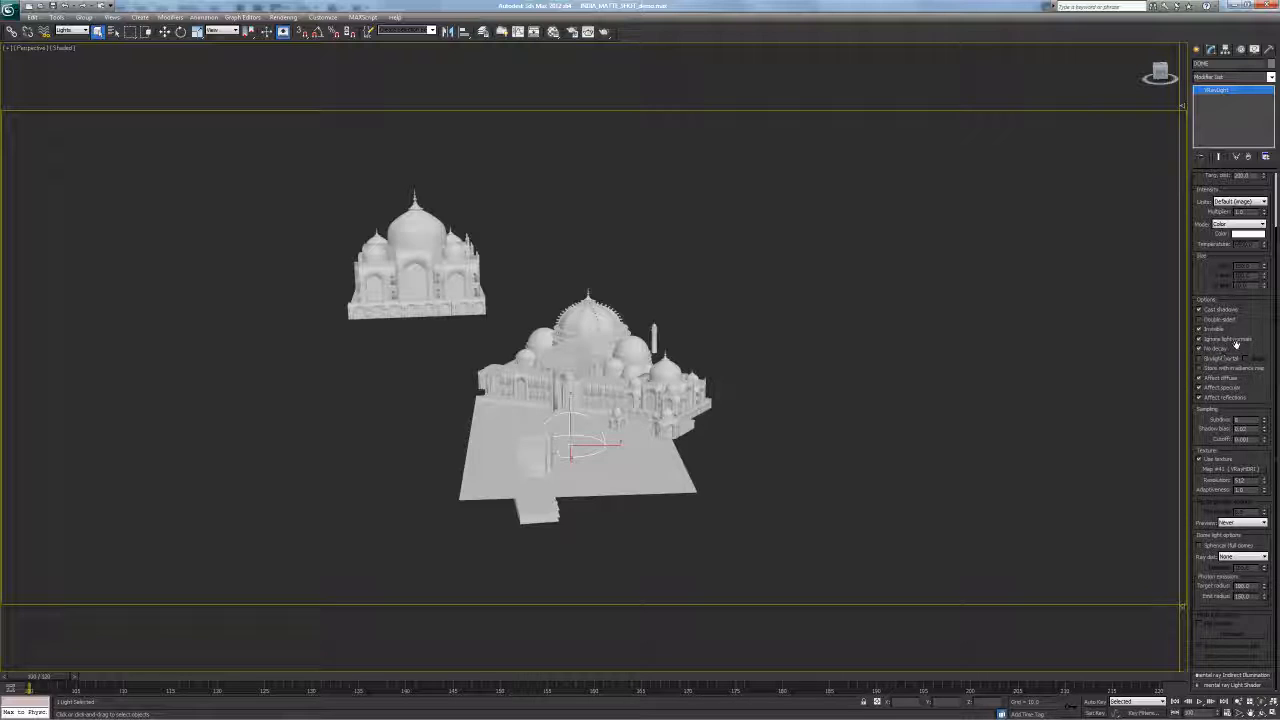
pyautogui.scroll(1, 1253, 346)
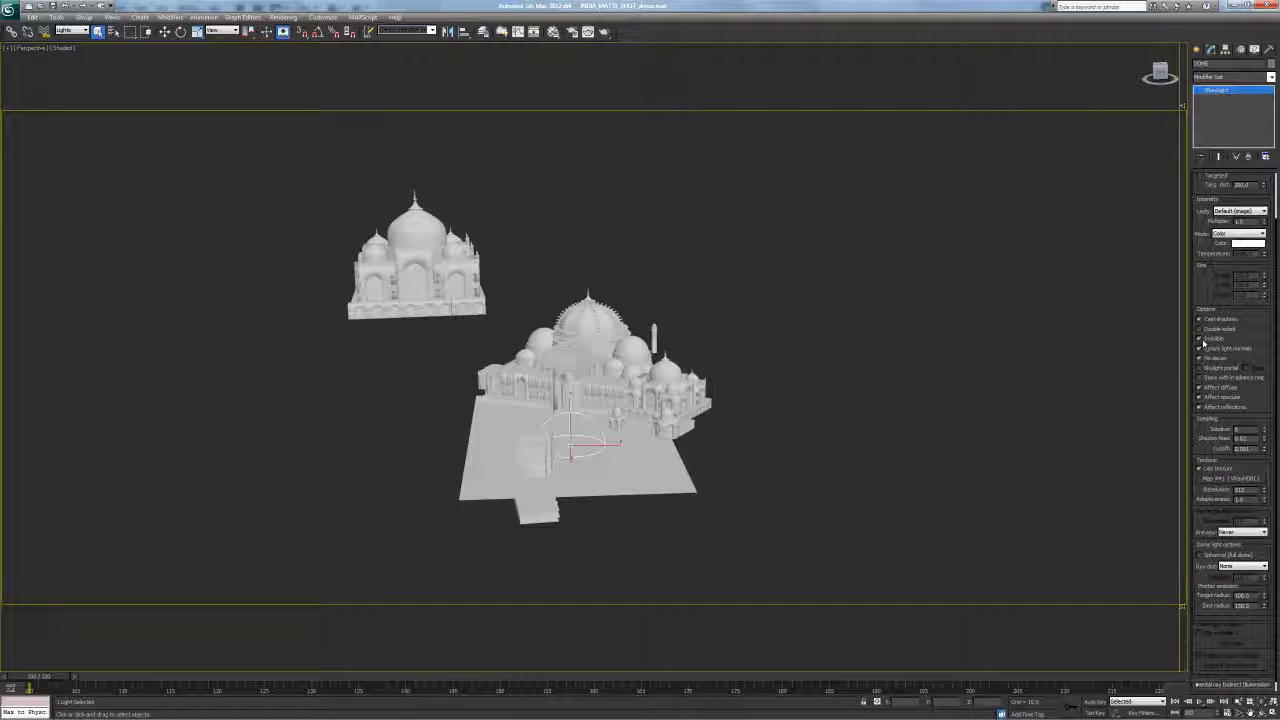
pyautogui.click(1200, 339)
pyautogui.scroll(-1, 1255, 396)
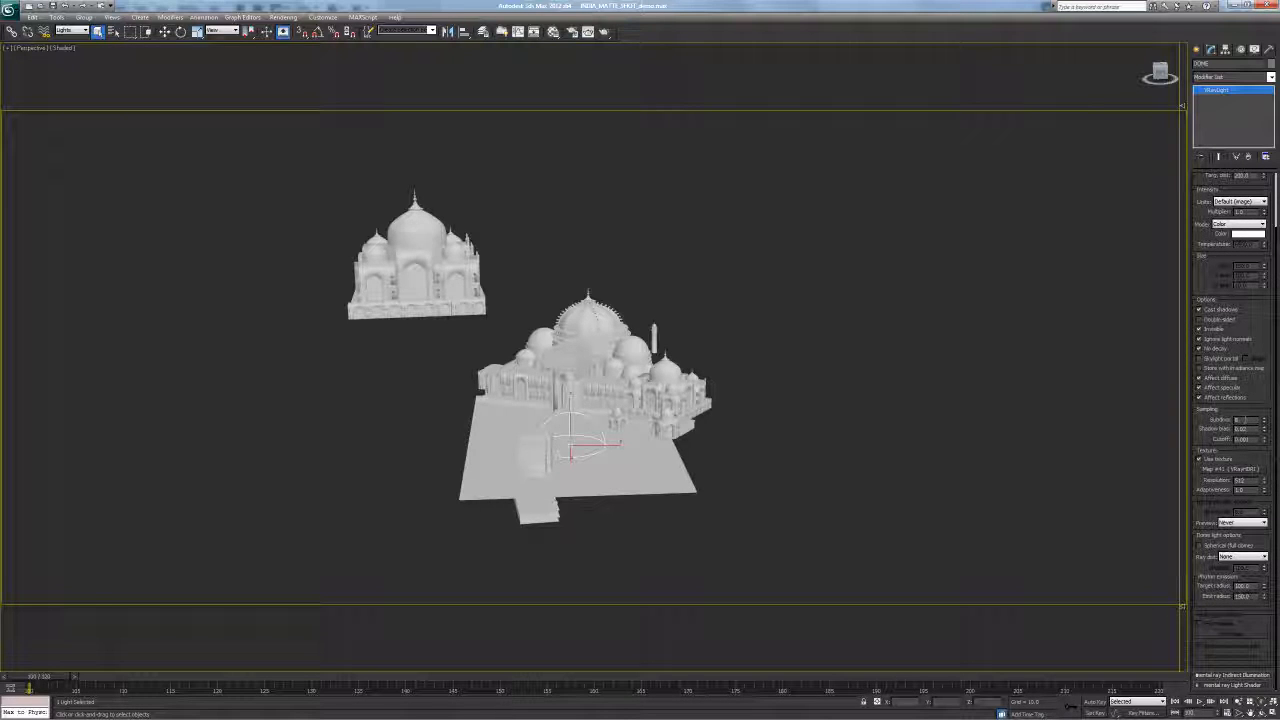
pyautogui.scroll(1, 1223, 424)
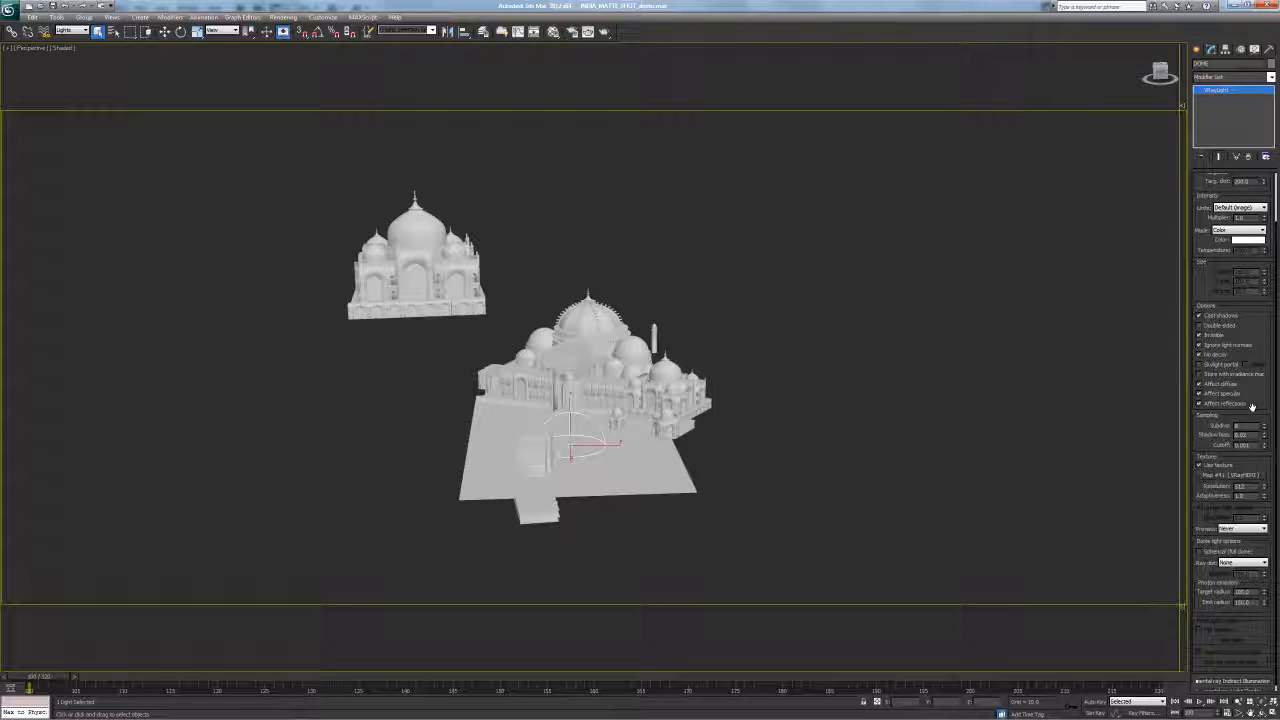
pyautogui.scroll(5, 1260, 332)
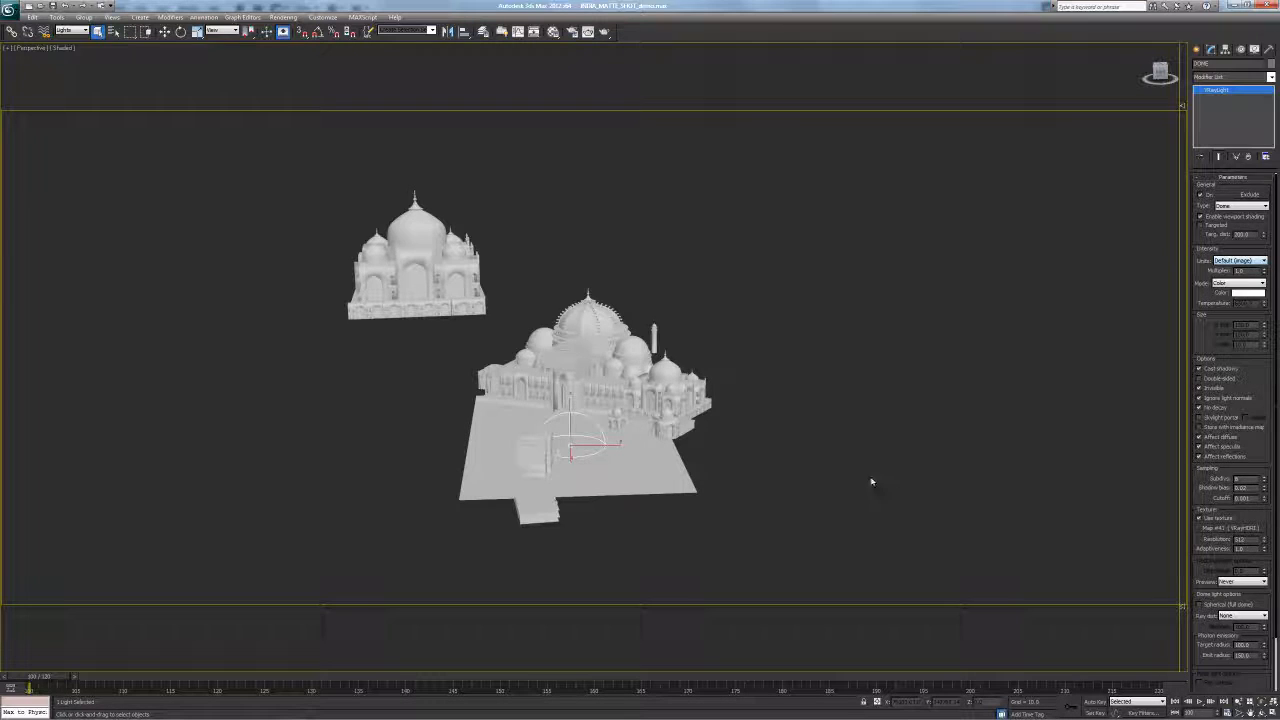
# Deselect the dome light, reframe the view and select the large TOP_LIGHT plane light
pyautogui.click(854, 449)
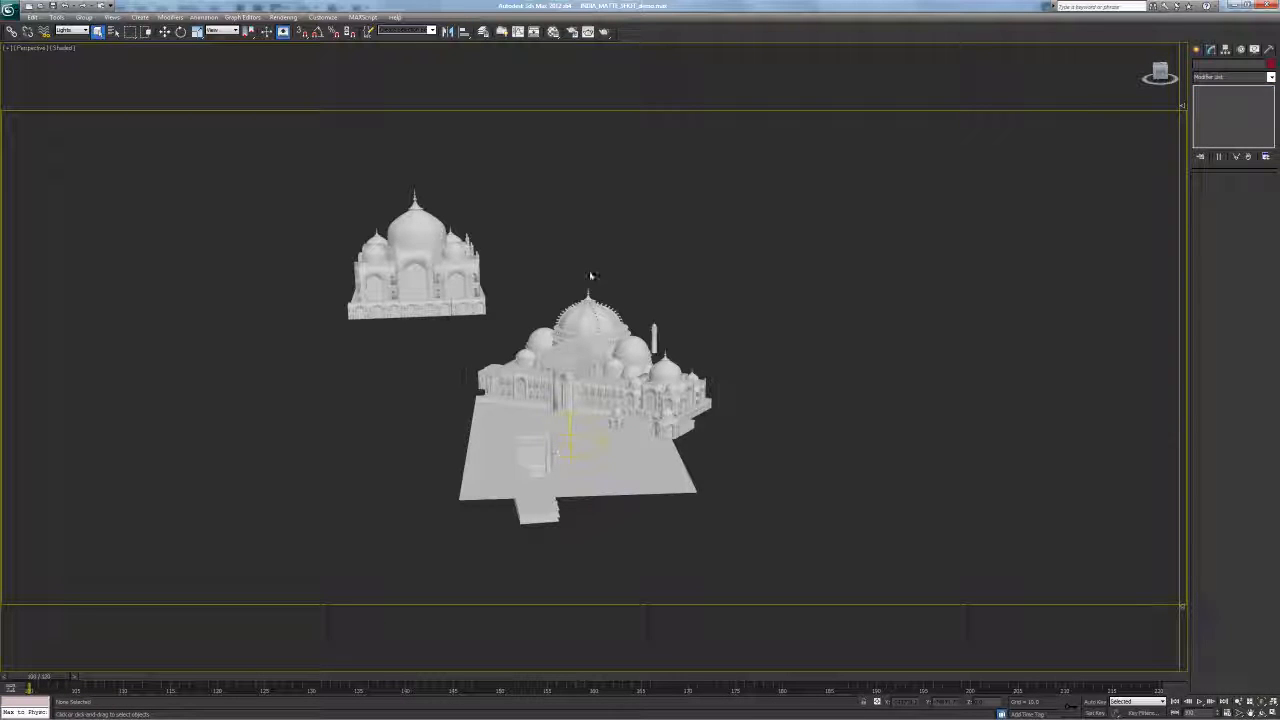
pyautogui.hotkey('alt', 'z')
pyautogui.moveTo(663, 326); pyautogui.dragTo(709, 302)
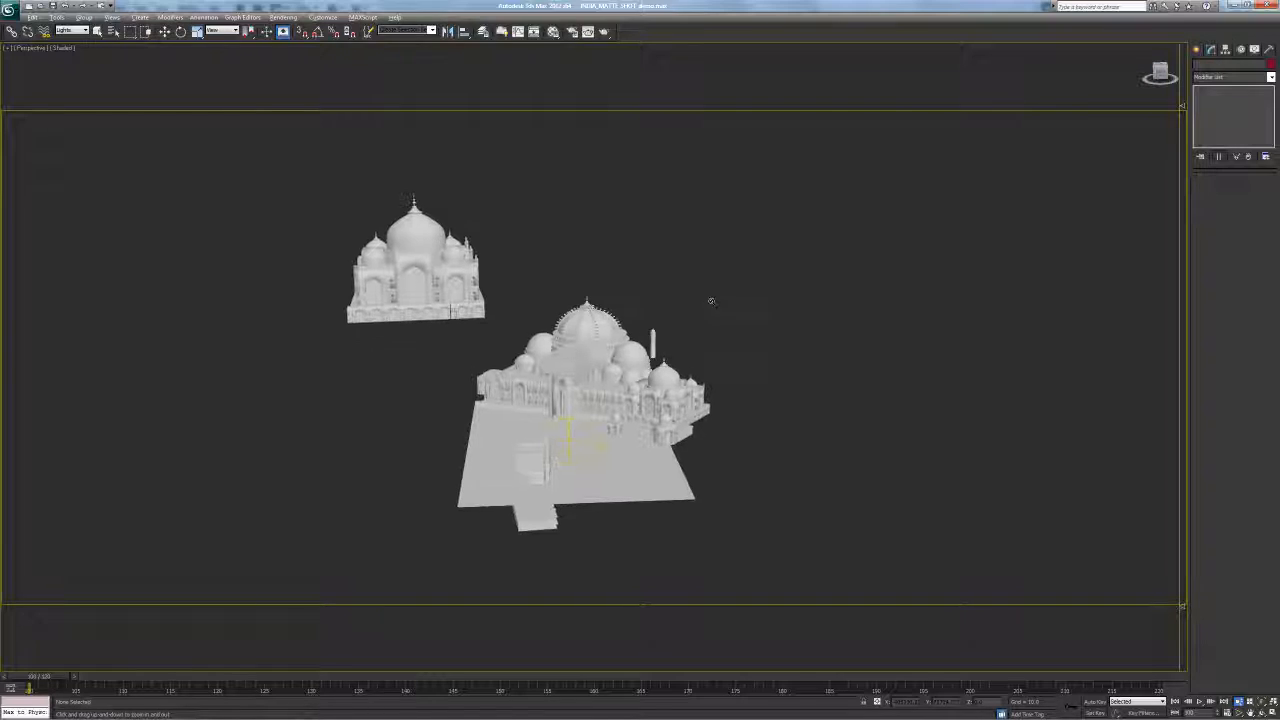
pyautogui.scroll(-2, 661, 283)
pyautogui.moveTo(663, 276); pyautogui.dragTo(586, 380, button='middle')
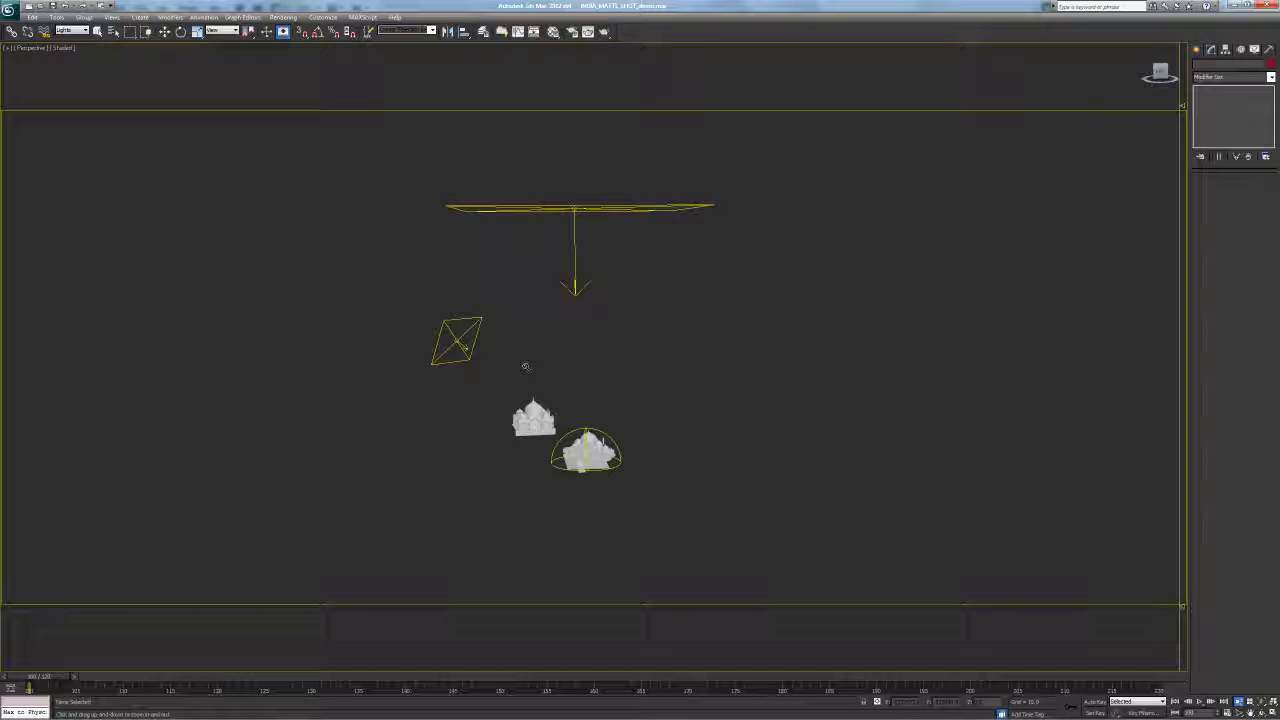
pyautogui.keyDown('alt'); pyautogui.moveTo(588, 246); pyautogui.dragTo(620, 322, button='middle'); pyautogui.keyUp('alt')
pyautogui.press('q')
pyautogui.click(580, 196)
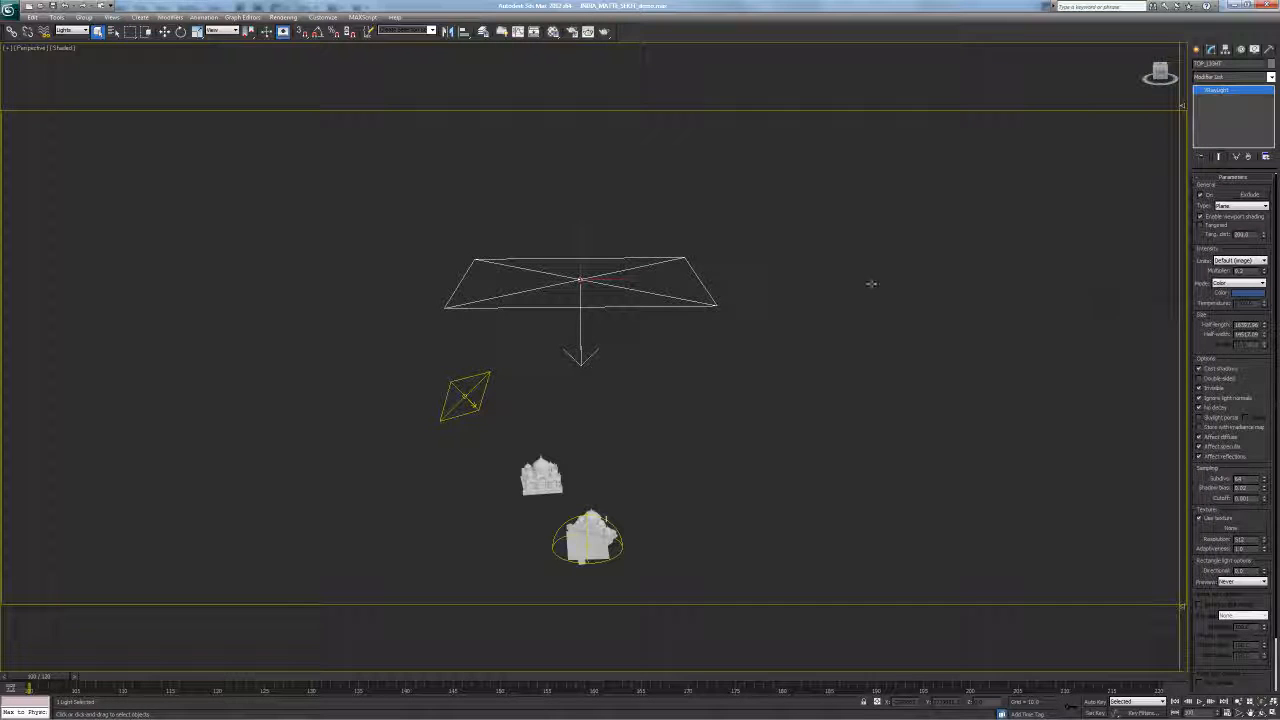
# Review TOP_LIGHT's blue colour and sampling parameters, adjusting its subdivisions
pyautogui.moveTo(671, 357); pyautogui.dragTo(477, 317, button='middle')
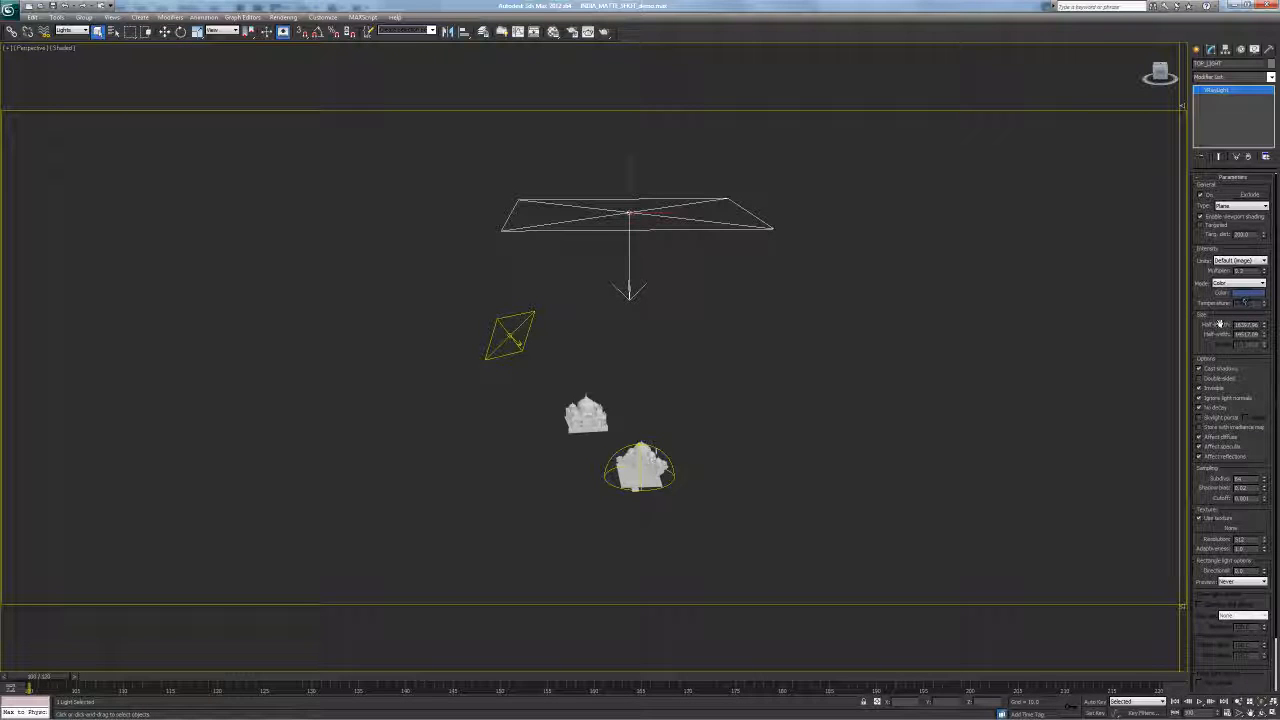
pyautogui.scroll(-2, 1230, 350)
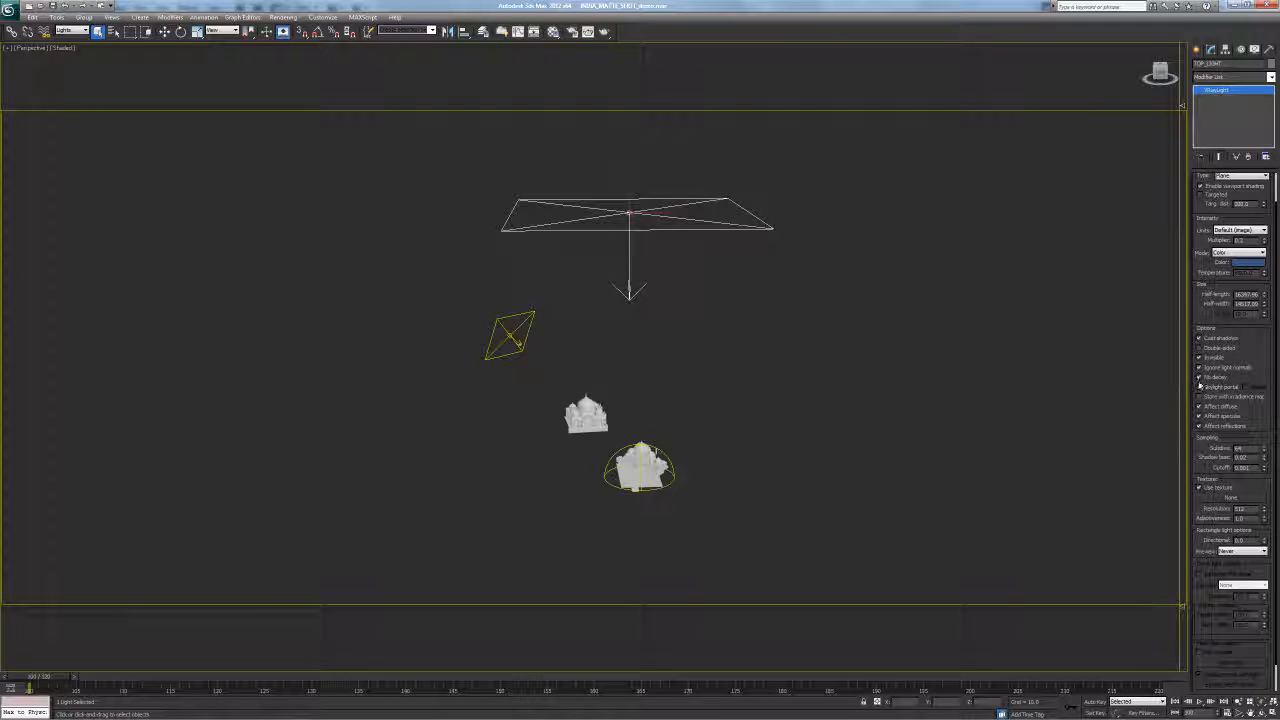
pyautogui.scroll(-2, 1246, 390)
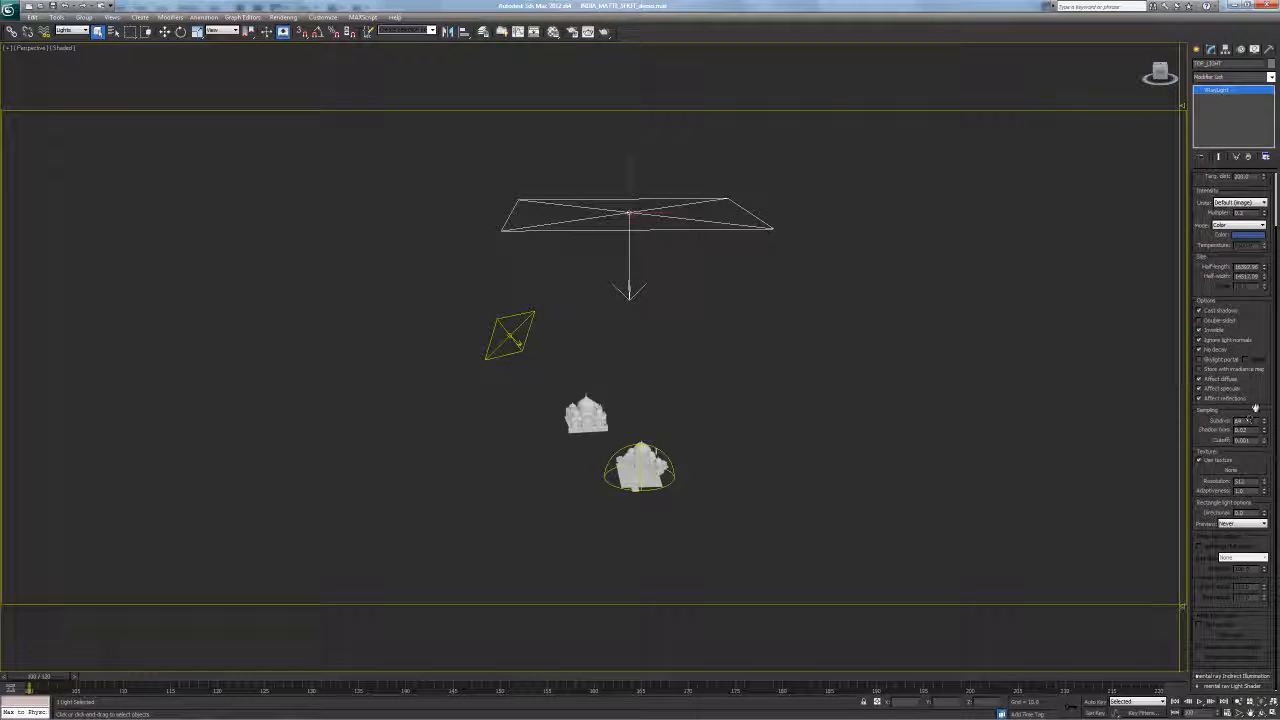
pyautogui.scroll(4, 1256, 408)
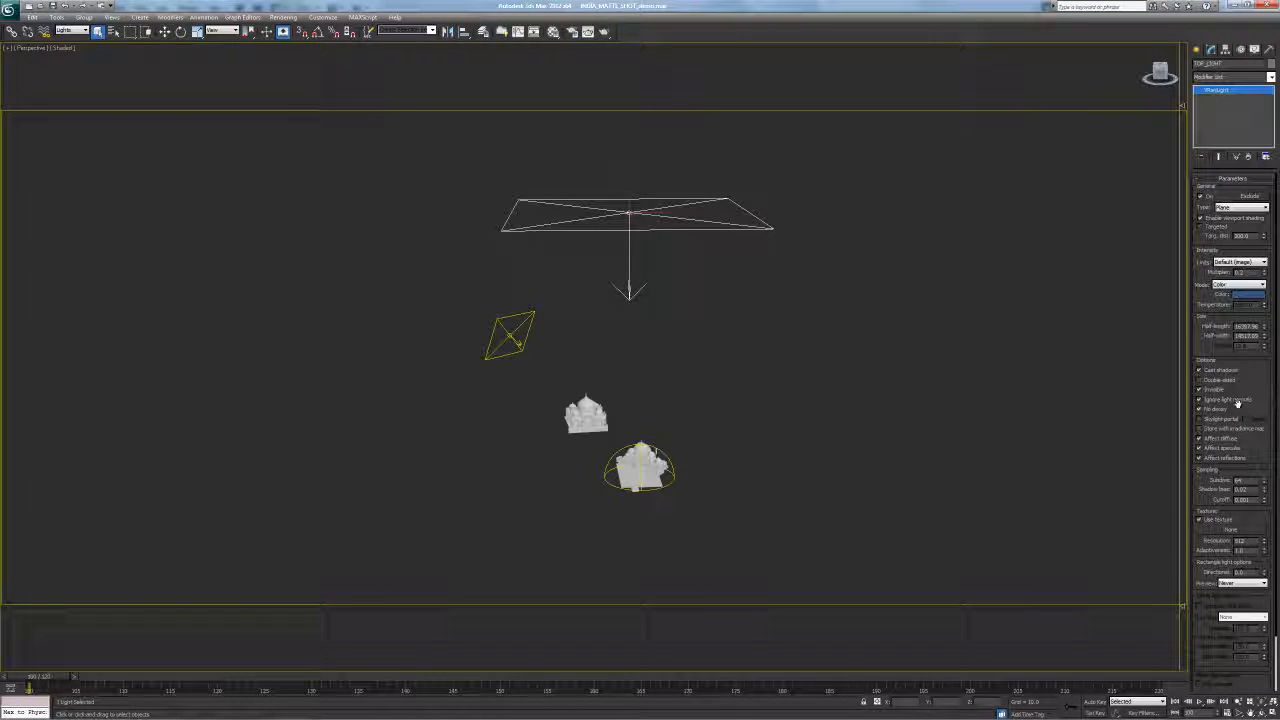
pyautogui.moveTo(1247, 481); pyautogui.dragTo(1218, 481)
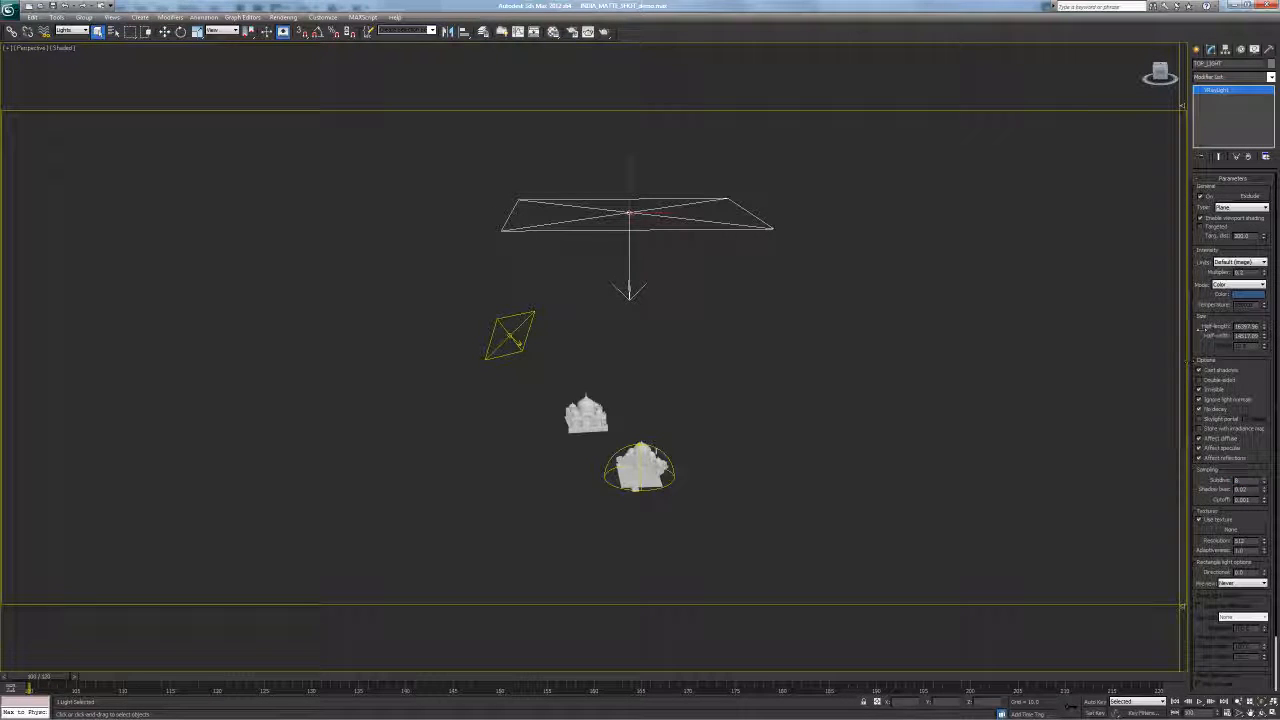
pyautogui.keyDown('alt'); pyautogui.moveTo(674, 305); pyautogui.dragTo(657, 351, button='middle'); pyautogui.keyUp('alt')
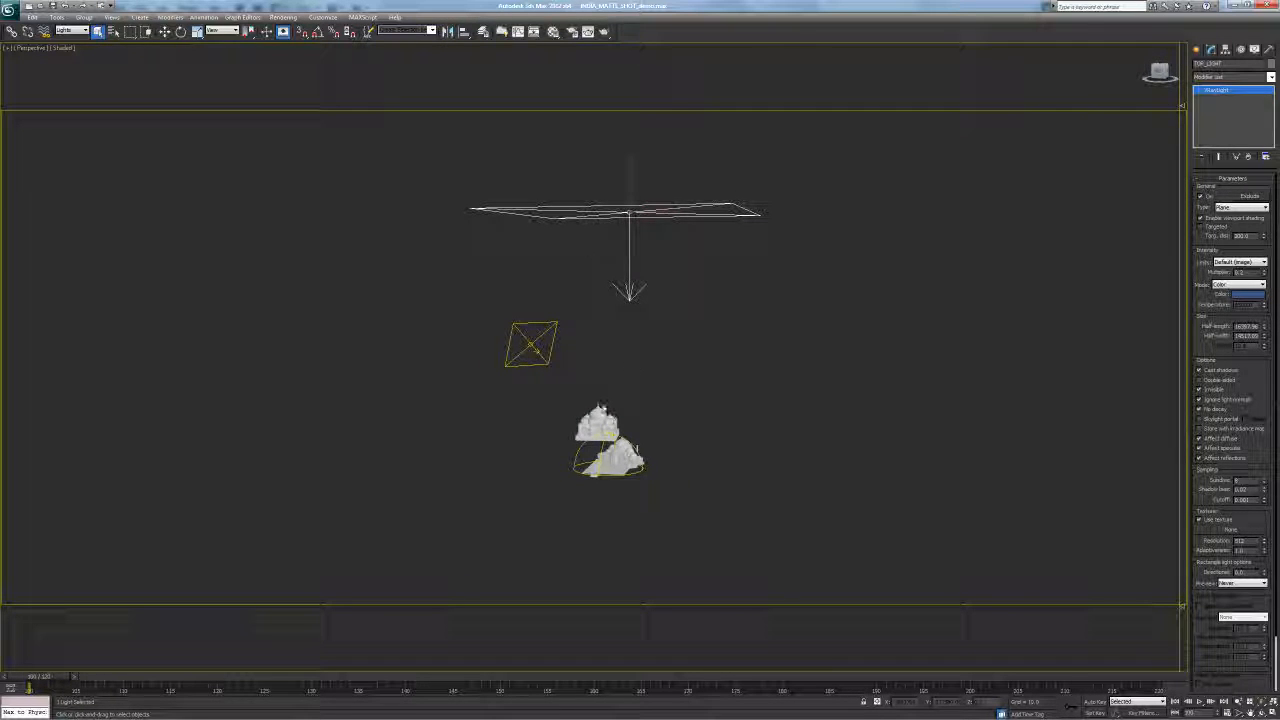
pyautogui.keyDown('ctrl'); pyautogui.keyDown('alt'); pyautogui.moveTo(669, 465); pyautogui.dragTo(612, 326, button='middle'); pyautogui.keyUp('alt'); pyautogui.keyUp('ctrl')
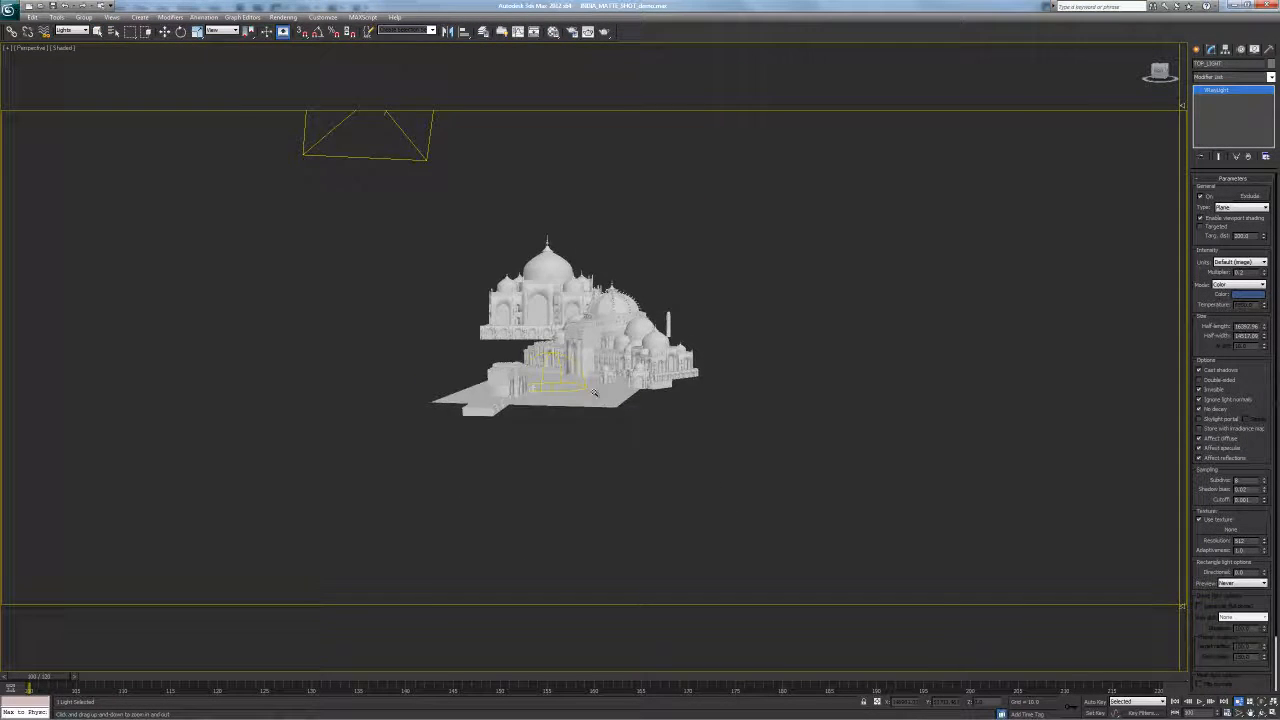
# Pan, orbit and zoom the Perspective view so the whole palace fits
pyautogui.scroll(2, 645, 350)
pyautogui.scroll(4, 687, 379)
pyautogui.moveTo(632, 344); pyautogui.dragTo(644, 380, button='middle')
pyautogui.press('q')
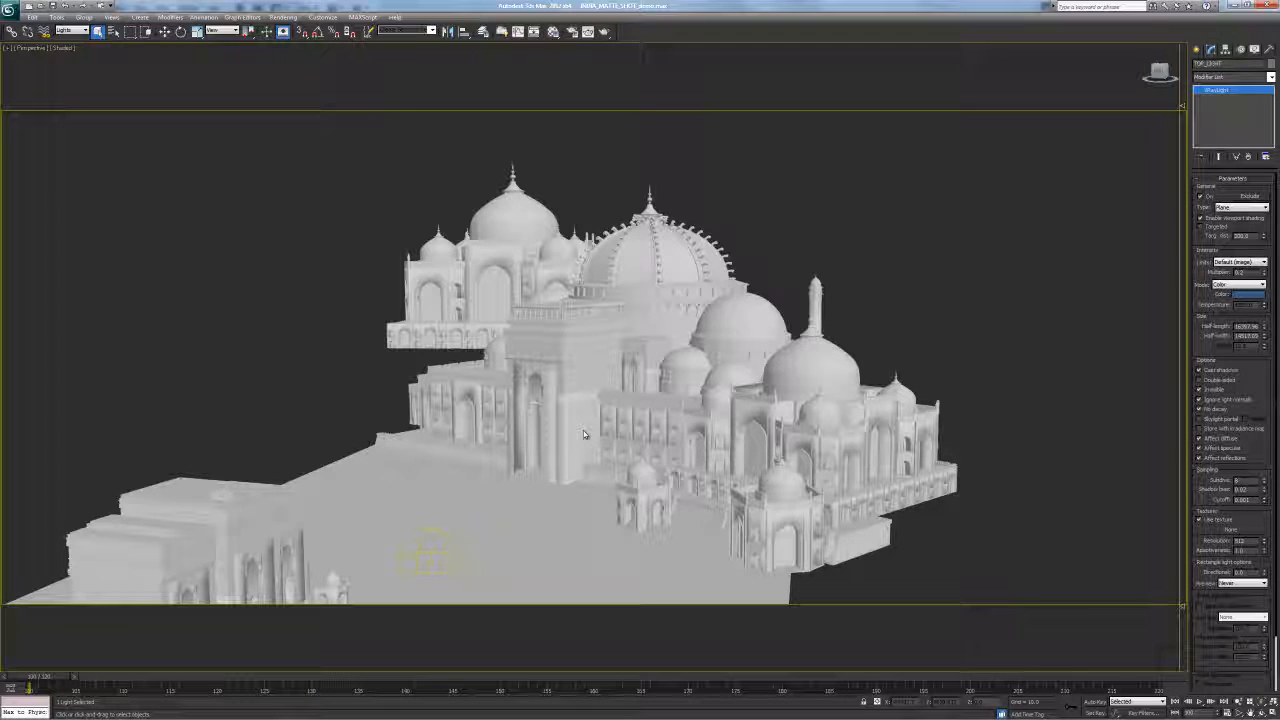
pyautogui.moveTo(836, 347); pyautogui.dragTo(873, 315, button='middle')
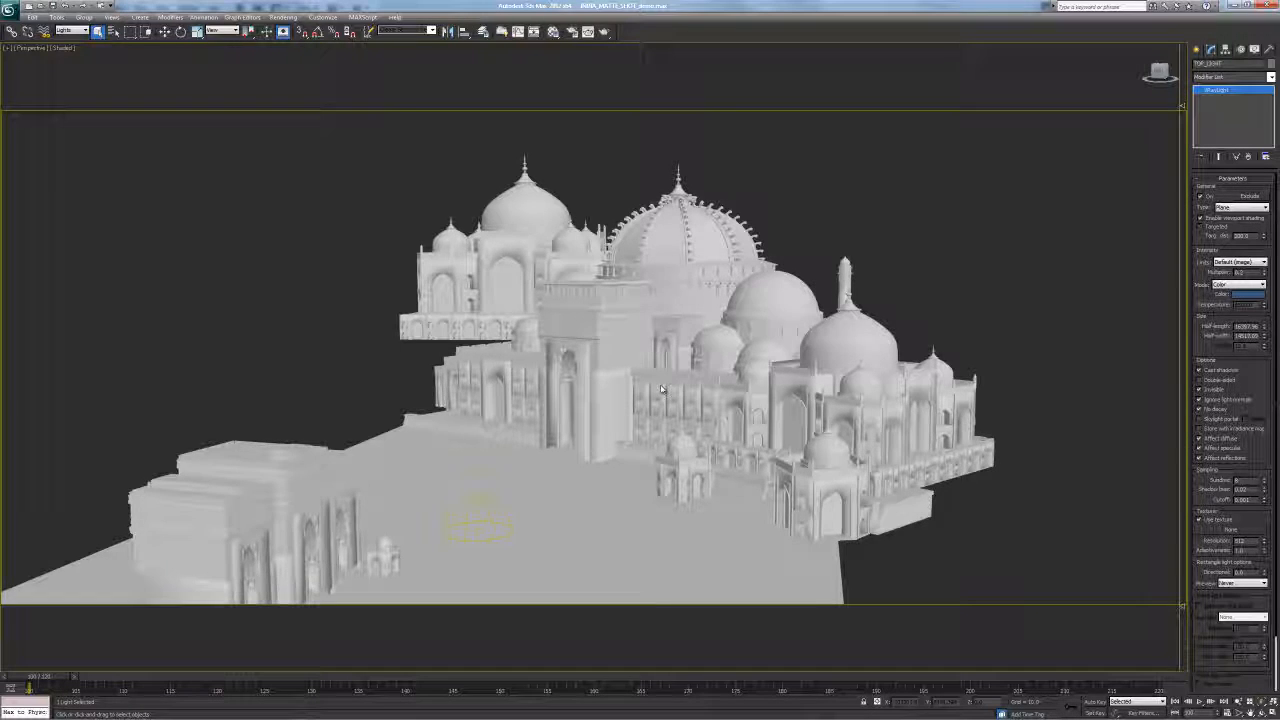
pyautogui.moveTo(646, 376); pyautogui.dragTo(702, 359, button='middle')
pyautogui.keyDown('alt'); pyautogui.moveTo(700, 421); pyautogui.dragTo(663, 417, button='middle'); pyautogui.keyUp('alt')
pyautogui.moveTo(574, 470); pyautogui.dragTo(576, 445, button='middle')
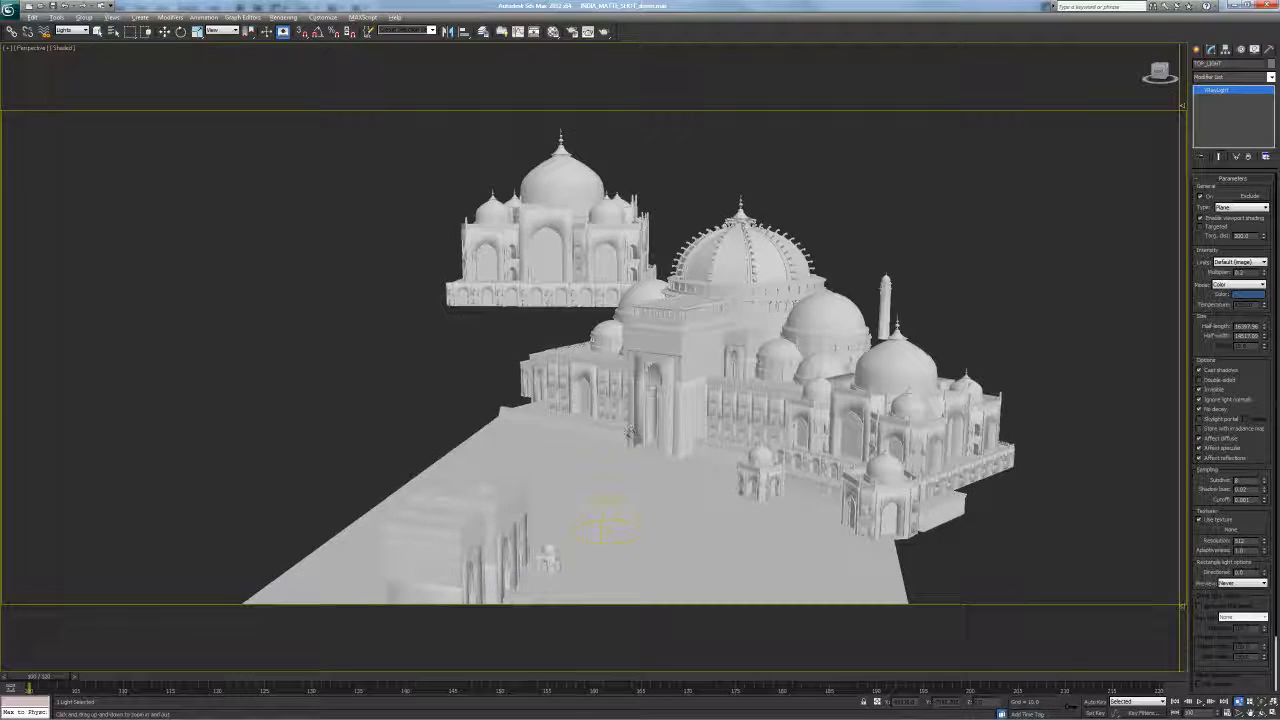
pyautogui.scroll(-3, 603, 443)
pyautogui.scroll(-5, 610, 448)
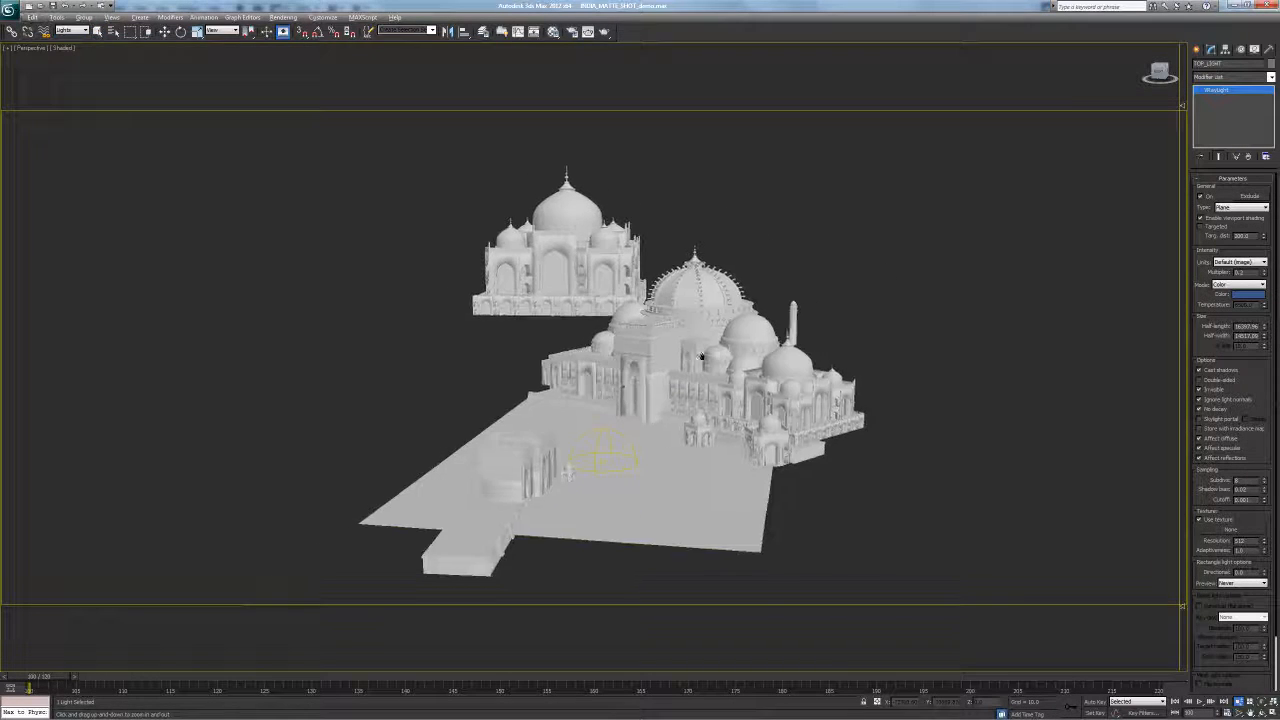
pyautogui.scroll(-2, 732, 343)
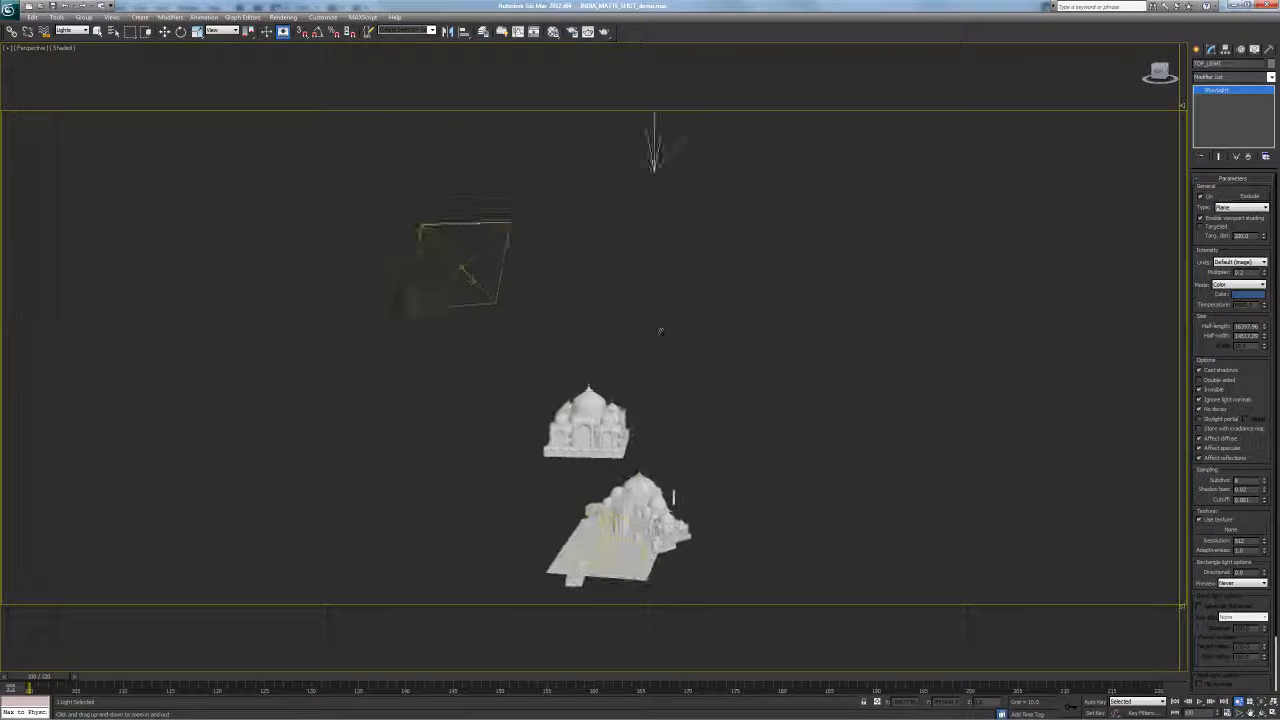
pyautogui.scroll(-4, 686, 244)
# Centre the two temple buildings, view them through Camera001, then switch to Photoshop
pyautogui.keyDown('alt'); pyautogui.moveTo(686, 244); pyautogui.dragTo(559, 421, button='middle'); pyautogui.keyUp('alt')
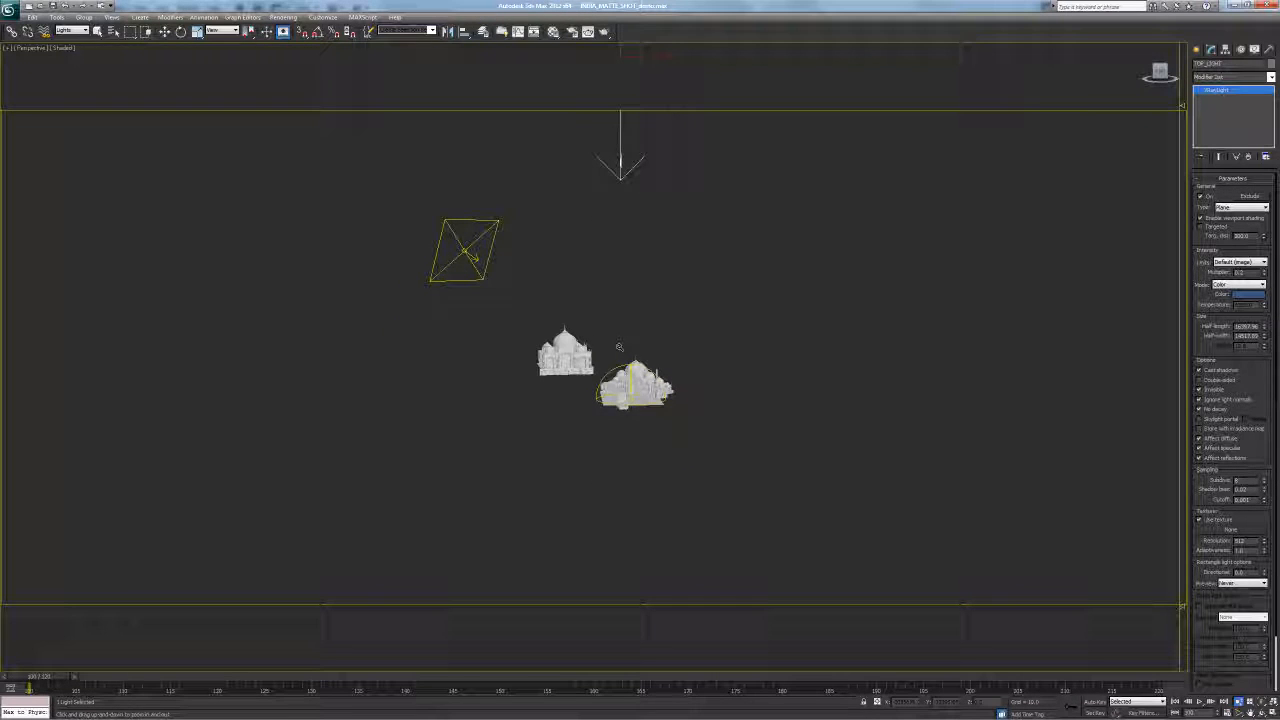
pyautogui.scroll(5, 588, 408)
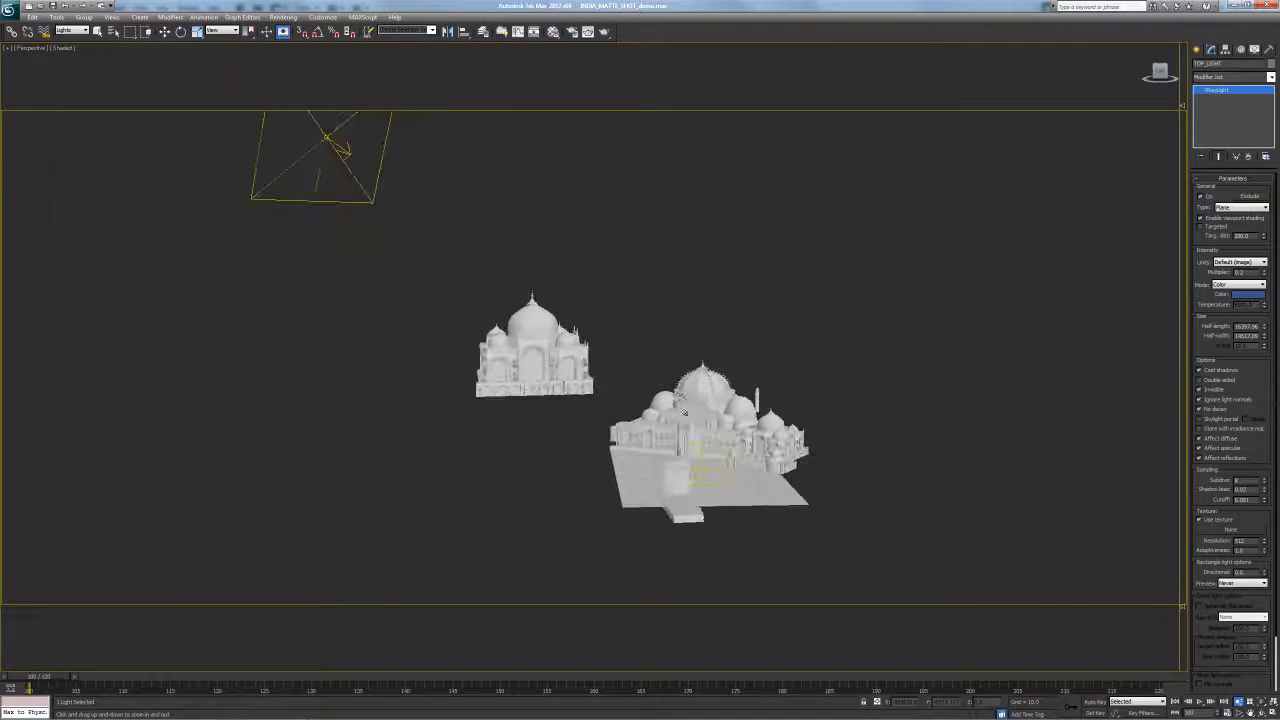
pyautogui.moveTo(659, 380); pyautogui.dragTo(621, 352, button='middle')
pyautogui.scroll(3, 680, 385)
pyautogui.moveTo(702, 388); pyautogui.dragTo(660, 374, button='middle')
pyautogui.scroll(-1, 695, 379)
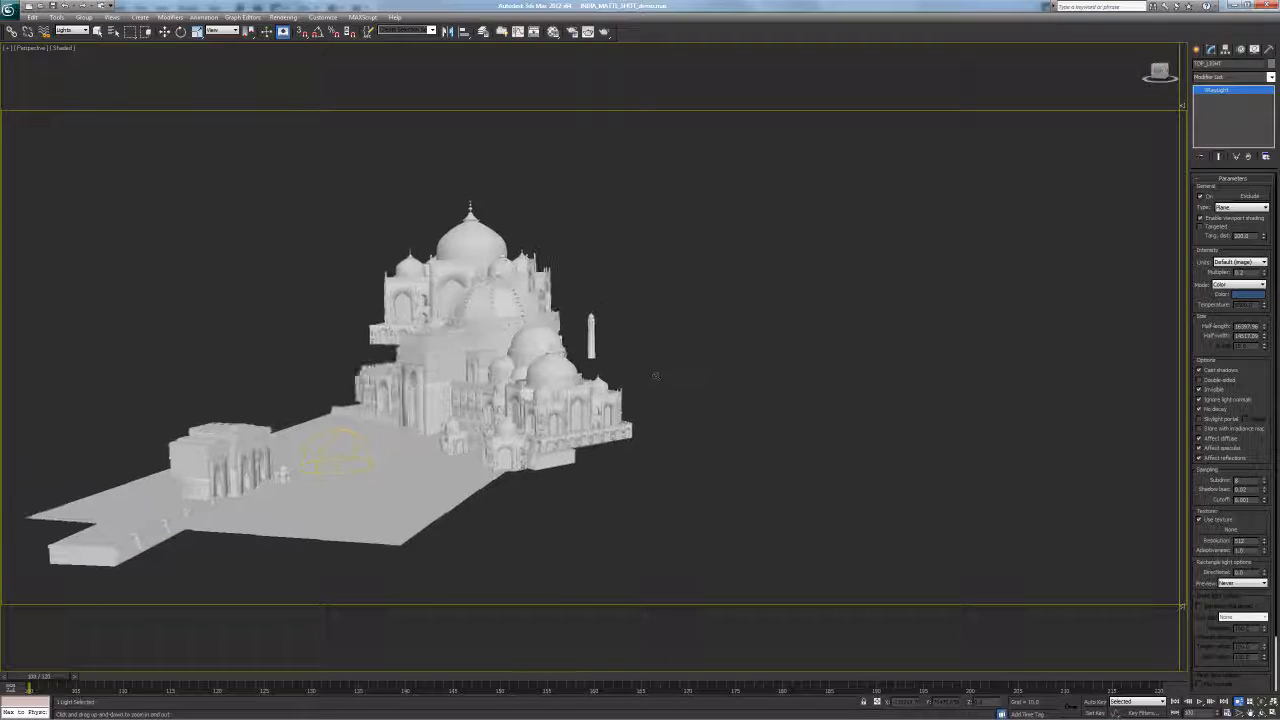
pyautogui.press('c')
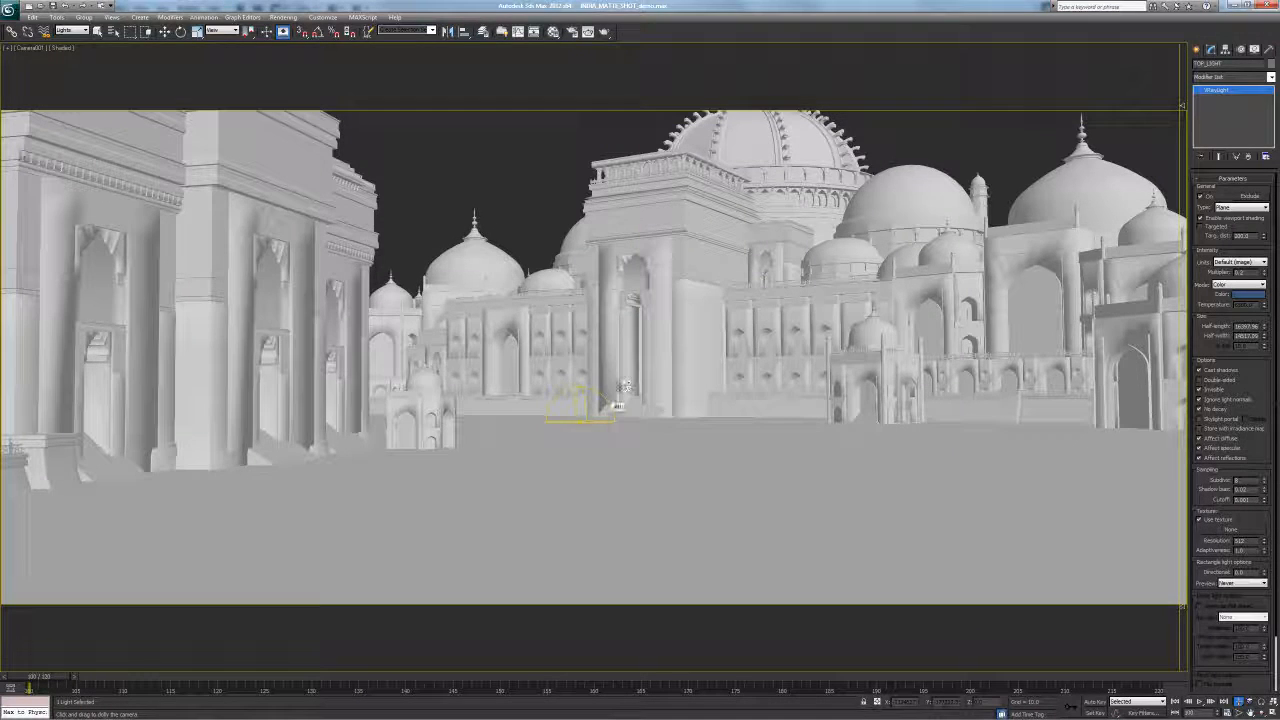
pyautogui.hotkey('alt', 'Tab')
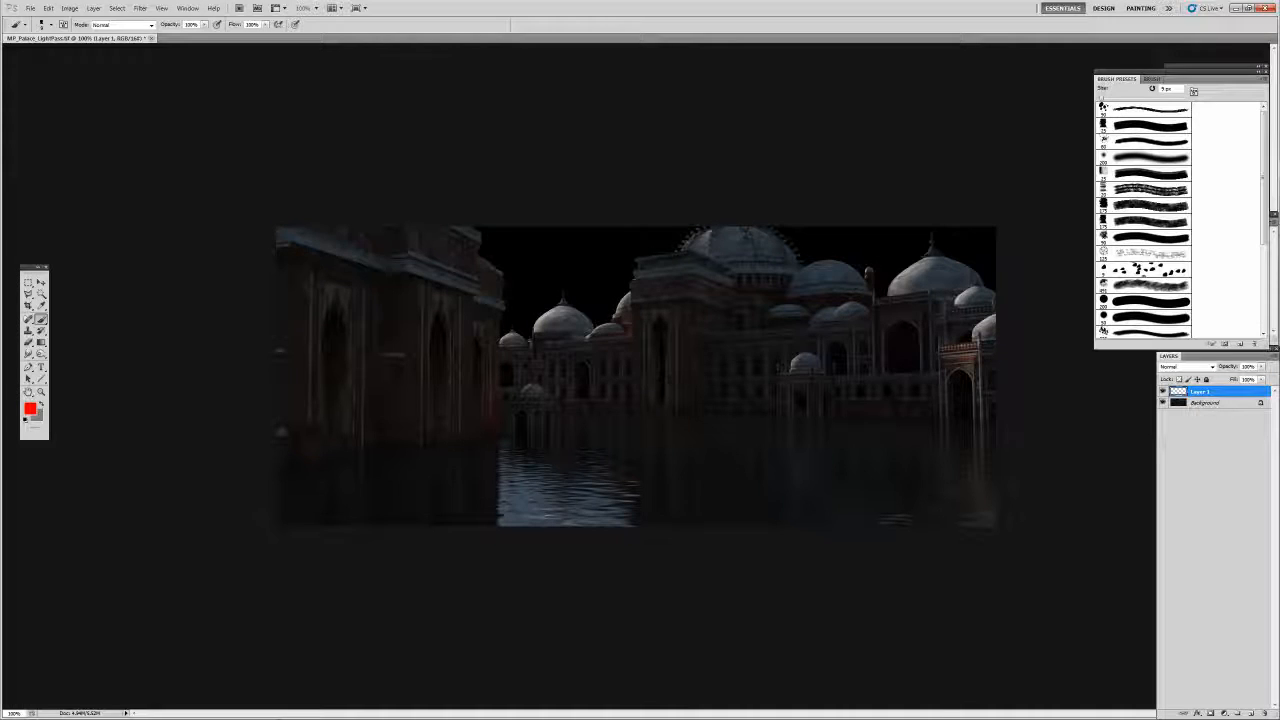
# Zoom in on the palace render and bring the History panel into view
pyautogui.keyDown('ctrl'); pyautogui.click(800, 331); pyautogui.keyUp('ctrl')
pyautogui.keyDown('ctrl'); pyautogui.click(804, 338); pyautogui.keyUp('ctrl')
pyautogui.keyDown('ctrl'); pyautogui.click(807, 342); pyautogui.keyUp('ctrl')
pyautogui.keyDown('ctrl'); pyautogui.click(807, 342); pyautogui.keyUp('ctrl')
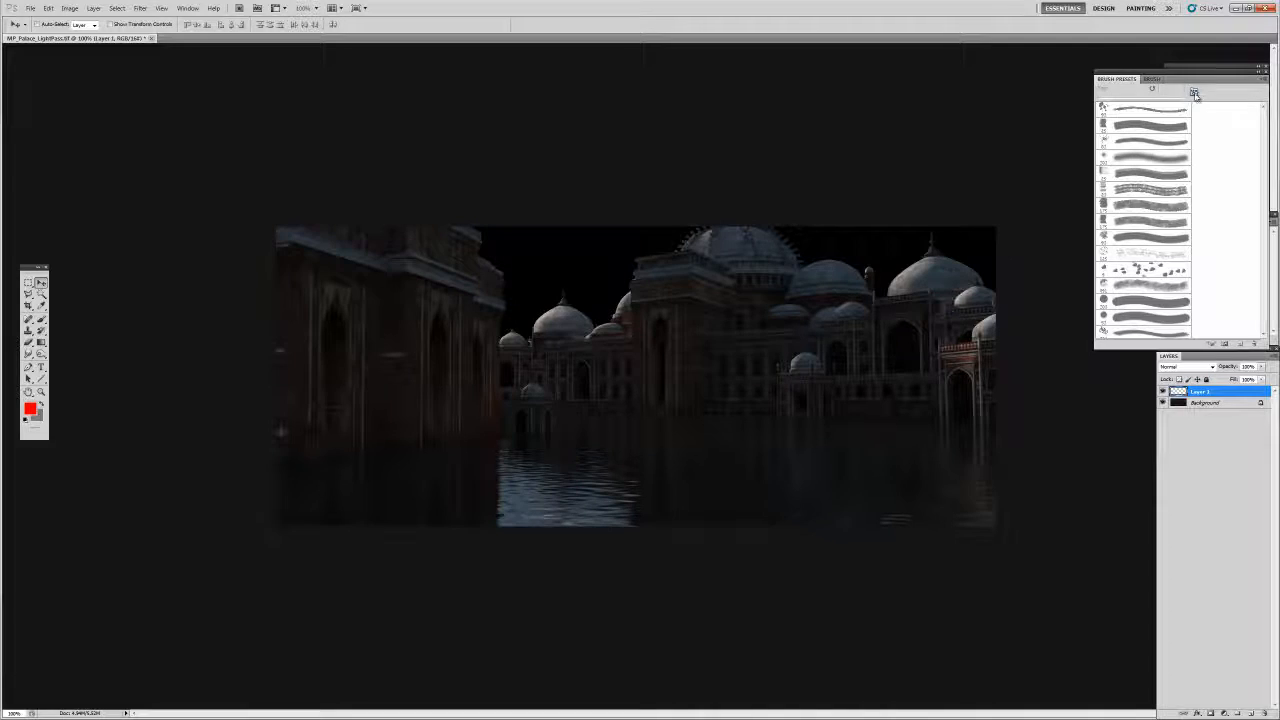
pyautogui.moveTo(1193, 88); pyautogui.dragTo(1133, 85)
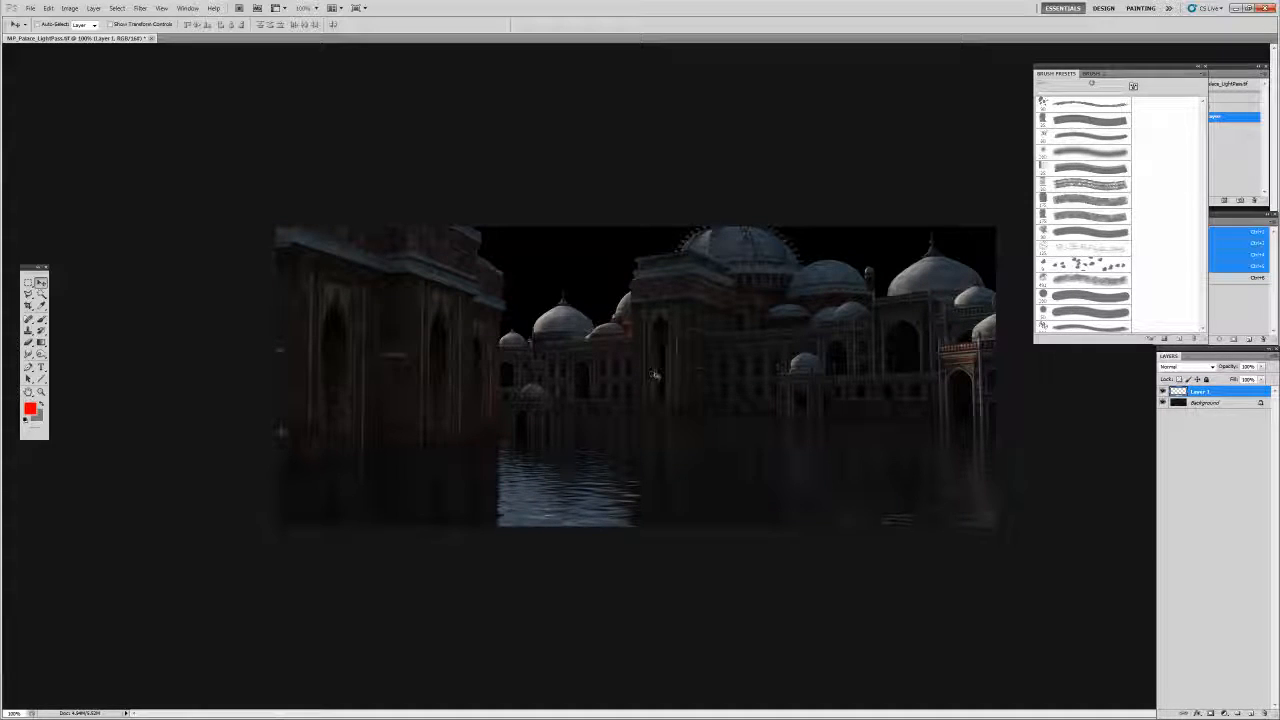
# Paint red annotation marks on the domes and central building front on Layer 1
pyautogui.press('b')
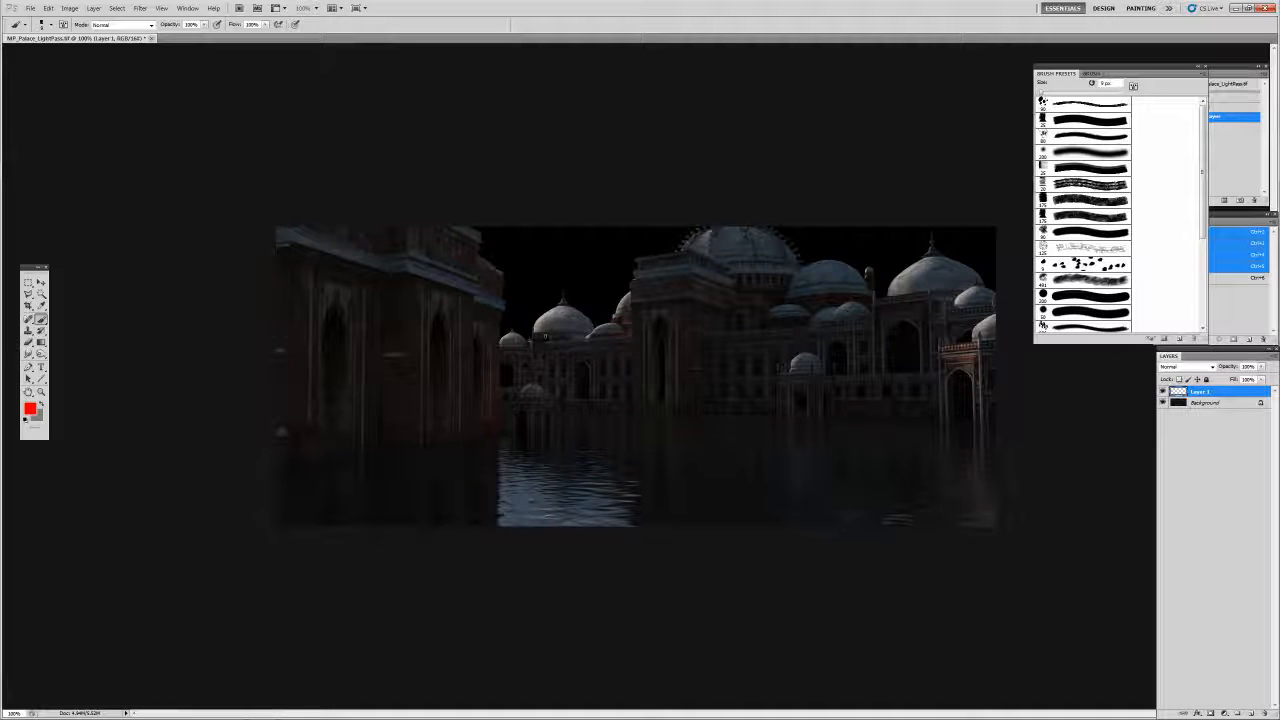
pyautogui.moveTo(550, 308); pyautogui.dragTo(535, 330)
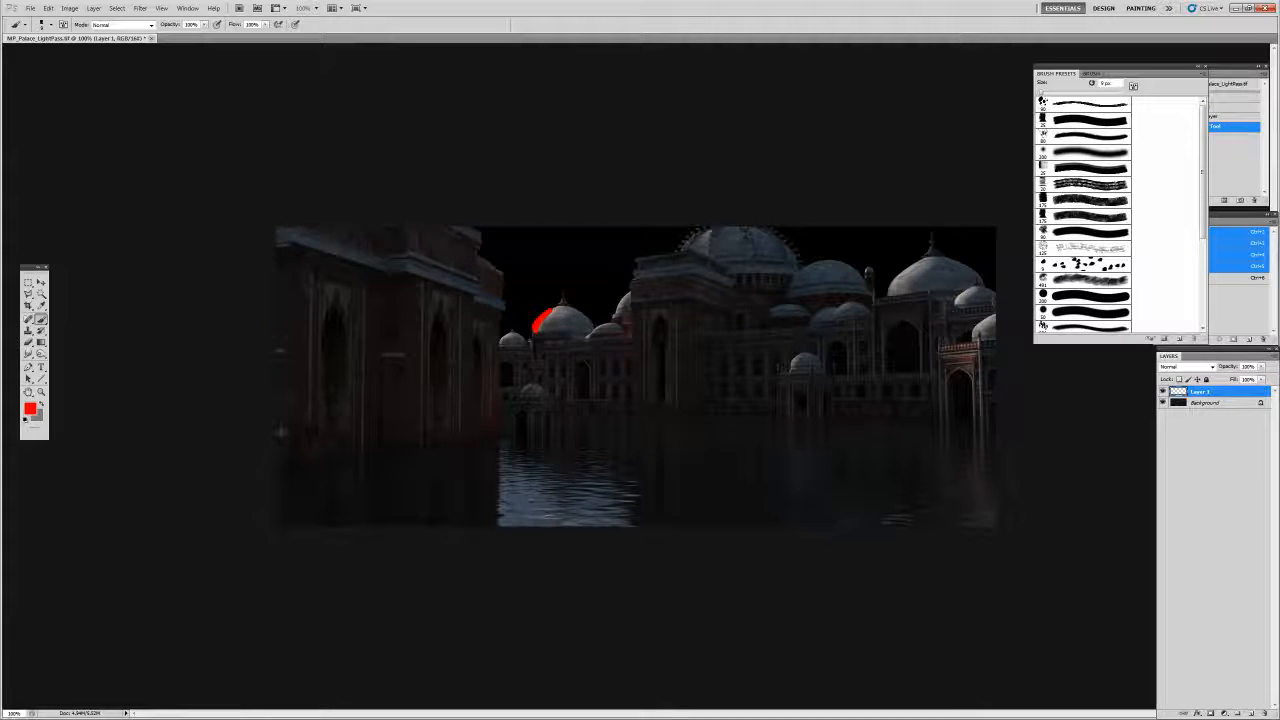
pyautogui.moveTo(692, 328)
pyautogui.mouseDown()
pyautogui.moveTo(748, 338)
pyautogui.moveTo(655, 346)
pyautogui.mouseUp()
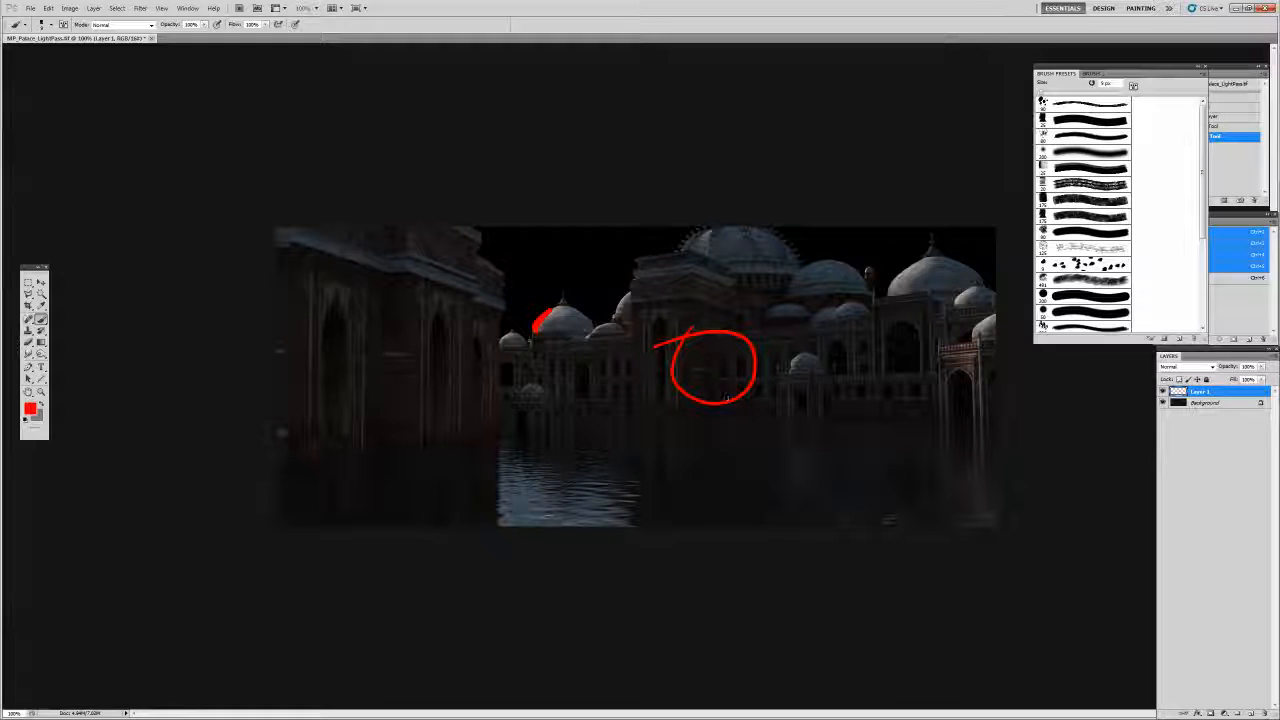
pyautogui.moveTo(782, 250)
pyautogui.mouseDown()
pyautogui.moveTo(782, 288)
pyautogui.moveTo(790, 278)
pyautogui.moveTo(815, 317)
pyautogui.moveTo(790, 327)
pyautogui.mouseUp()
pyautogui.moveTo(822, 264); pyautogui.dragTo(812, 290)
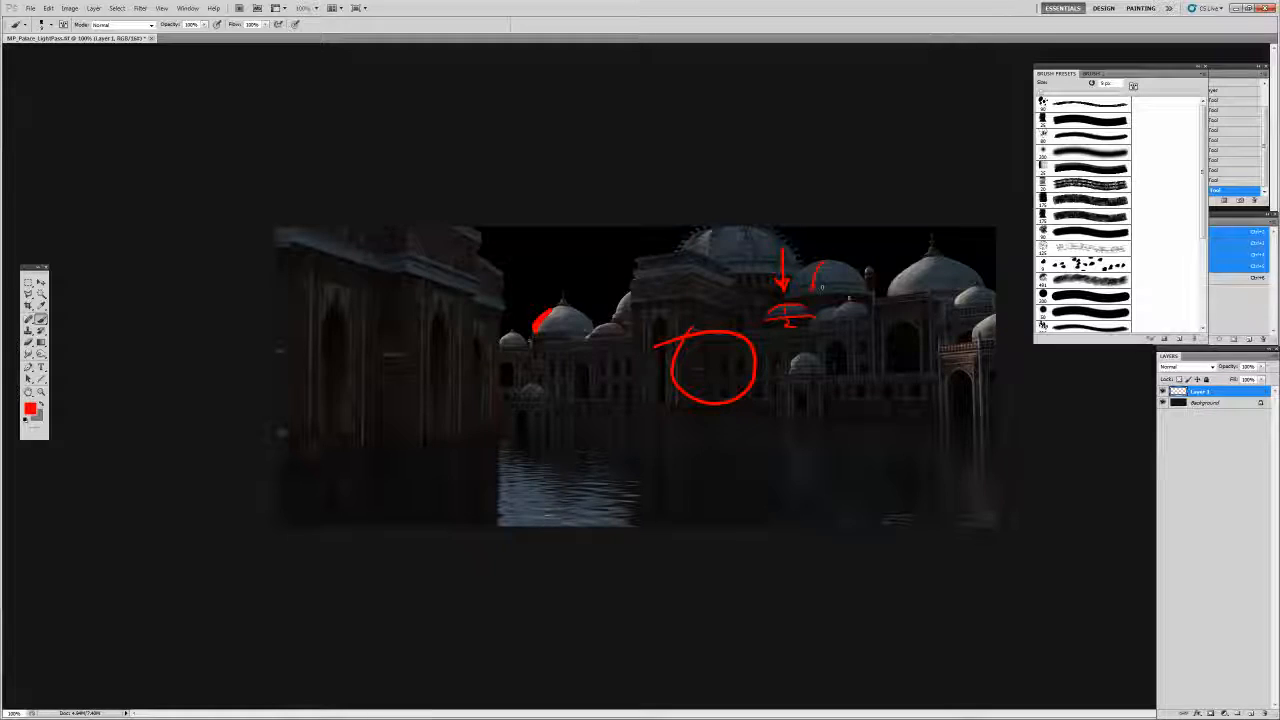
pyautogui.moveTo(848, 305)
pyautogui.mouseDown()
pyautogui.moveTo(838, 309)
pyautogui.moveTo(855, 316)
pyautogui.mouseUp()
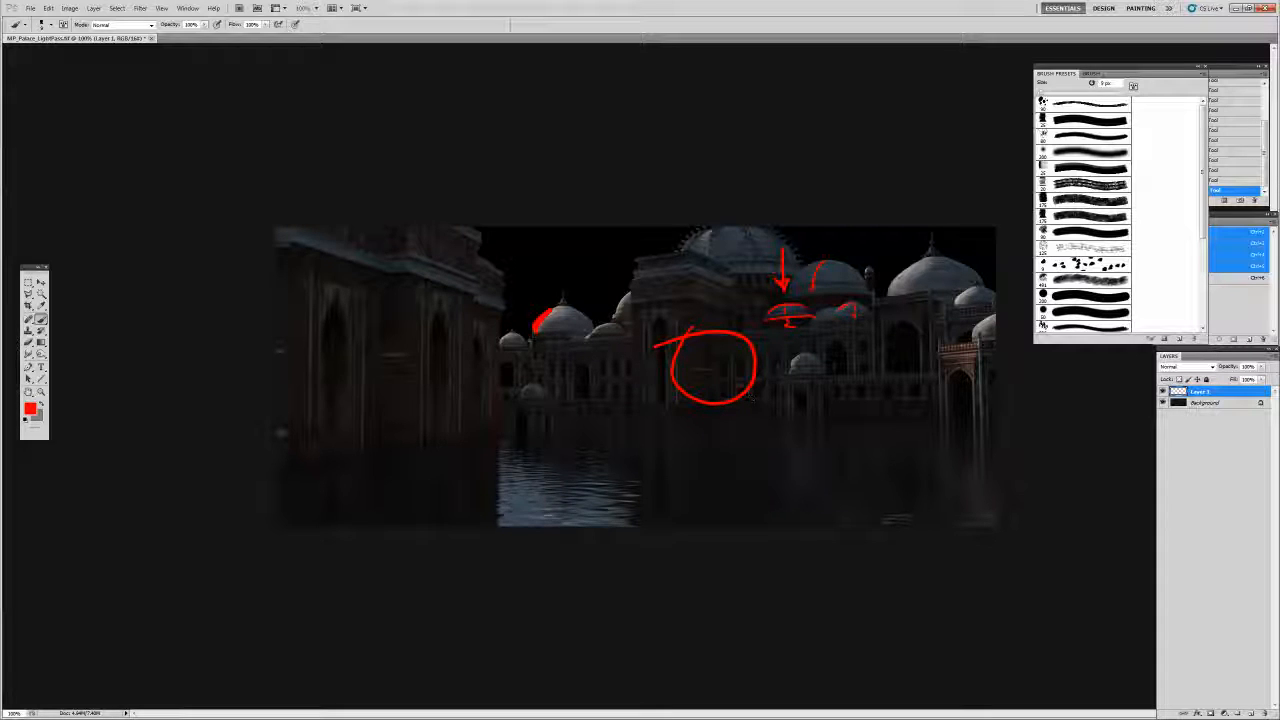
# Clear Layer 1, then paint a red arrow pointing at the small dome
pyautogui.hotkey('ctrl', 'a')
pyautogui.press('Delete')
pyautogui.hotkey('ctrl', 'd')
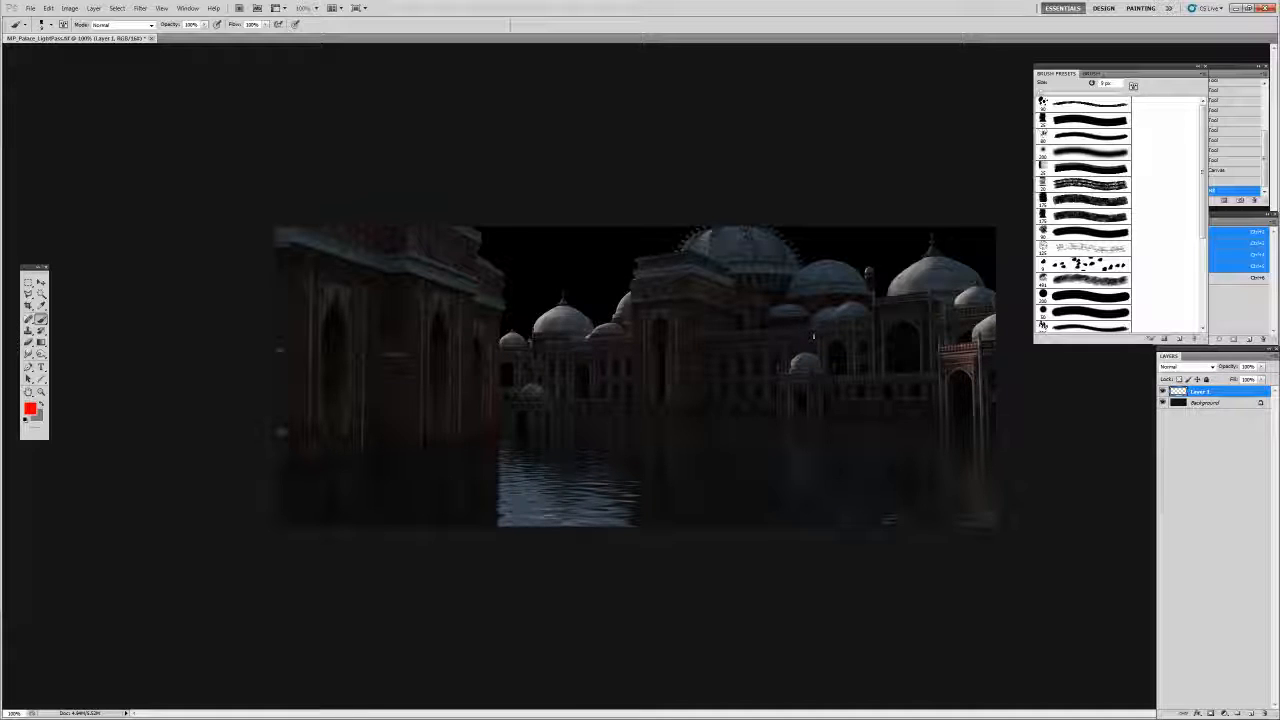
pyautogui.moveTo(536, 330); pyautogui.dragTo(556, 312)
pyautogui.hotkey('ctrl', 'z')
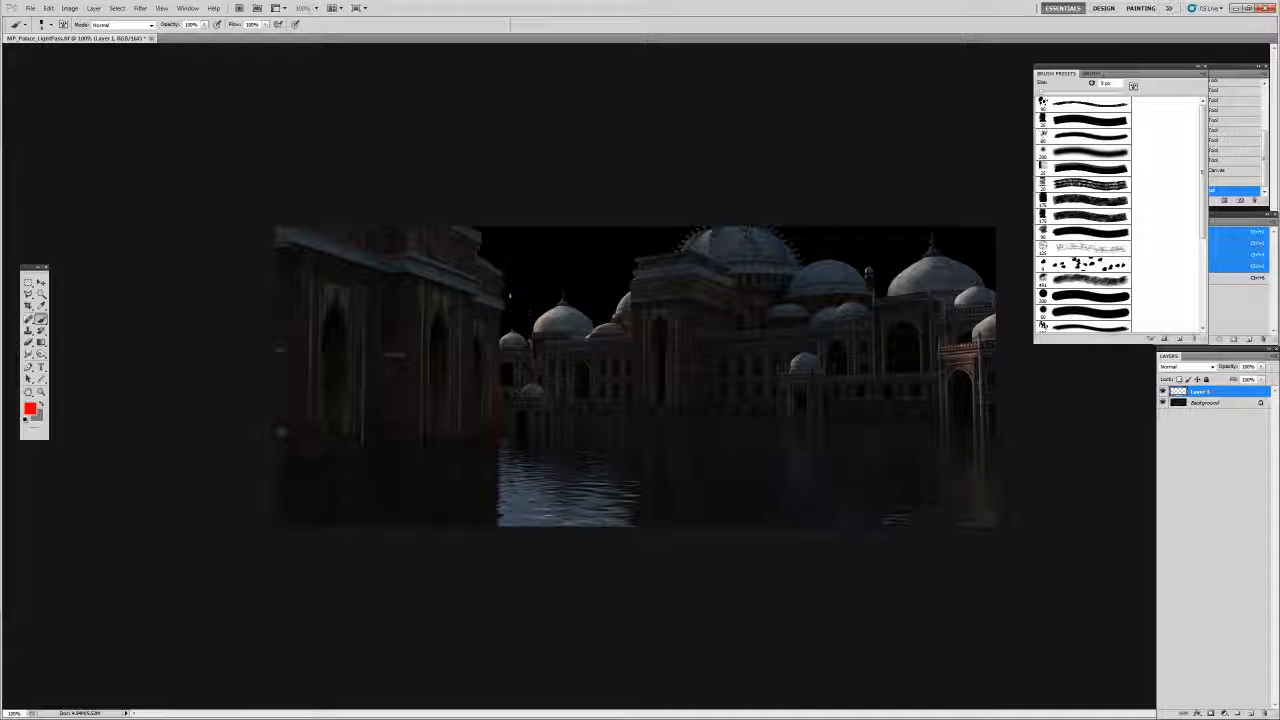
pyautogui.moveTo(480, 231); pyautogui.dragTo(525, 269)
pyautogui.moveTo(512, 271); pyautogui.dragTo(513, 271)
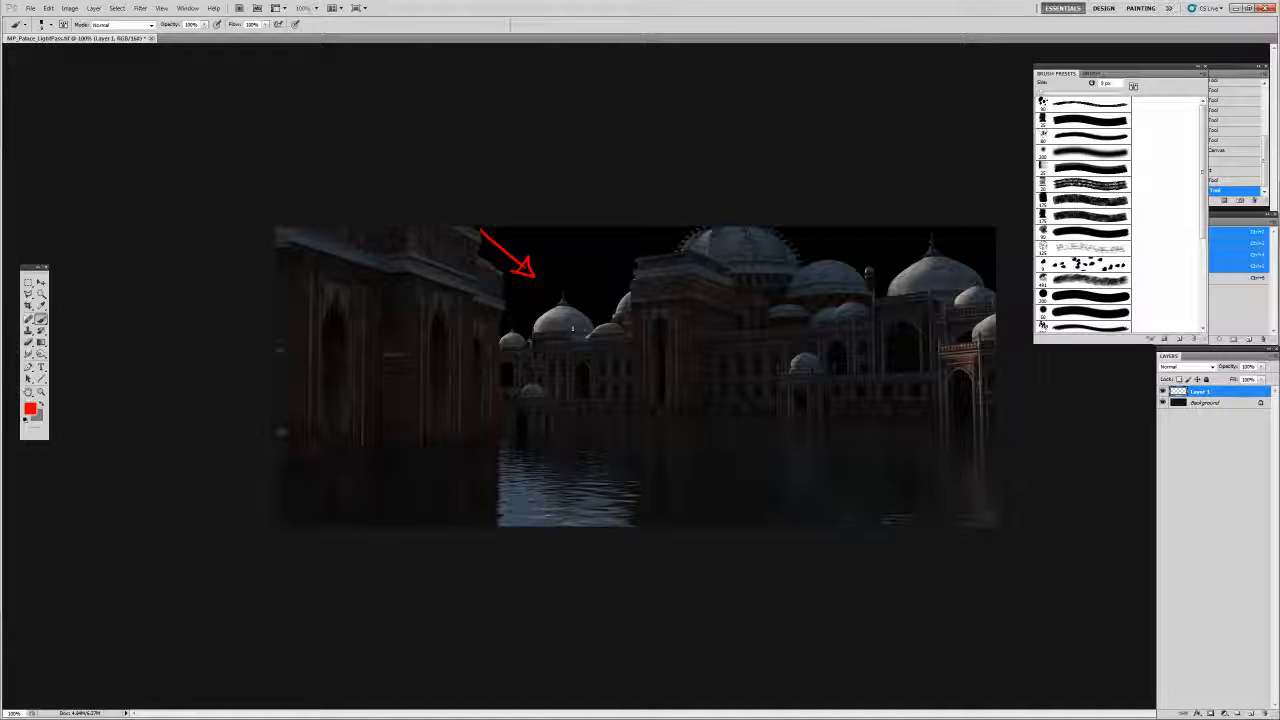
# Shrink the brush to 4 px, dab tiny red marks, then clear Layer 1 again
pyautogui.press('[')
pyautogui.press('[')
pyautogui.press('[')
pyautogui.press('[')
pyautogui.press('[')
pyautogui.moveTo(527, 386); pyautogui.dragTo(523, 391)
pyautogui.hotkey('ctrl', 'alt', 'z')
pyautogui.hotkey('ctrl', 'alt', 'z')
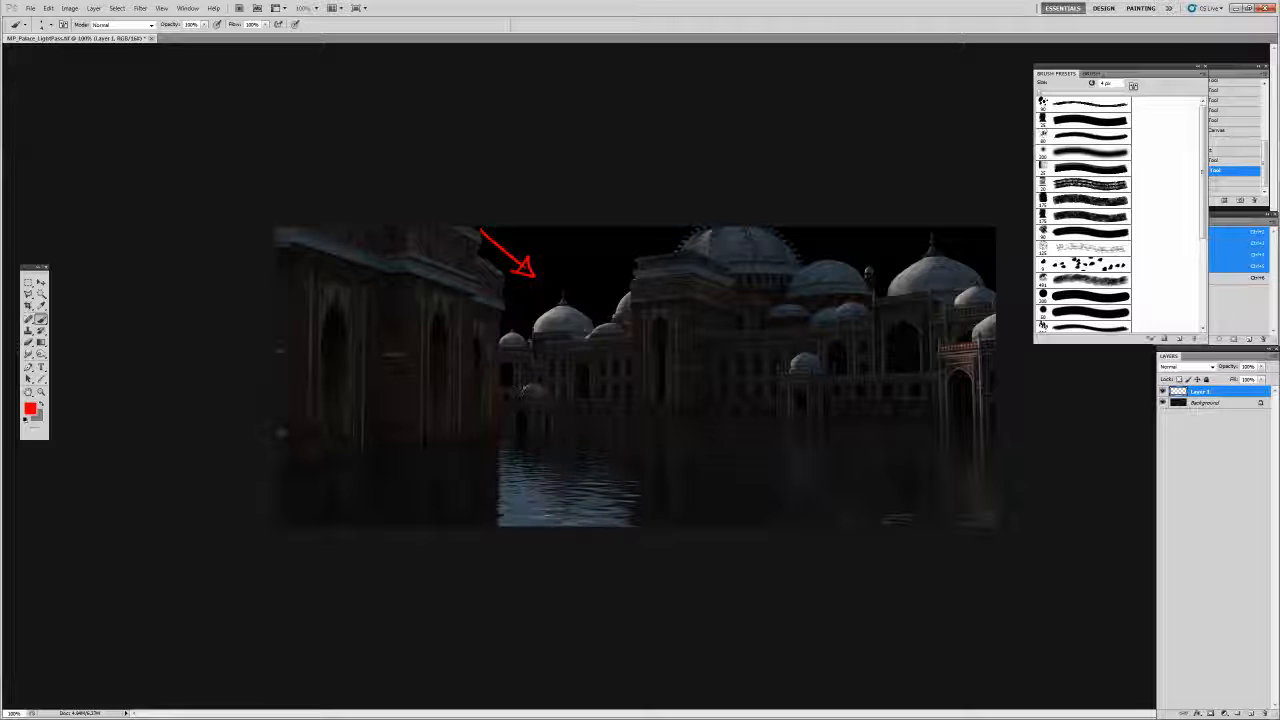
pyautogui.click(524, 388)
pyautogui.click(577, 396)
pyautogui.click(630, 404)
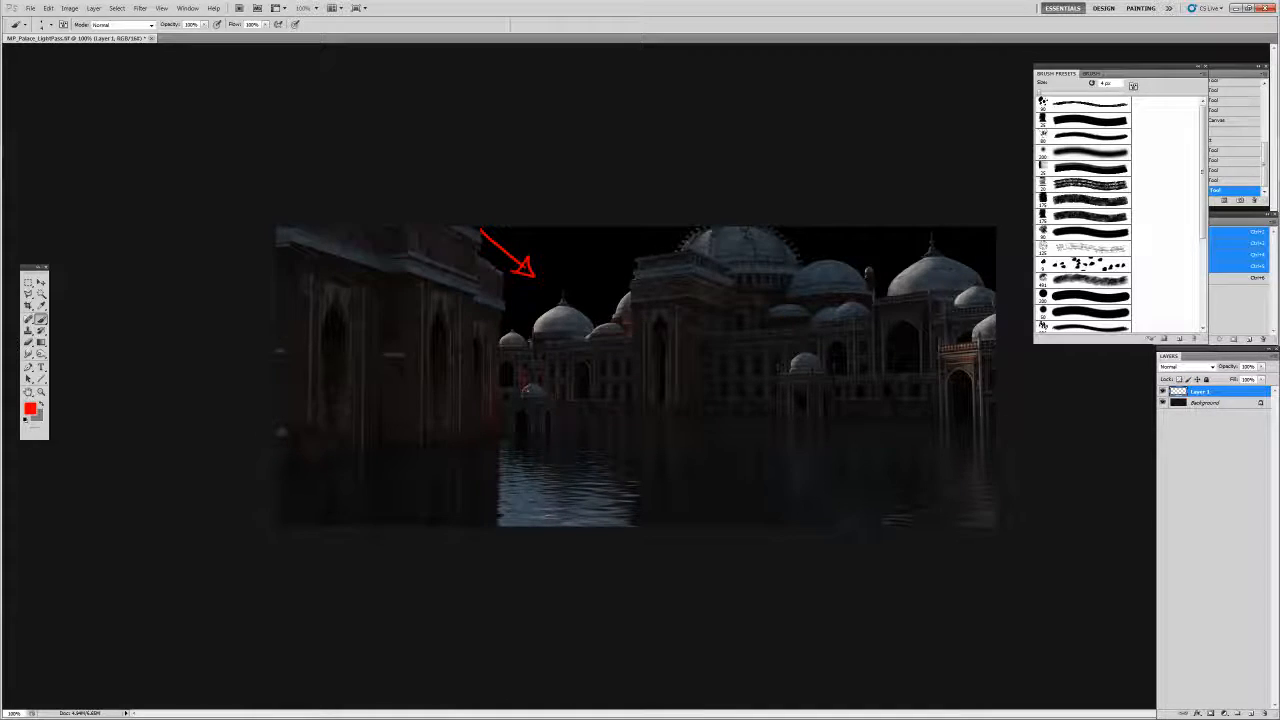
pyautogui.hotkey('ctrl', 'a')
pyautogui.press('Delete')
pyautogui.hotkey('ctrl', 'd')
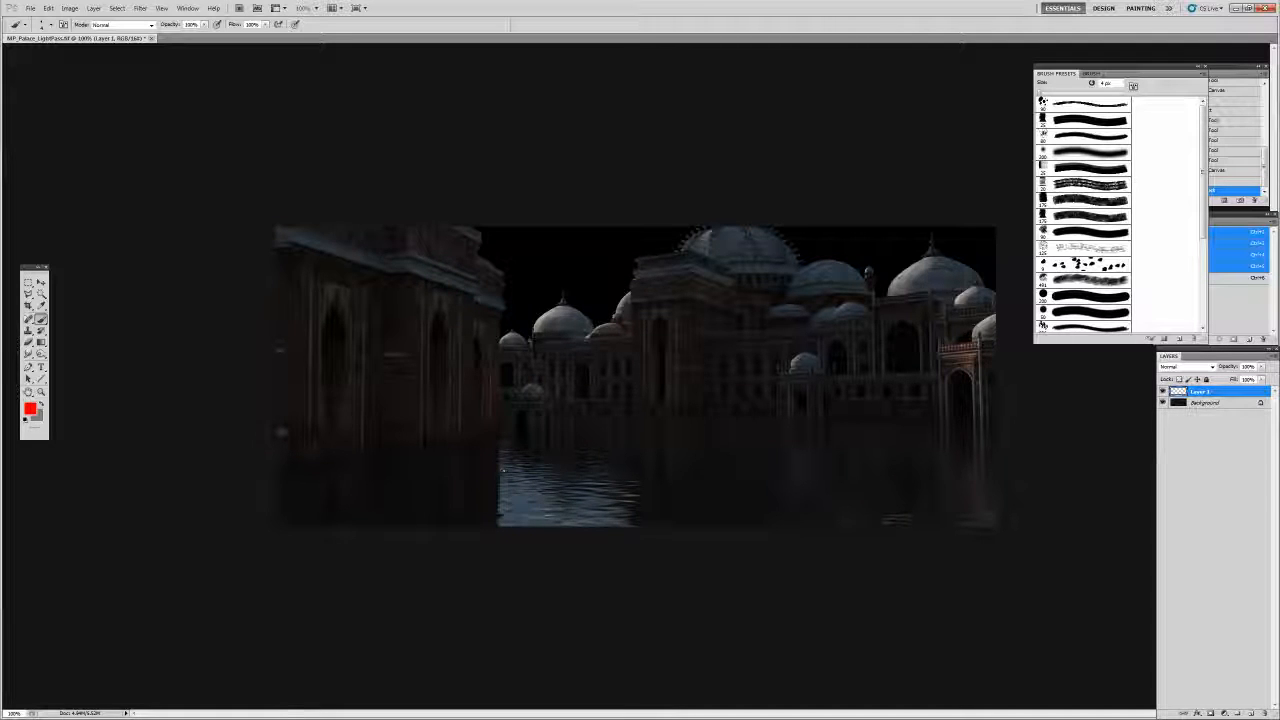
pyautogui.moveTo(560, 508)
pyautogui.mouseDown()
pyautogui.moveTo(576, 422)
pyautogui.moveTo(568, 438)
pyautogui.moveTo(592, 430)
pyautogui.mouseUp()
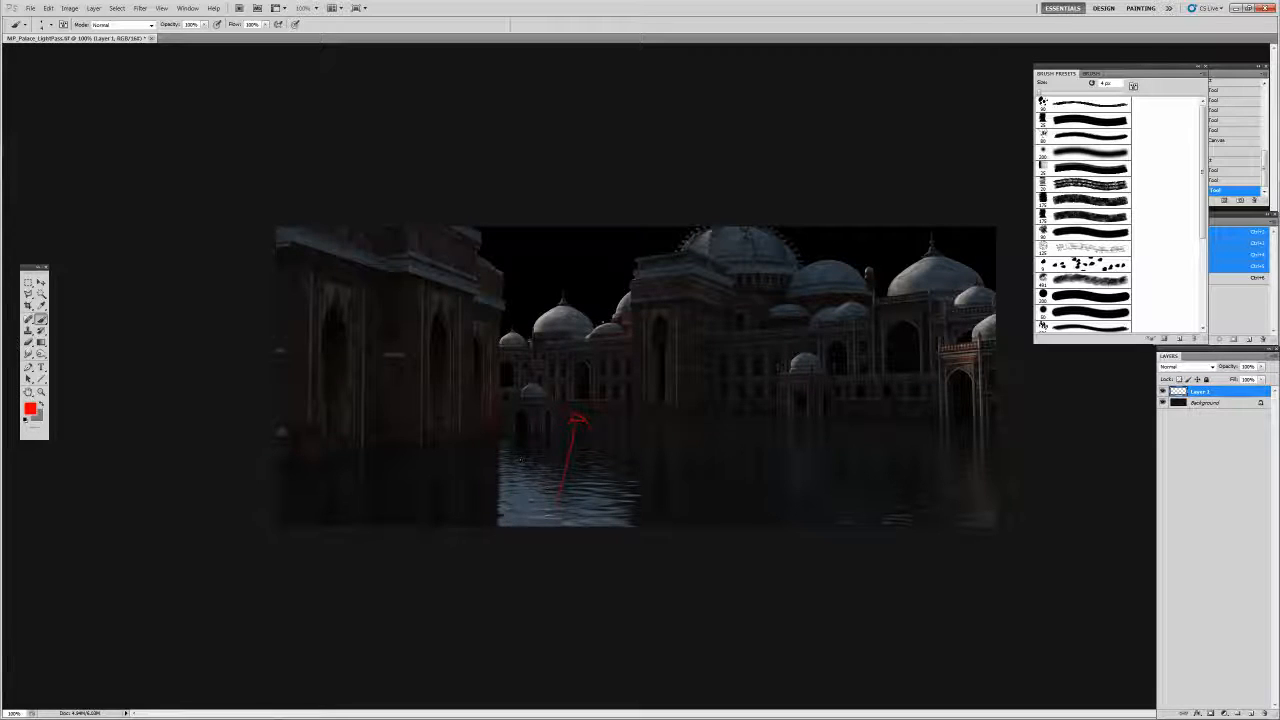
pyautogui.moveTo(516, 492); pyautogui.dragTo(607, 383)
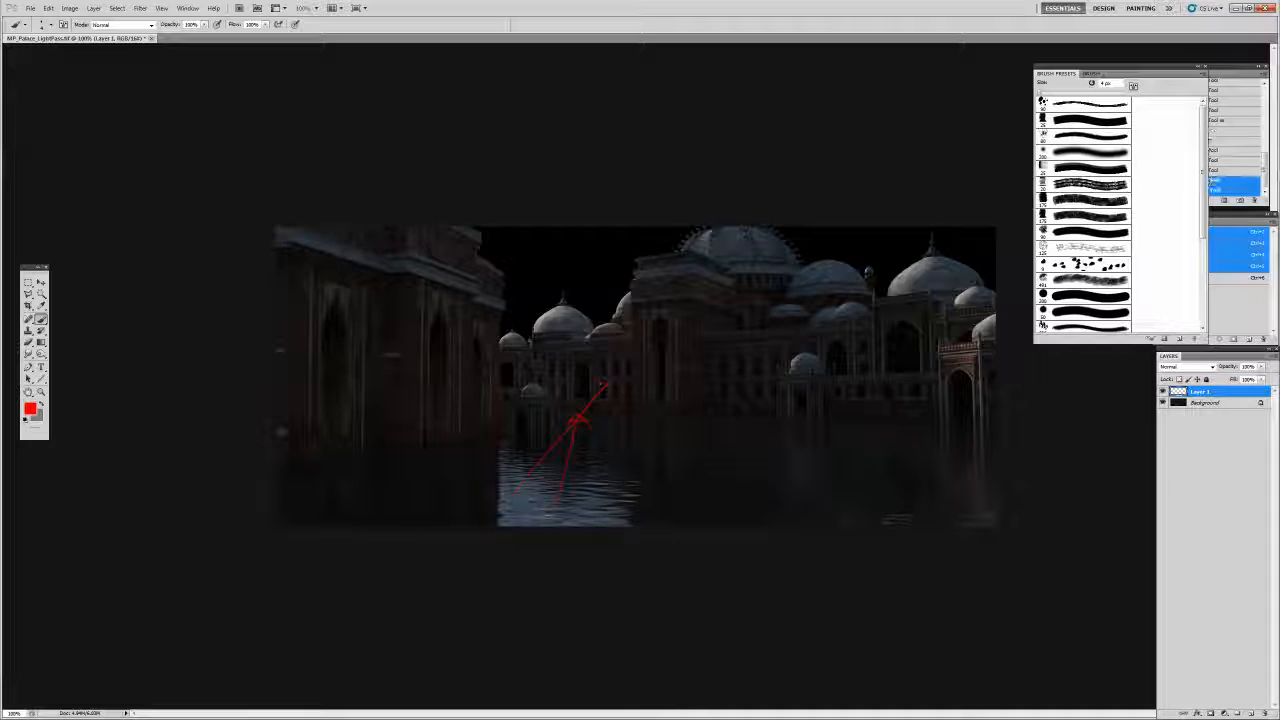
pyautogui.hotkey('ctrl', 'alt', 'z')
pyautogui.hotkey('ctrl', 'alt', 'z')
pyautogui.hotkey('ctrl', 'alt', 'z')
pyautogui.hotkey('ctrl', 'alt', 'z')
pyautogui.hotkey('ctrl', 'alt', 'z')
pyautogui.hotkey('ctrl', 'alt', 'z')
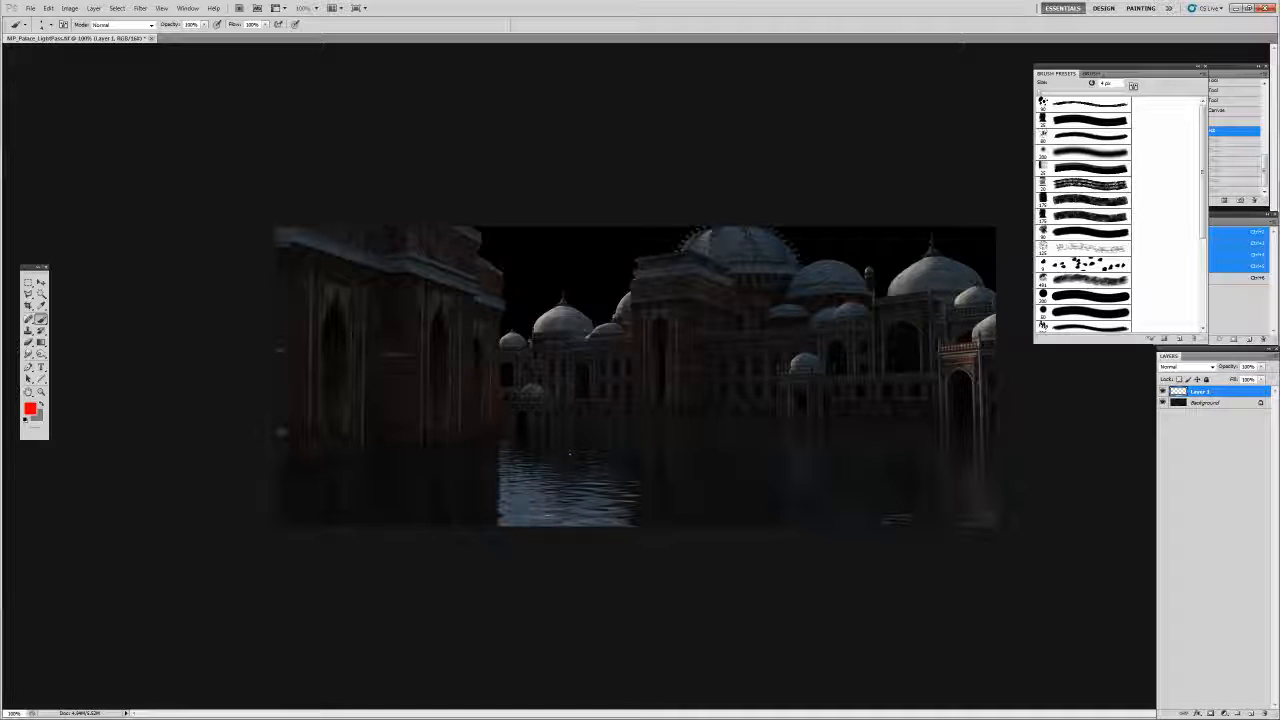
pyautogui.moveTo(511, 415); pyautogui.dragTo(513, 432)
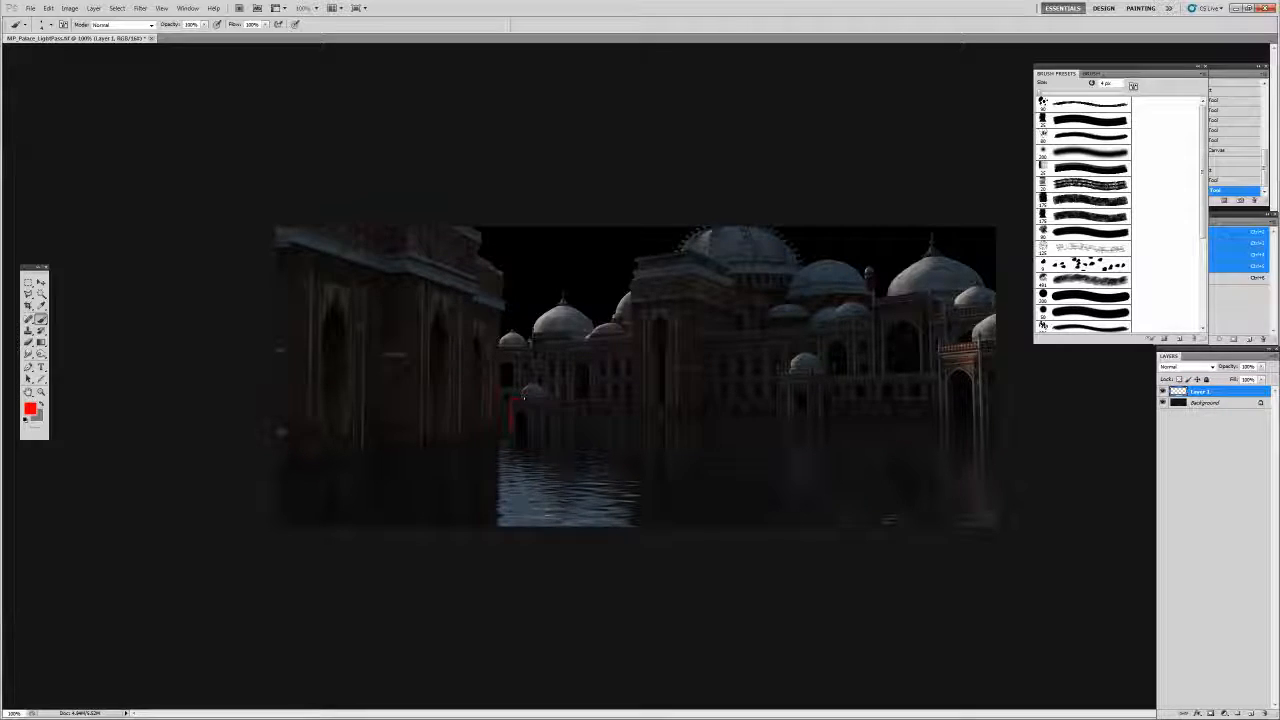
pyautogui.hotkey('ctrl', 'alt', 'z')
pyautogui.hotkey('ctrl', 'alt', 'z')
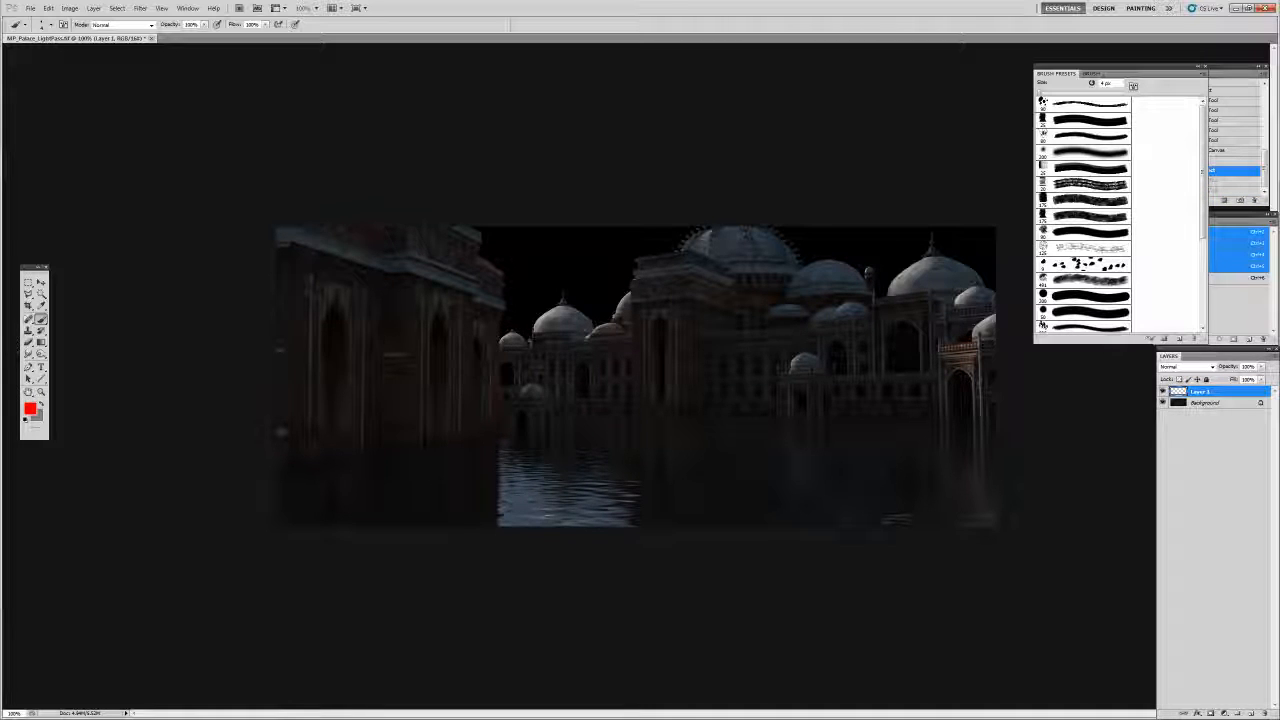
pyautogui.click(525, 390)
pyautogui.hotkey('ctrl', 'alt', 'z')
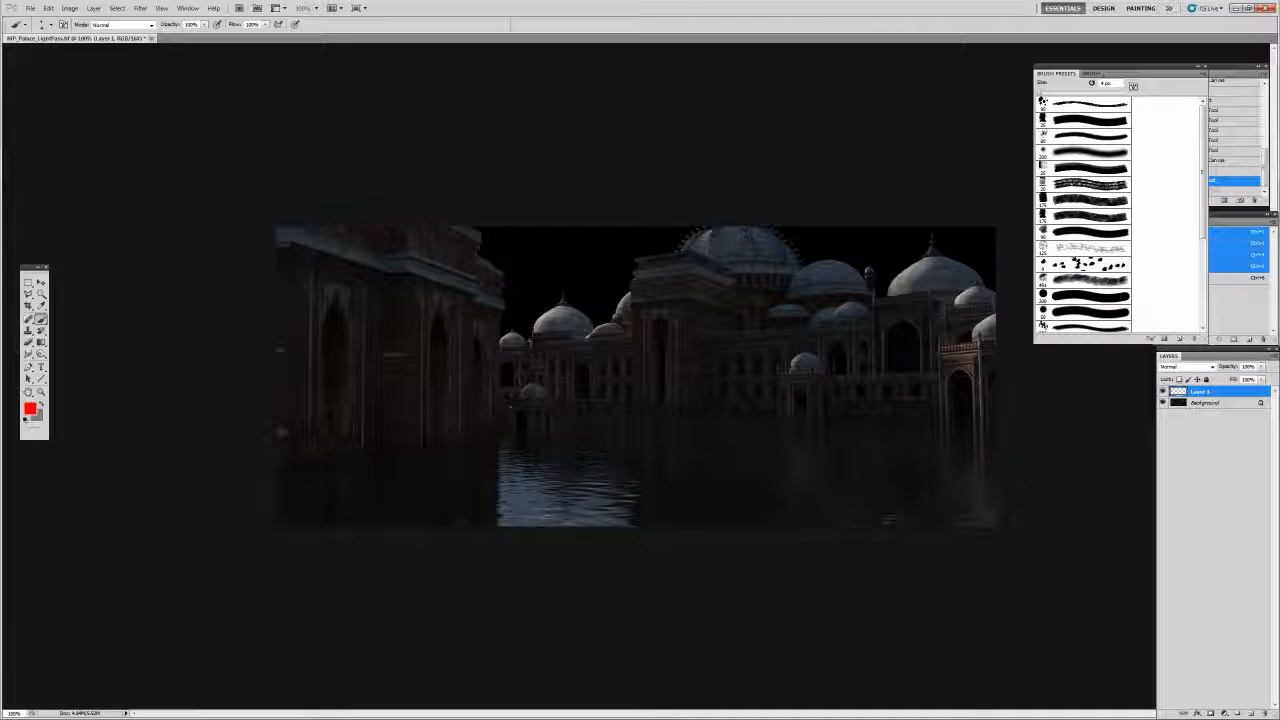
pyautogui.click(507, 414)
pyautogui.moveTo(522, 412); pyautogui.dragTo(602, 408)
pyautogui.hotkey('ctrl', 'alt', 'z')
pyautogui.hotkey('ctrl', 'alt', 'z')
pyautogui.hotkey('ctrl', 'alt', 'z')
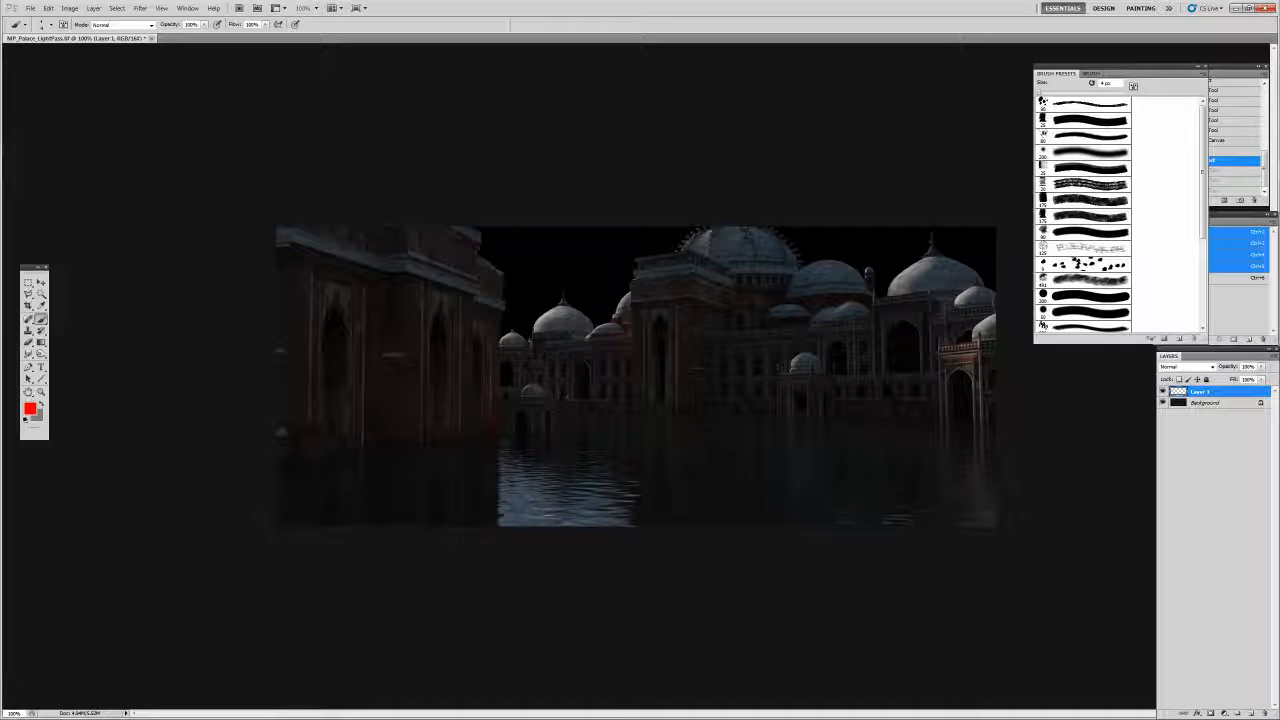
# Mark the small left domes and the area right of the central dome in red
pyautogui.moveTo(489, 273)
pyautogui.mouseDown()
pyautogui.moveTo(488, 288)
pyautogui.moveTo(492, 275)
pyautogui.mouseUp()
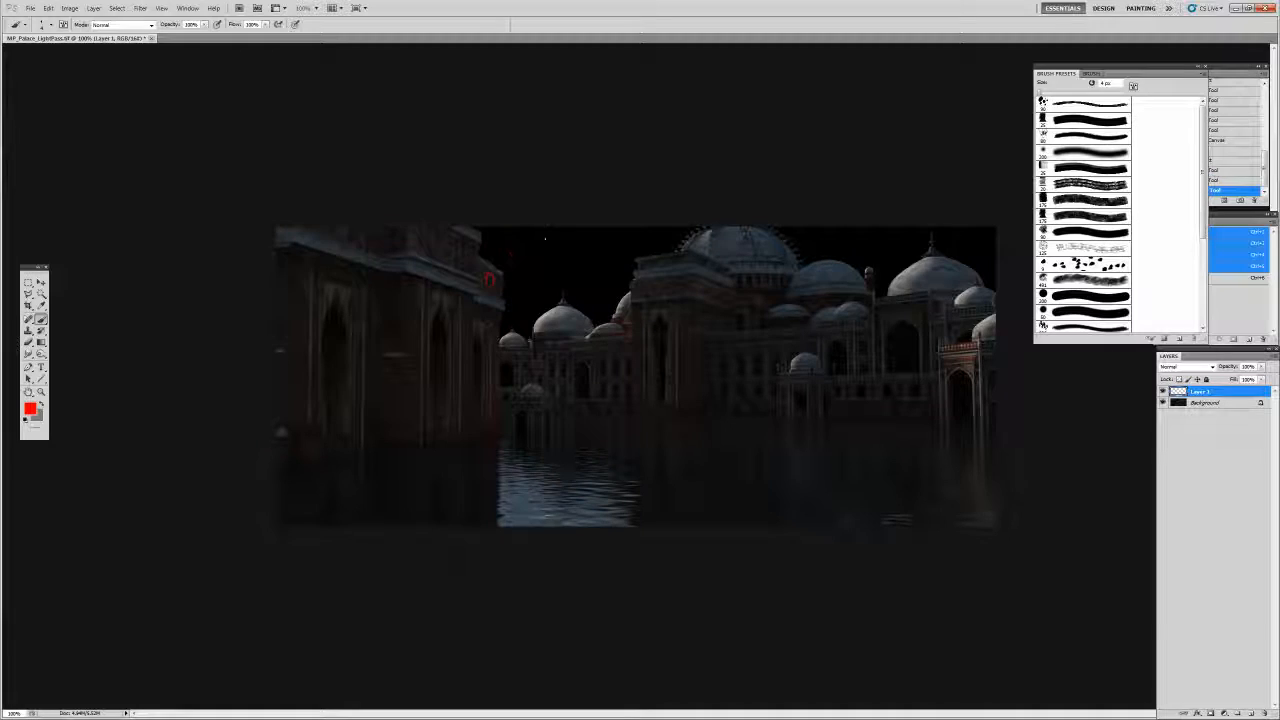
pyautogui.moveTo(513, 257); pyautogui.dragTo(513, 265)
pyautogui.moveTo(512, 263); pyautogui.dragTo(519, 262)
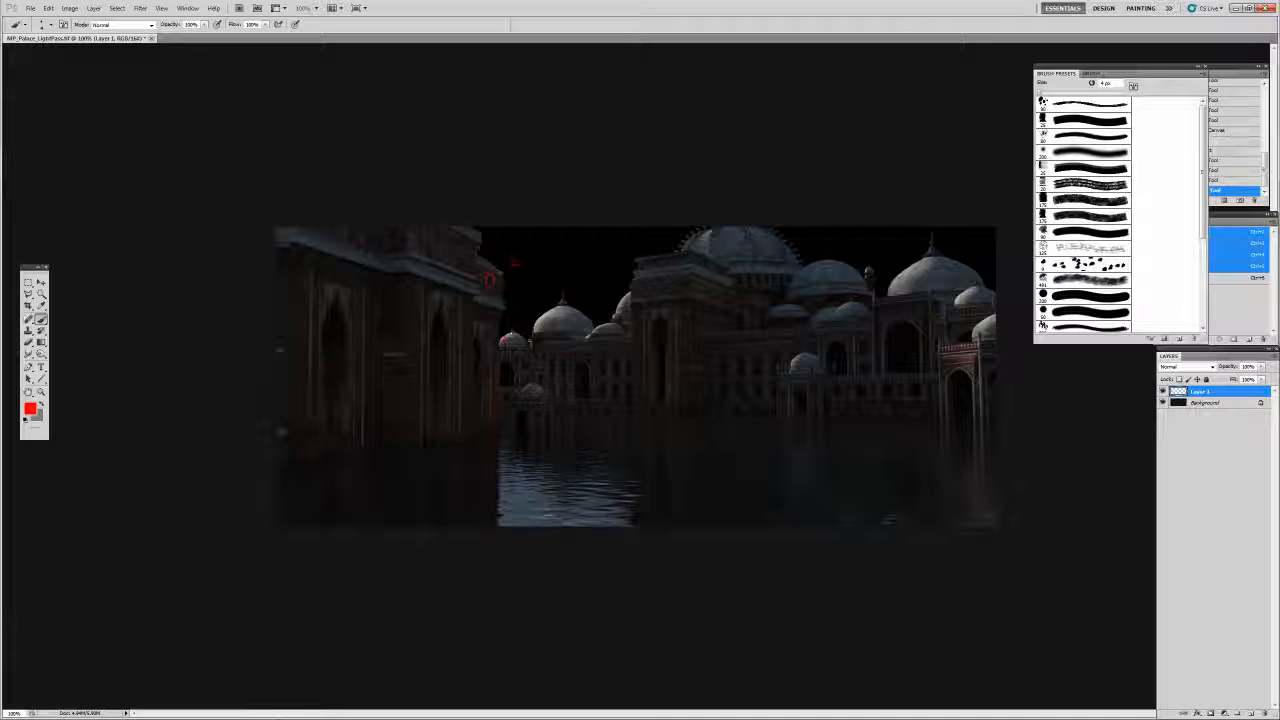
pyautogui.moveTo(507, 334); pyautogui.dragTo(503, 343)
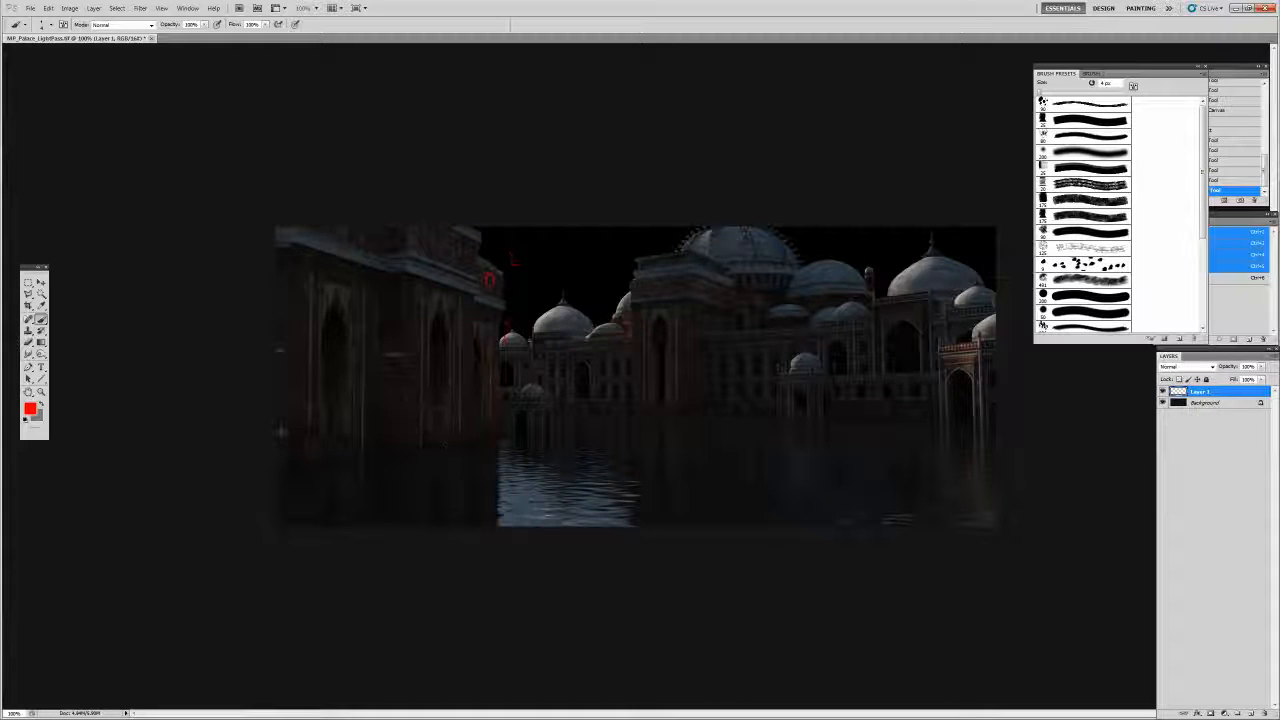
pyautogui.moveTo(544, 309); pyautogui.dragTo(555, 315)
pyautogui.click(540, 300)
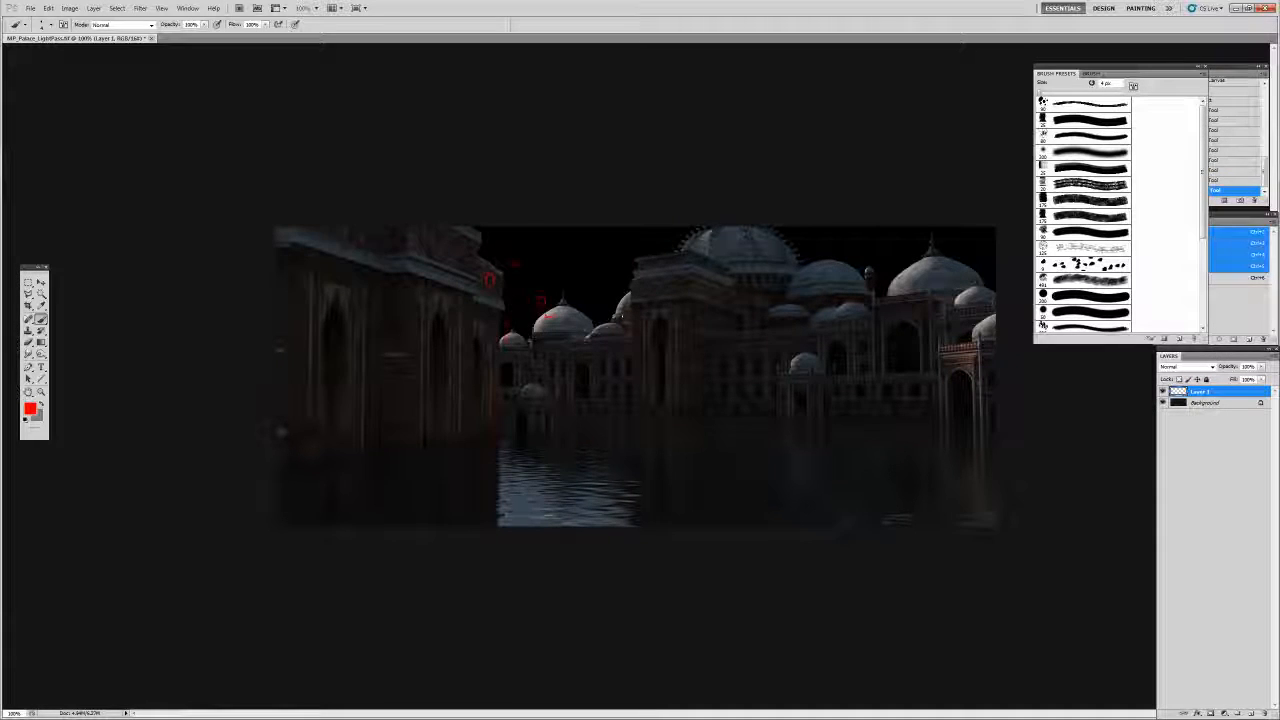
pyautogui.moveTo(587, 337); pyautogui.dragTo(591, 335)
pyautogui.click(581, 332)
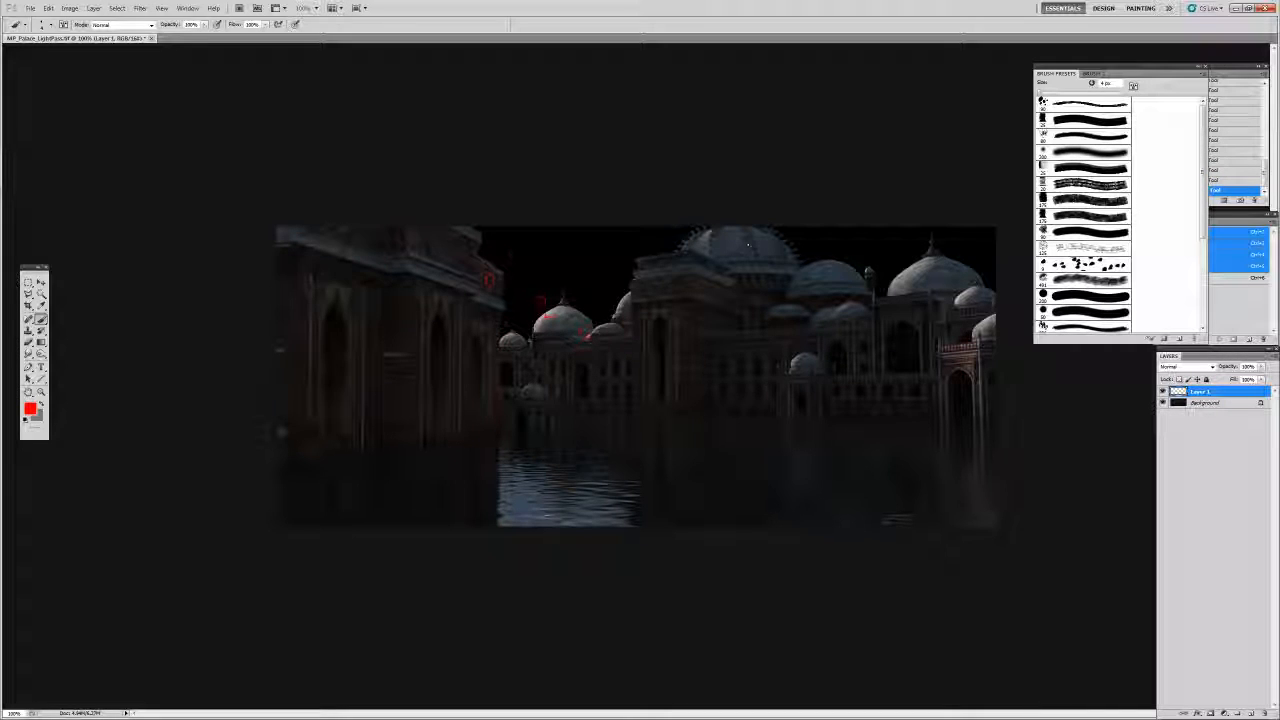
# Mark light hitting the large central and right domes and the right building's arches
pyautogui.moveTo(710, 230); pyautogui.dragTo(700, 234)
pyautogui.moveTo(503, 343); pyautogui.dragTo(508, 339)
pyautogui.moveTo(793, 366); pyautogui.dragTo(797, 361)
pyautogui.moveTo(786, 353); pyautogui.dragTo(790, 356)
pyautogui.click(905, 273)
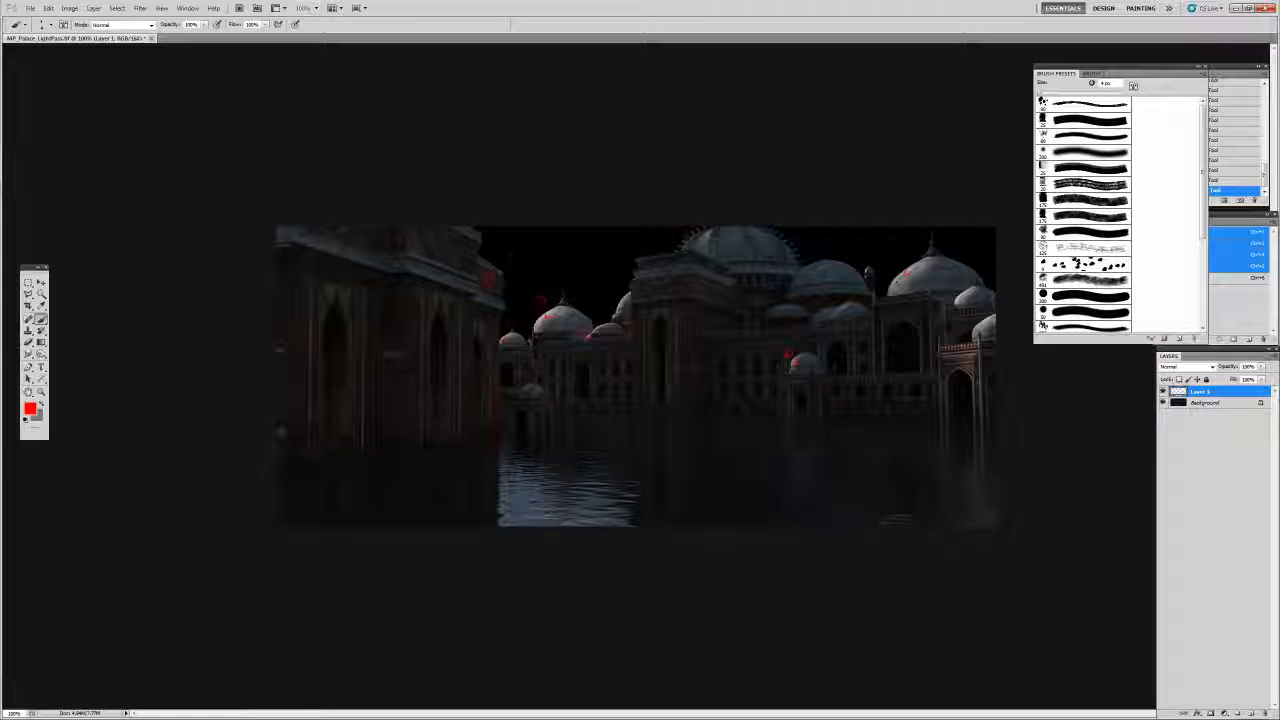
pyautogui.moveTo(906, 271)
pyautogui.mouseDown()
pyautogui.moveTo(893, 290)
pyautogui.moveTo(968, 296)
pyautogui.moveTo(957, 301)
pyautogui.mouseUp()
pyautogui.moveTo(710, 233); pyautogui.dragTo(704, 241)
pyautogui.moveTo(968, 330)
pyautogui.mouseDown()
pyautogui.moveTo(986, 318)
pyautogui.moveTo(958, 348)
pyautogui.mouseUp()
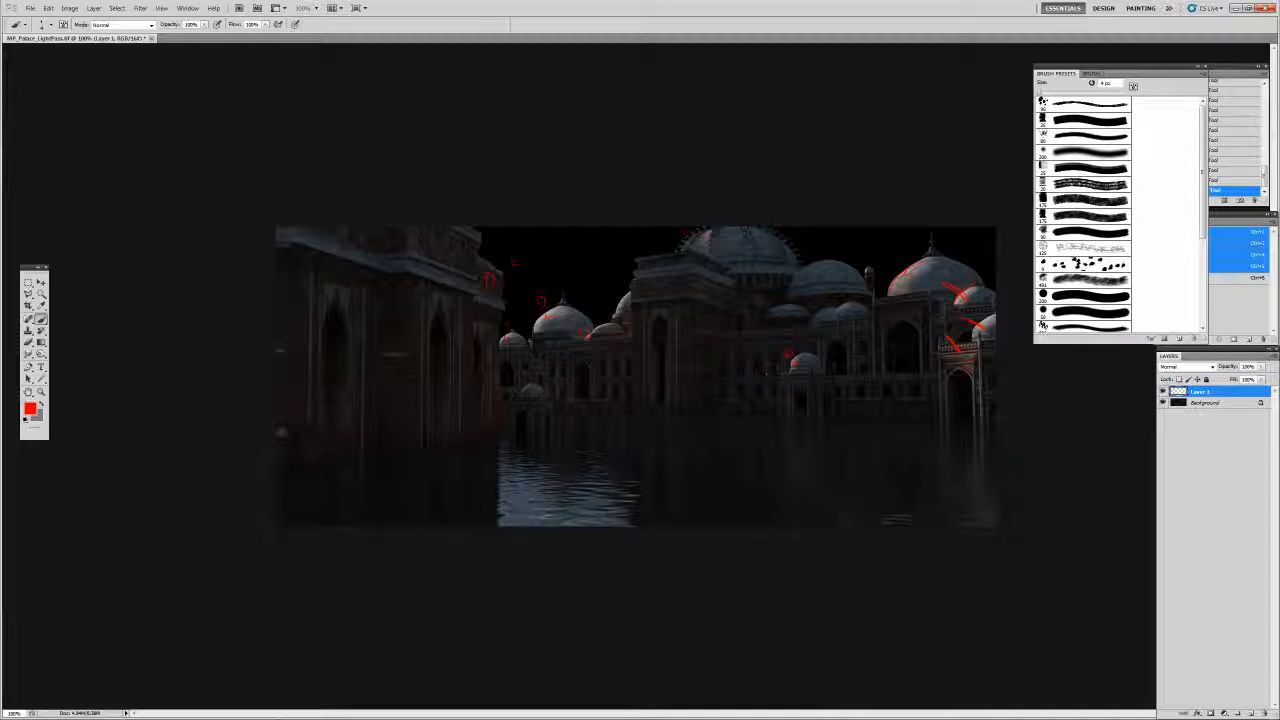
# Clear Layer 1 and paint one short red stroke toward the small domes
pyautogui.hotkey('ctrl', 'a')
pyautogui.press('Delete')
pyautogui.hotkey('ctrl', 'd')
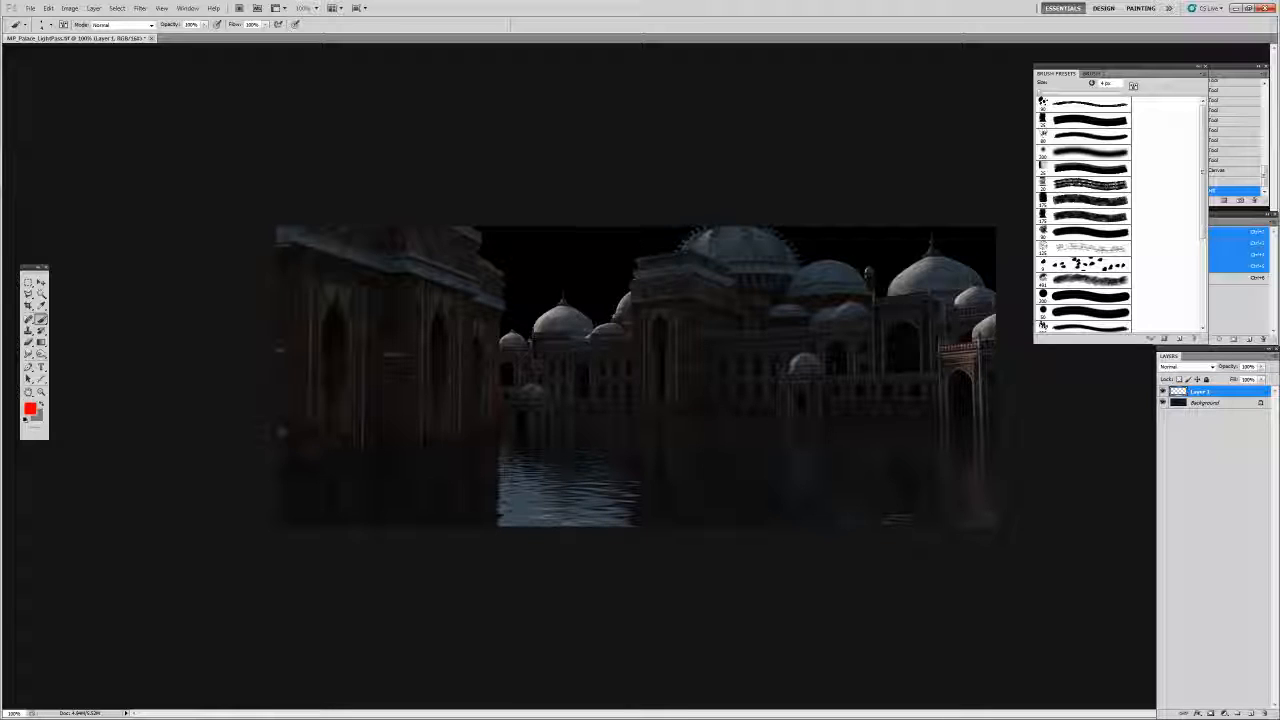
pyautogui.moveTo(535, 290); pyautogui.dragTo(535, 297)
pyautogui.moveTo(534, 292); pyautogui.dragTo(537, 296)
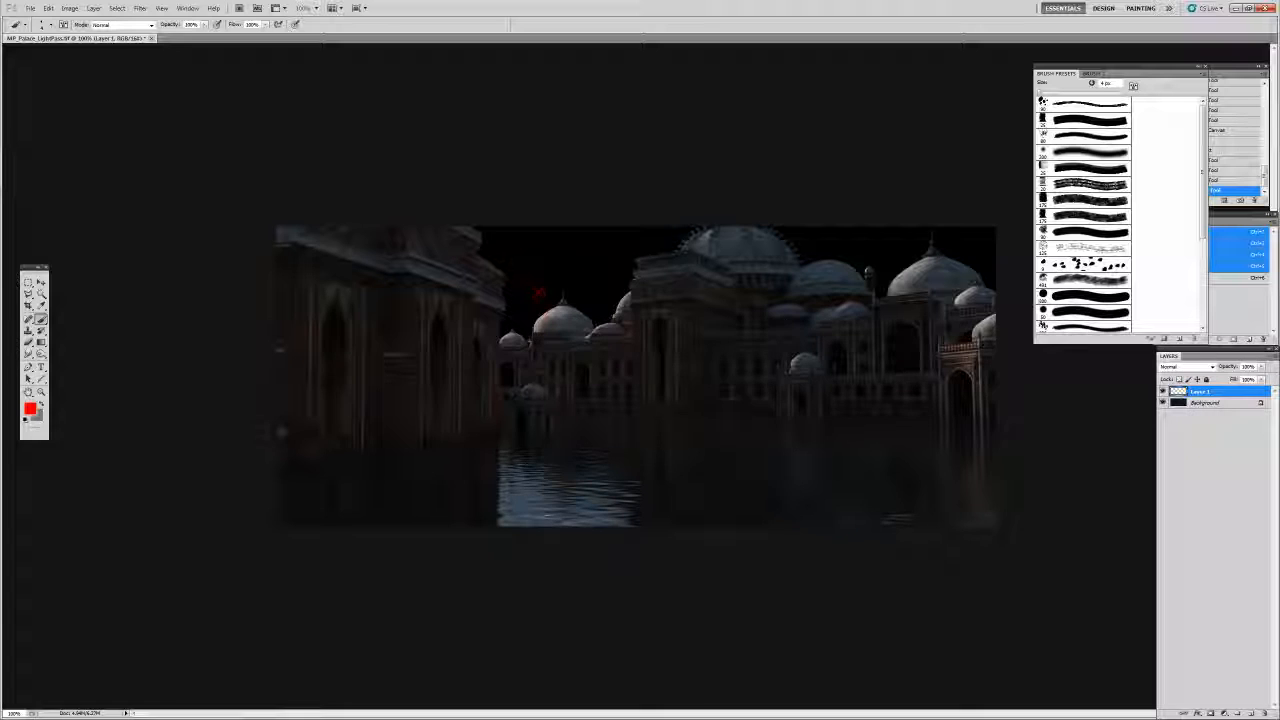
# Back in 3ds Max, switch to a Perspective view framing the whole light rig
pyautogui.hotkey('alt', 'Tab')
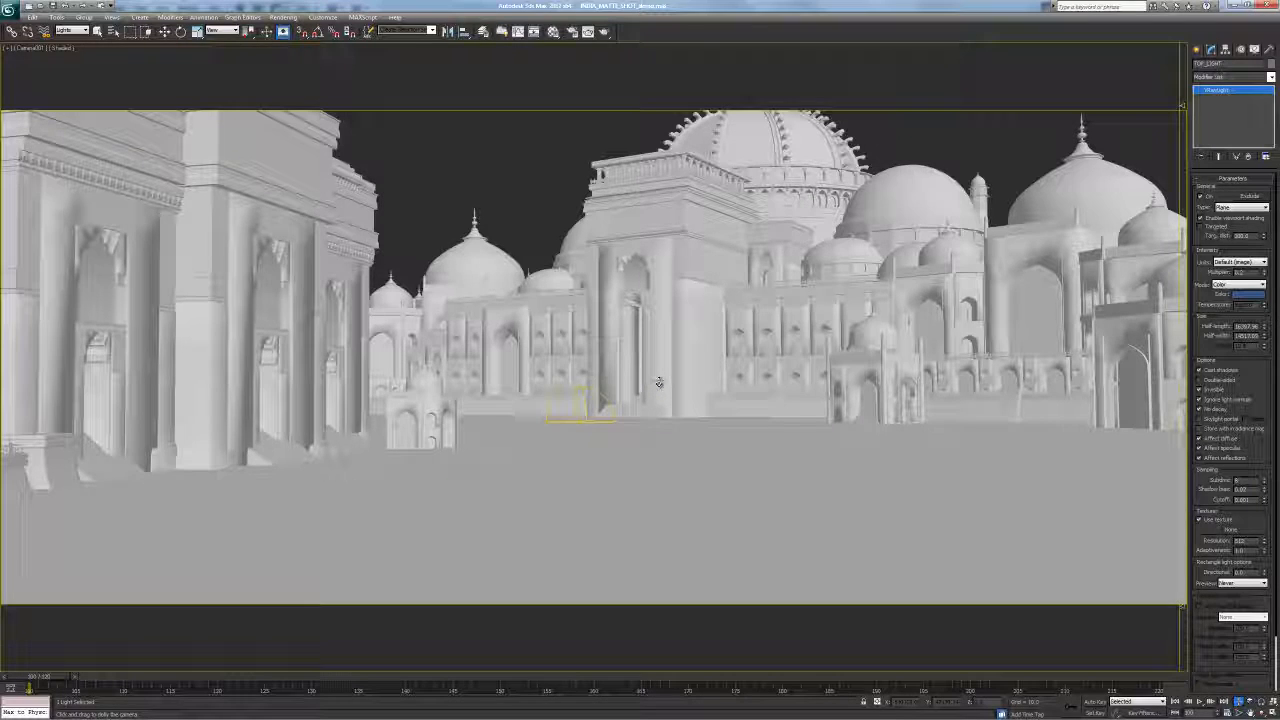
pyautogui.press('v')
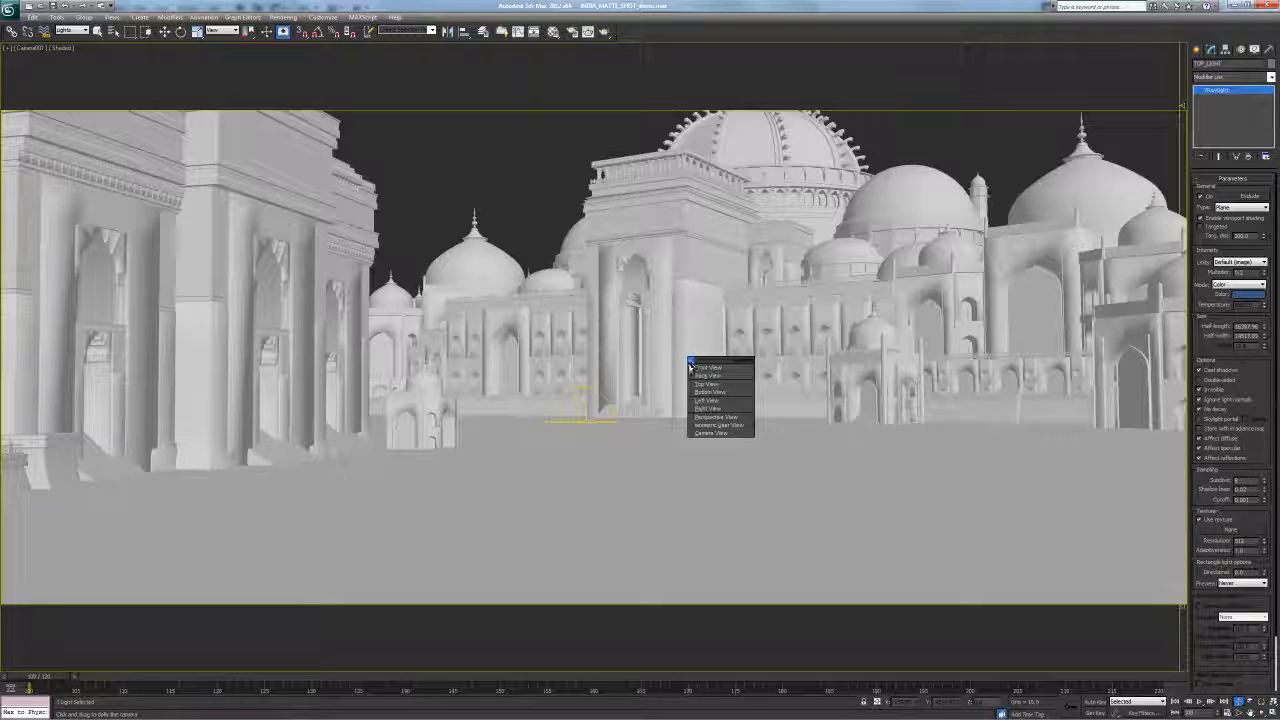
pyautogui.press('p')
pyautogui.scroll(-3, 655, 322)
pyautogui.press('z')
pyautogui.keyDown('alt'); pyautogui.moveTo(630, 334); pyautogui.dragTo(594, 384, button='middle'); pyautogui.keyUp('alt')
pyautogui.scroll(-6, 634, 411)
pyautogui.moveTo(622, 445); pyautogui.dragTo(650, 311, button='middle')
pyautogui.moveTo(650, 135); pyautogui.dragTo(648, 242, button='middle')
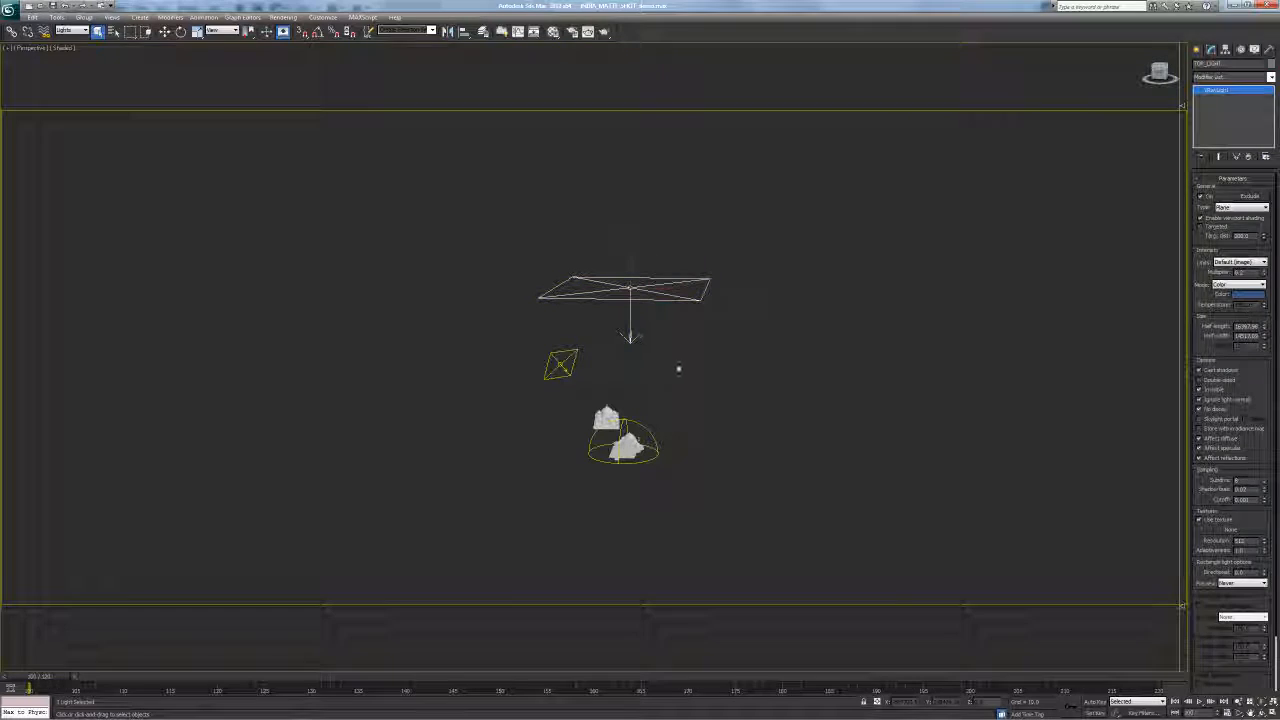
# Delete the overhead plane light, undo the deletion, and toggle its On state
pyautogui.click(691, 376)
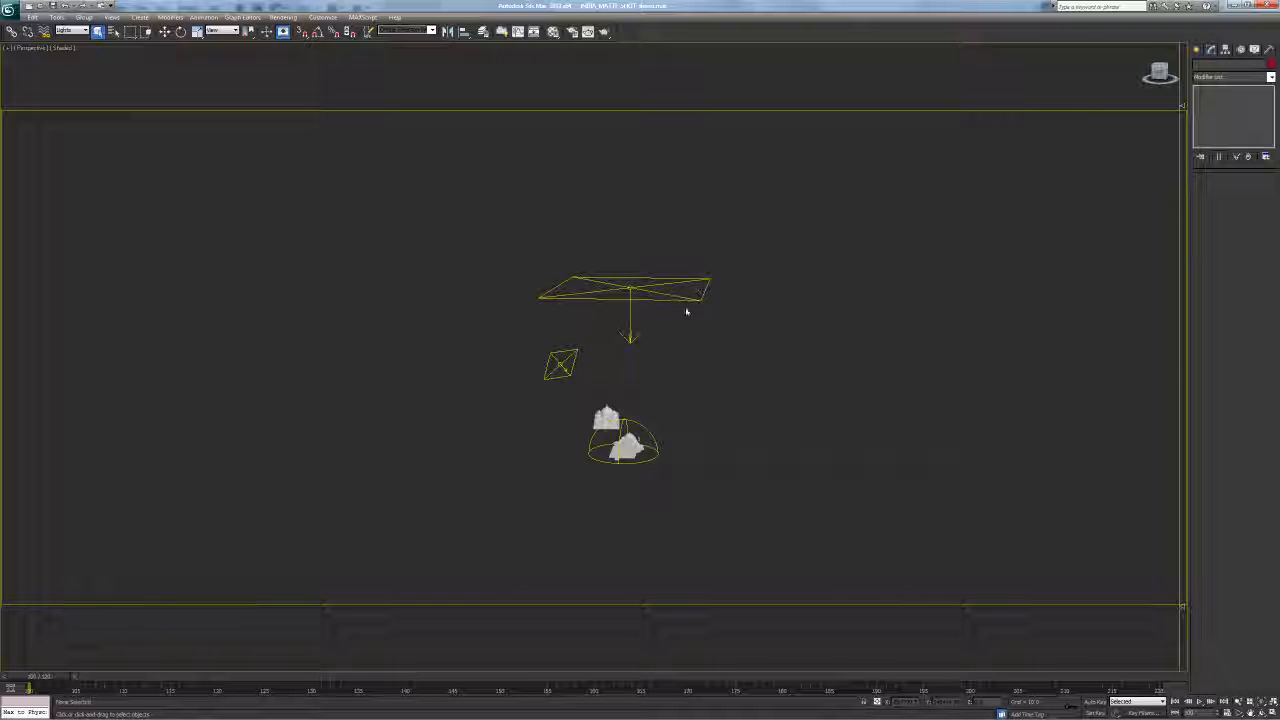
pyautogui.click(620, 279)
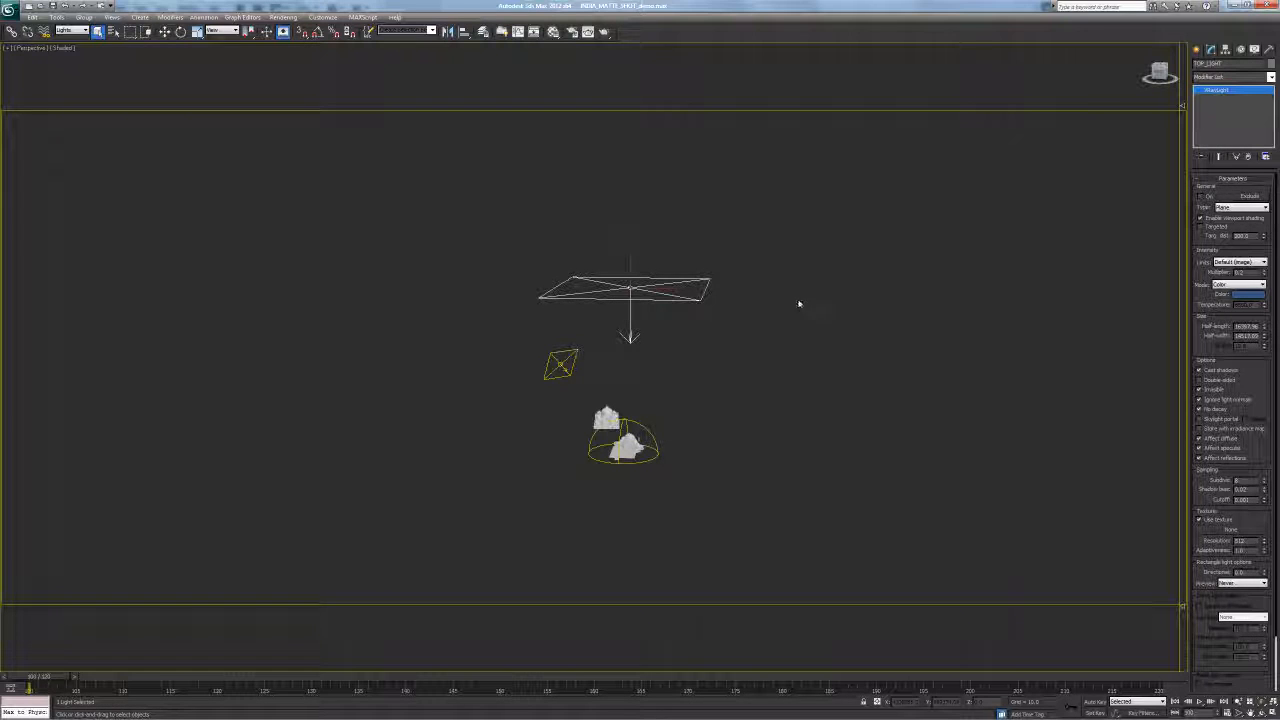
pyautogui.press('Delete')
pyautogui.hotkey('ctrl', 'z')
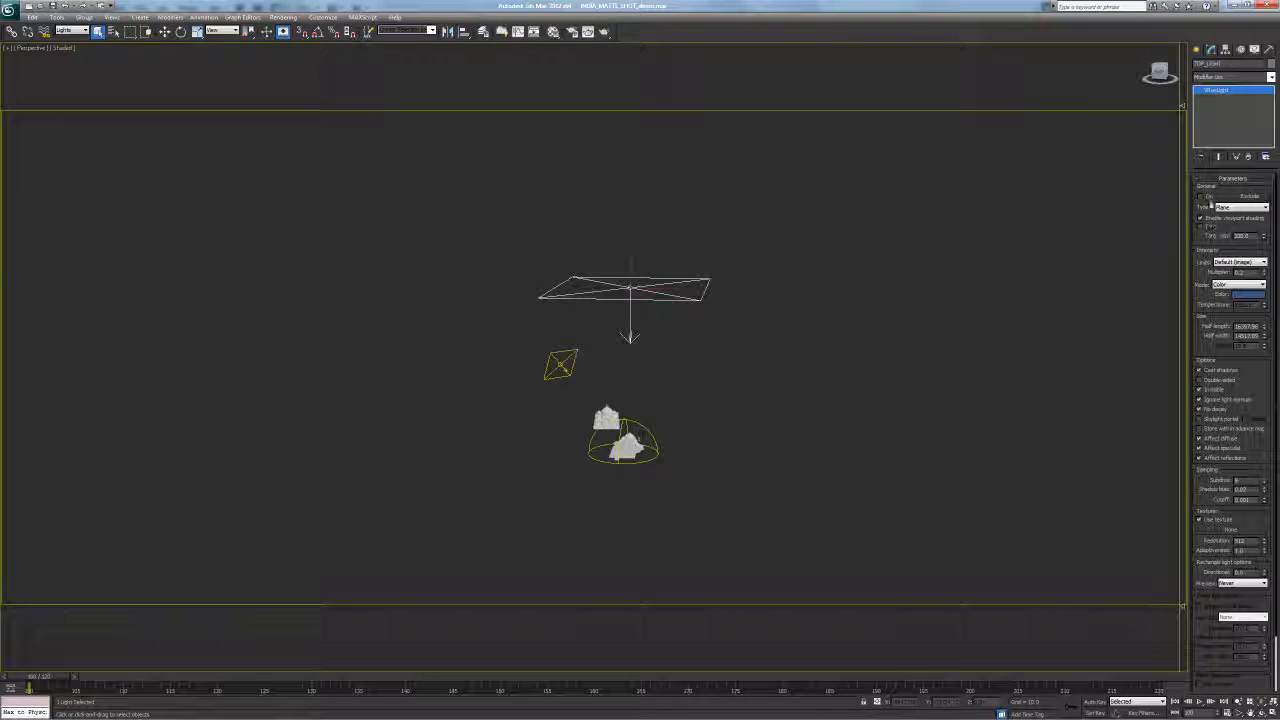
pyautogui.click(1199, 197)
pyautogui.click(906, 314)
# Select and inspect the small diamond-shaped light, then deselect it
pyautogui.click(561, 367)
pyautogui.moveTo(643, 371); pyautogui.dragTo(571, 357, button='middle')
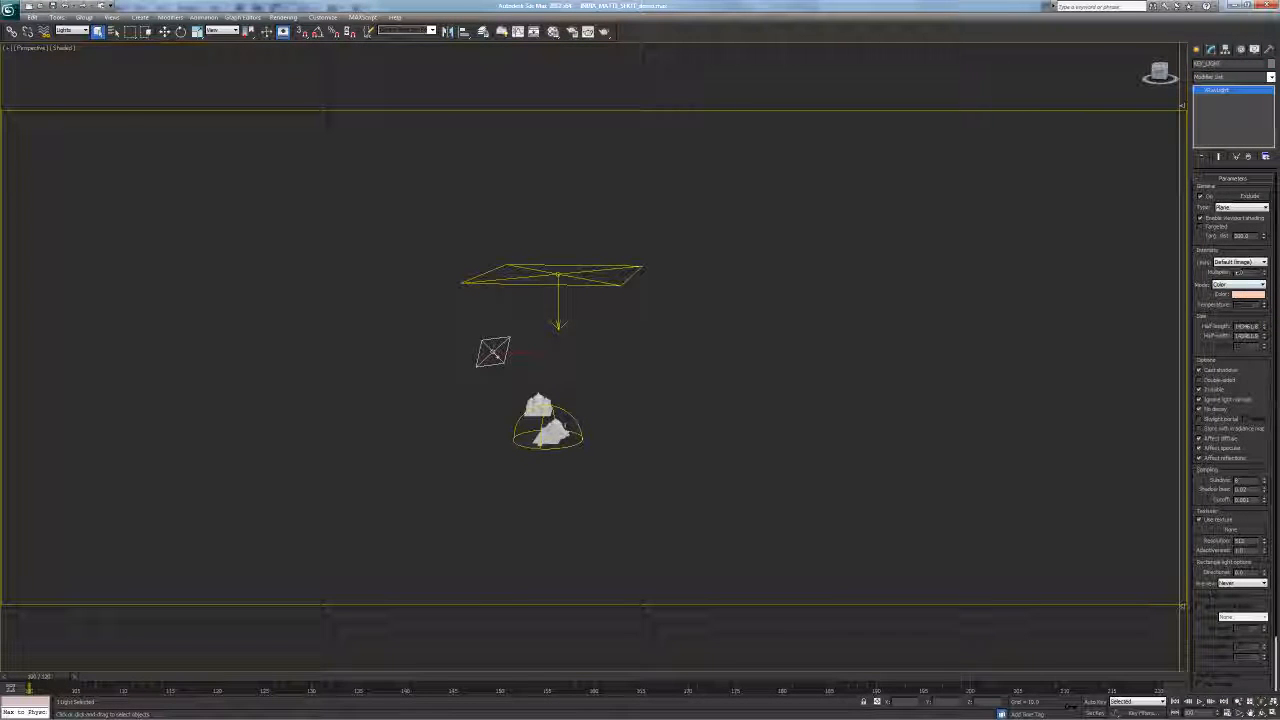
pyautogui.moveTo(703, 360); pyautogui.dragTo(807, 361, button='middle')
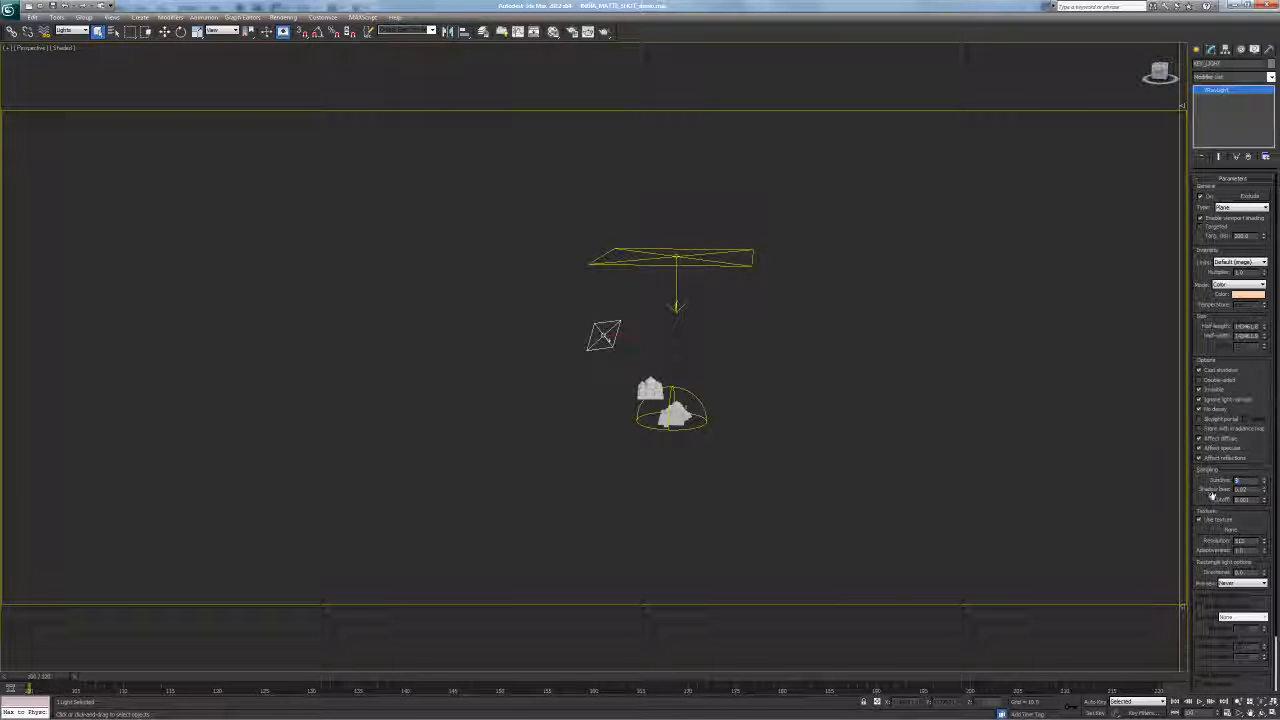
pyautogui.moveTo(1253, 515); pyautogui.dragTo(1240, 484)
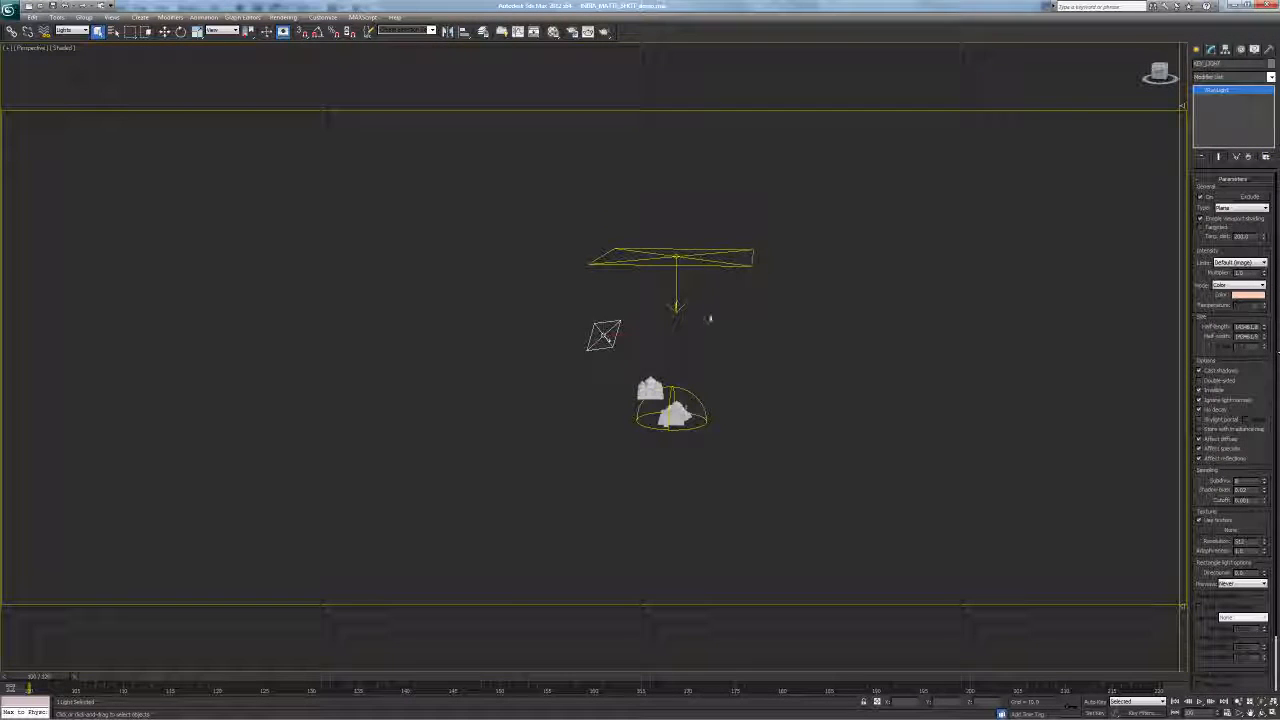
pyautogui.click(645, 428)
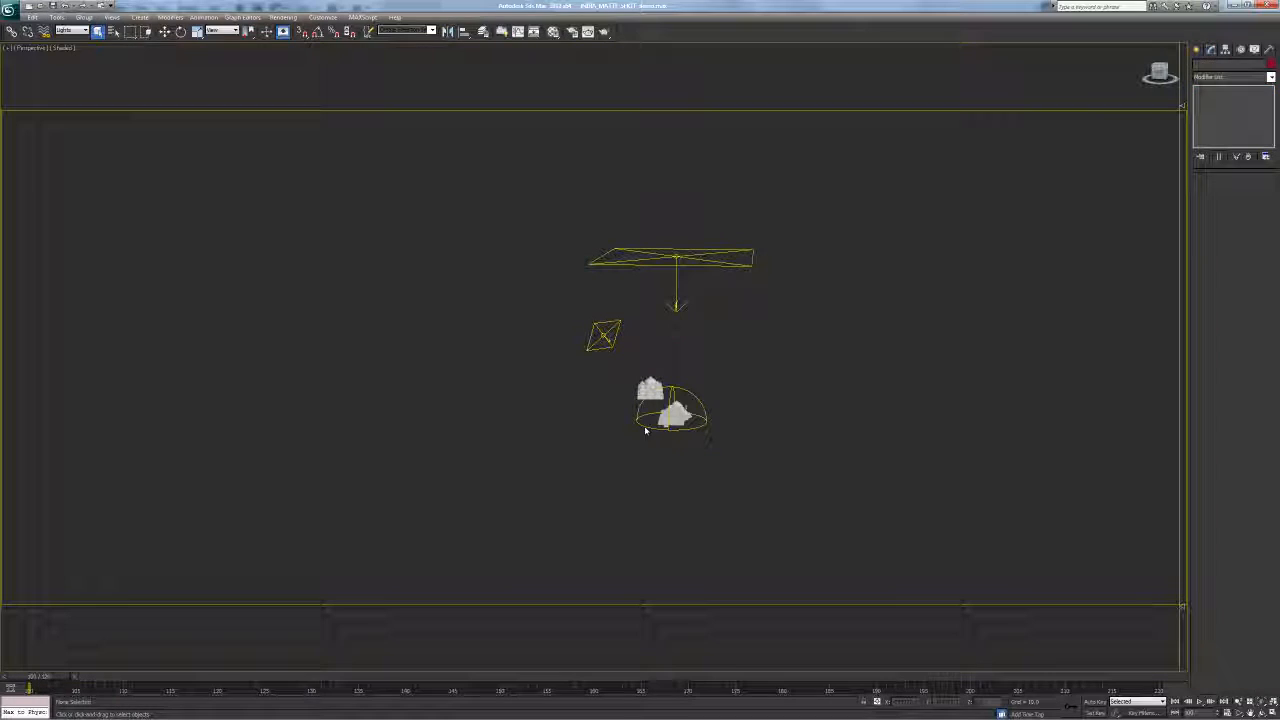
# Select the dome light to show its VRayHDRI Map #41 settings and zoom onto the temples
pyautogui.click(693, 390)
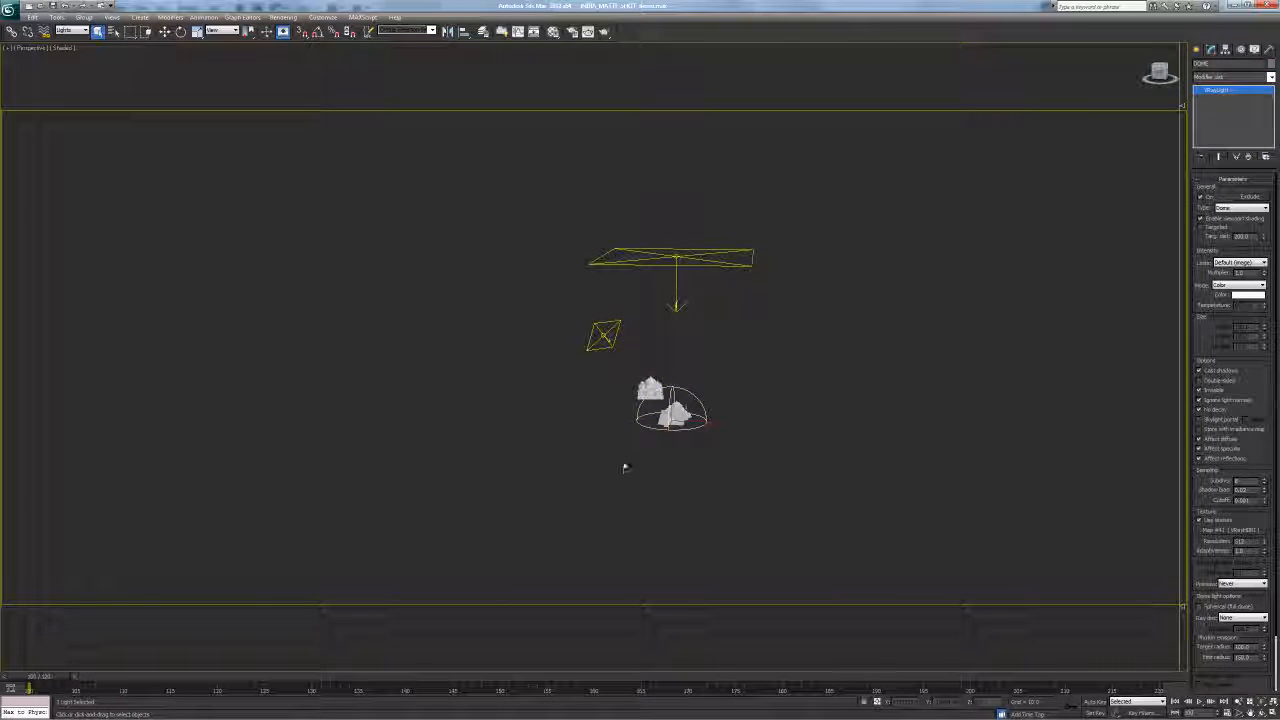
pyautogui.moveTo(839, 388); pyautogui.dragTo(793, 381, button='middle')
pyautogui.scroll(7, 677, 391)
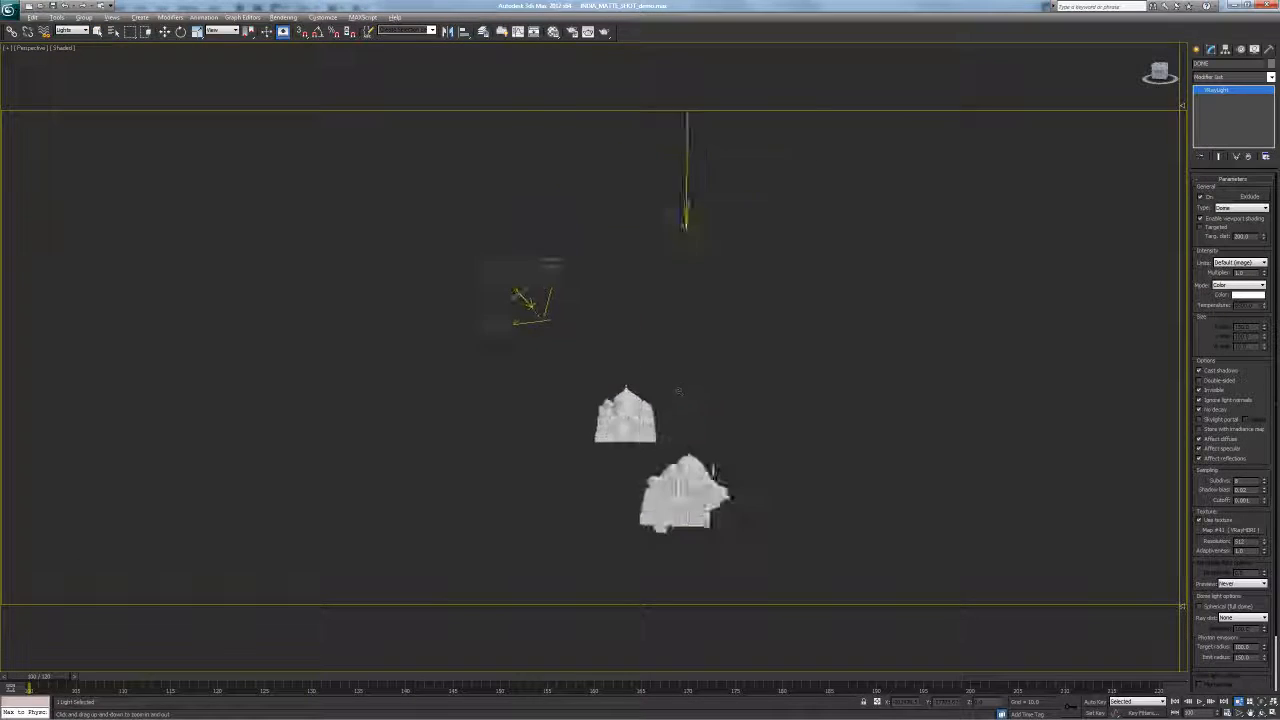
pyautogui.moveTo(727, 404); pyautogui.dragTo(700, 340, button='middle')
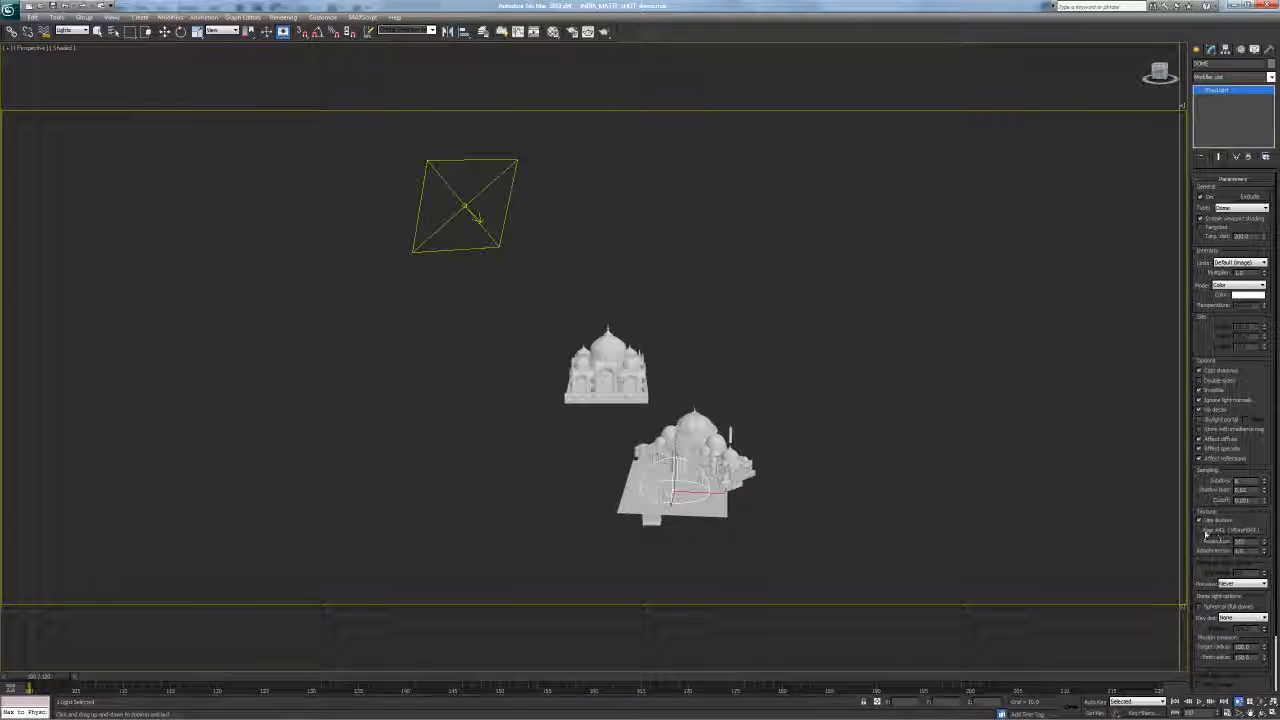
pyautogui.hotkey('alt', 'Tab')
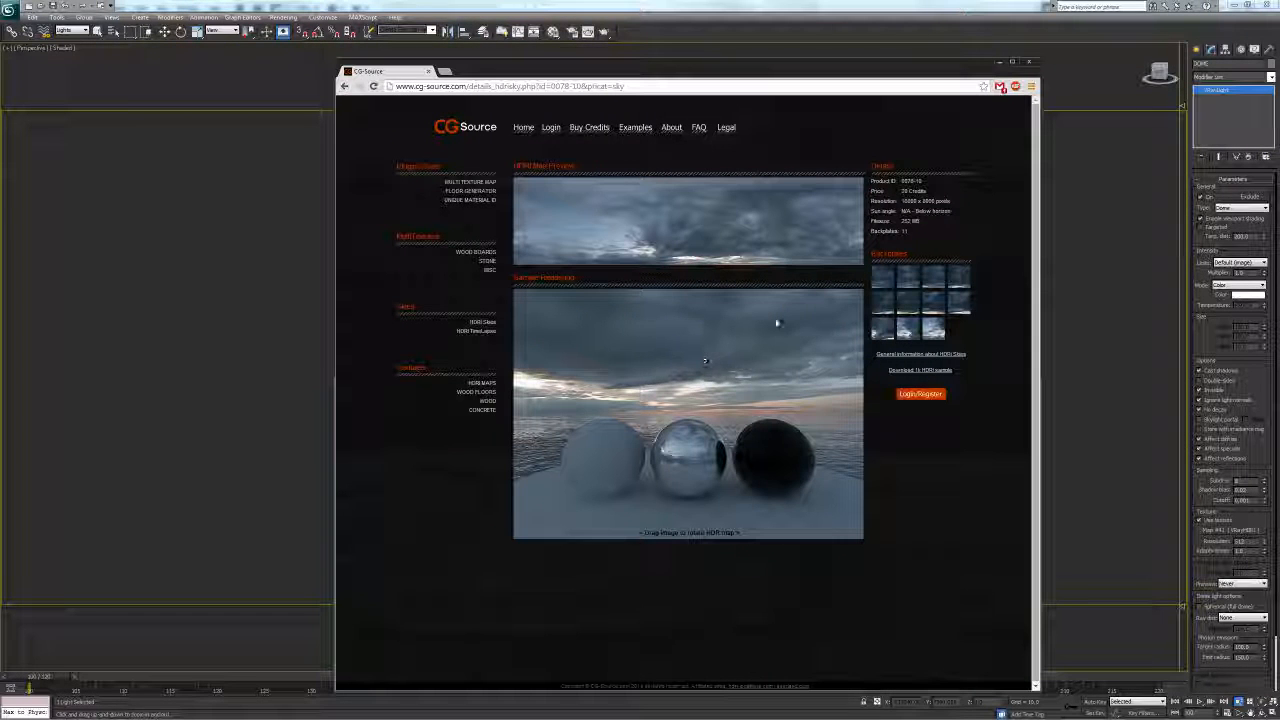
pyautogui.click(995, 65)
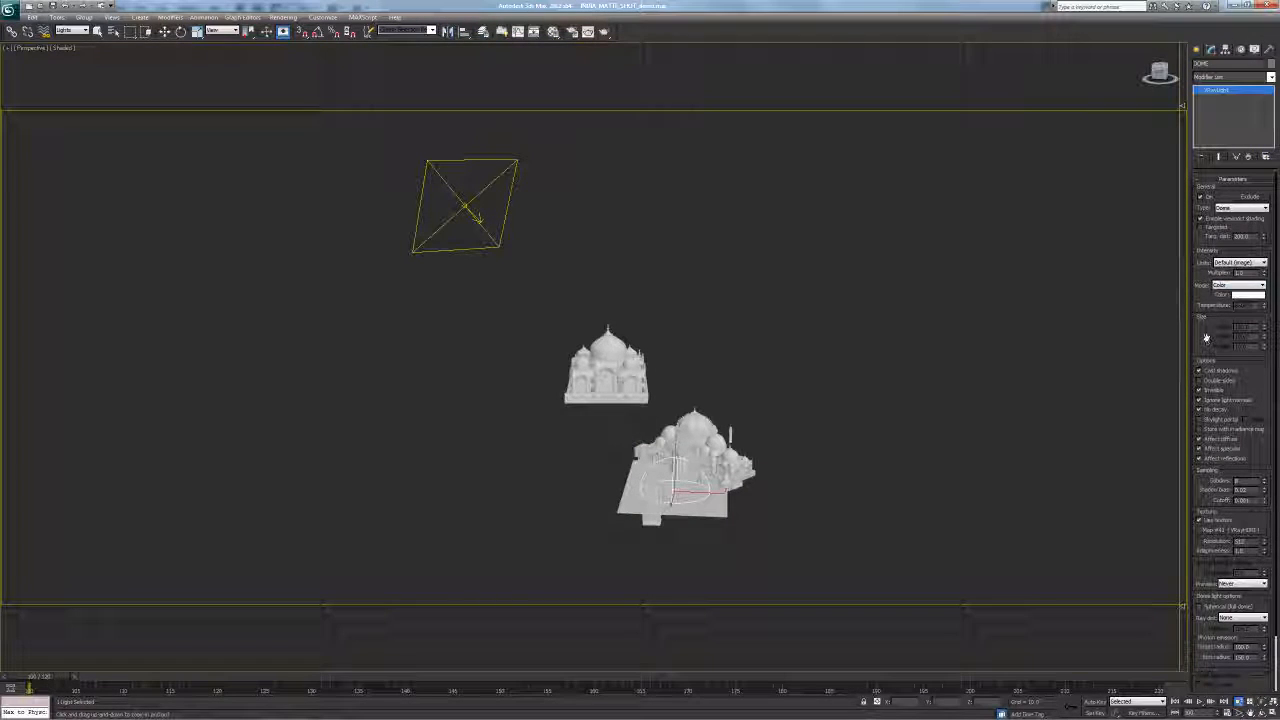
# Select the overhead rectangle light and move it down on Z toward the temples
pyautogui.scroll(-2, 1215, 430)
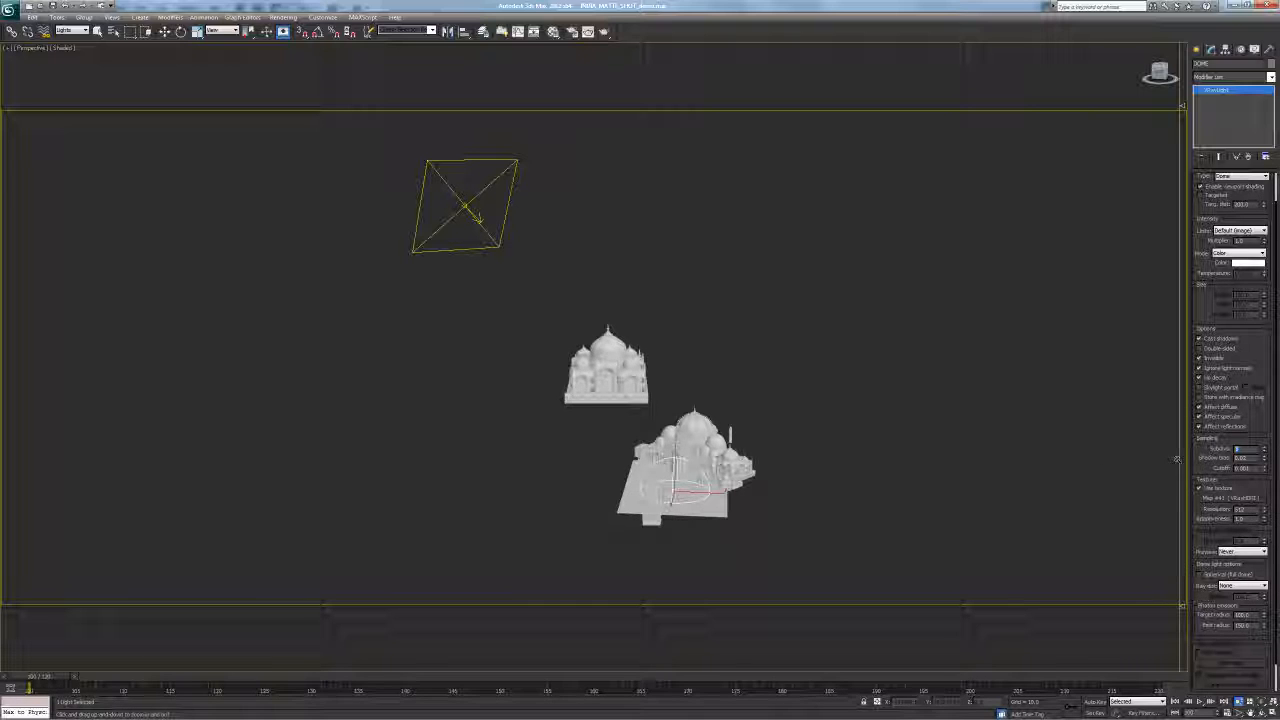
pyautogui.scroll(-2, 1207, 456)
pyautogui.scroll(4, 1200, 527)
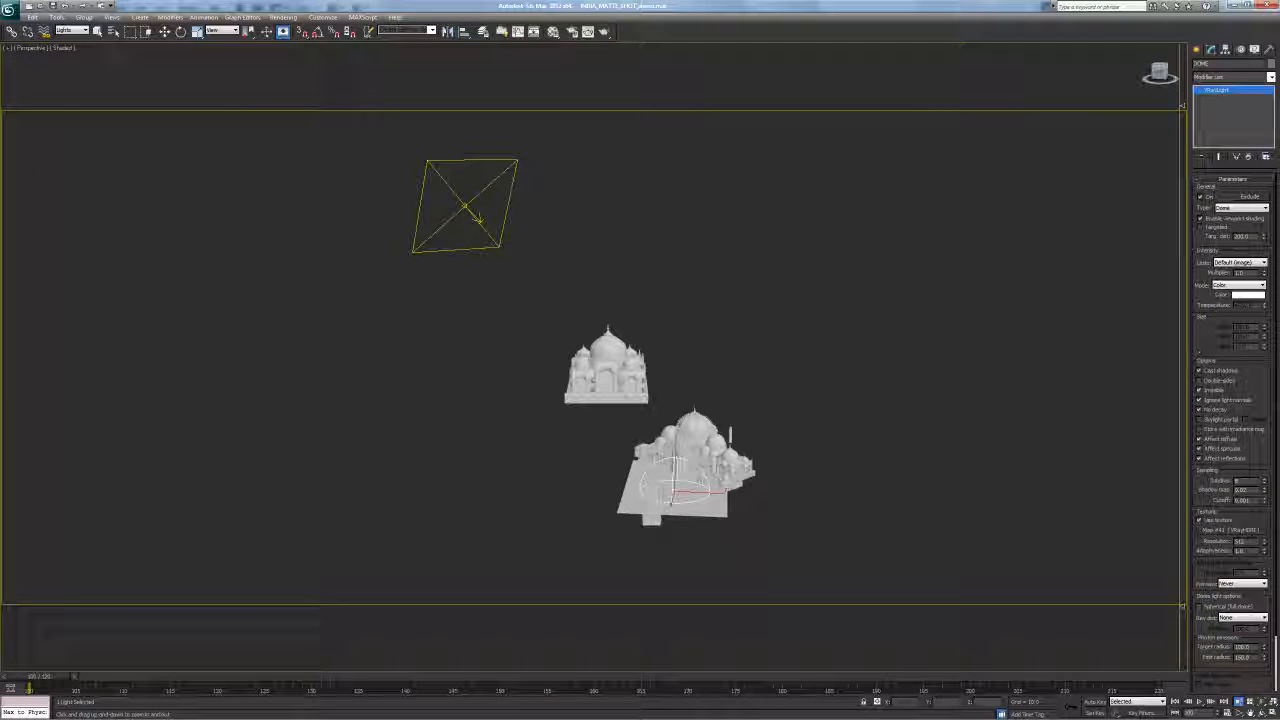
pyautogui.keyDown('alt'); pyautogui.moveTo(650, 380); pyautogui.dragTo(578, 345, button='middle'); pyautogui.keyUp('alt')
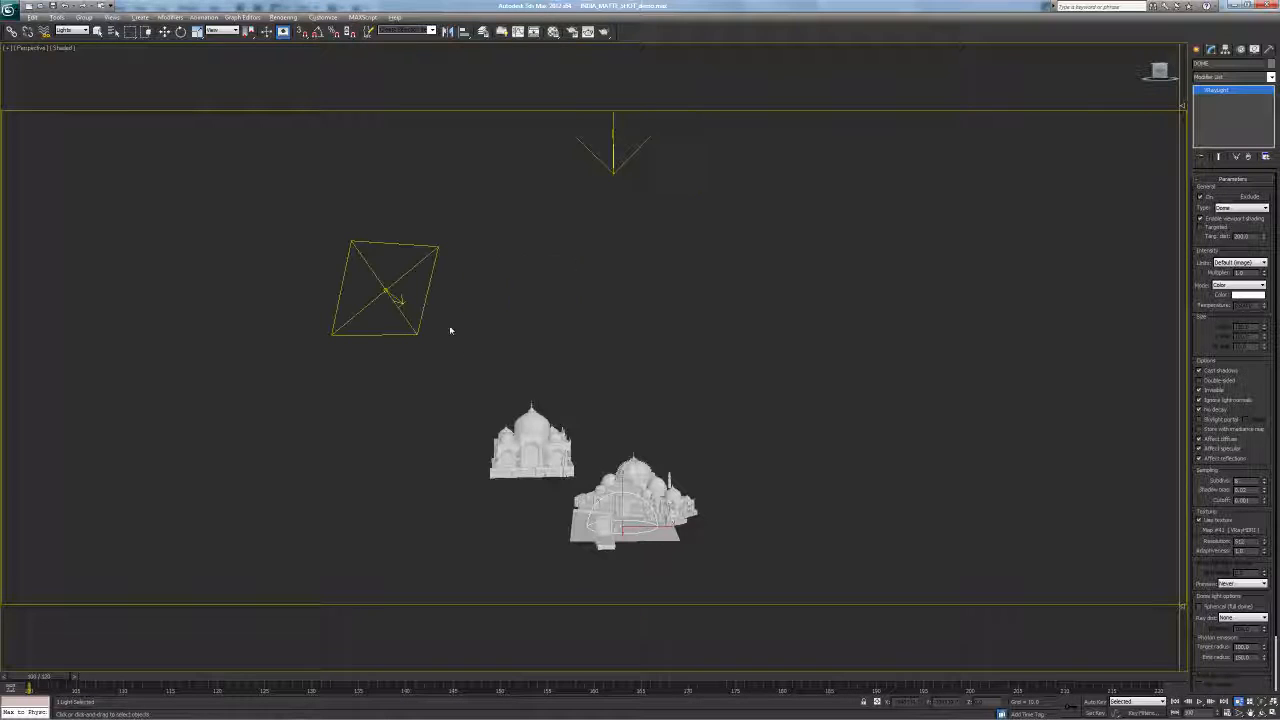
pyautogui.press('q')
pyautogui.click(395, 295)
pyautogui.press('w')
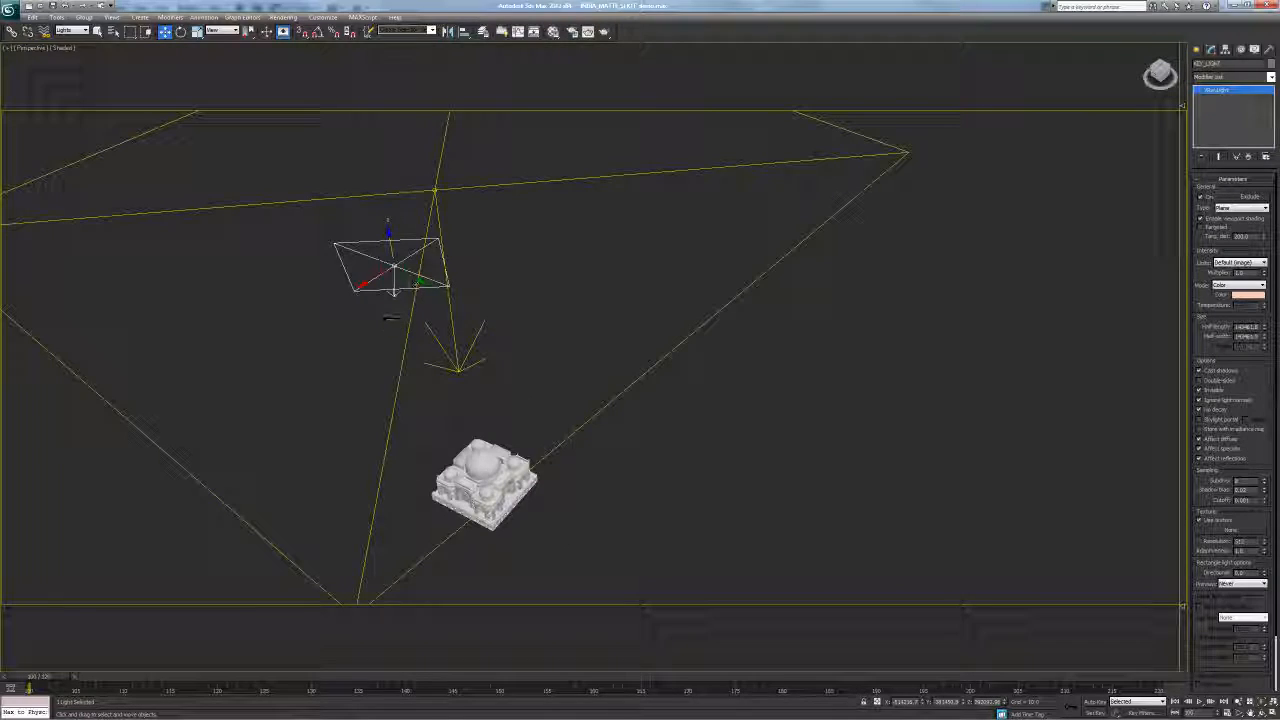
pyautogui.moveTo(390, 243); pyautogui.dragTo(374, 358)
# Zoom out over the rig, deselect the light and return to the Camera001 view
pyautogui.press('e')
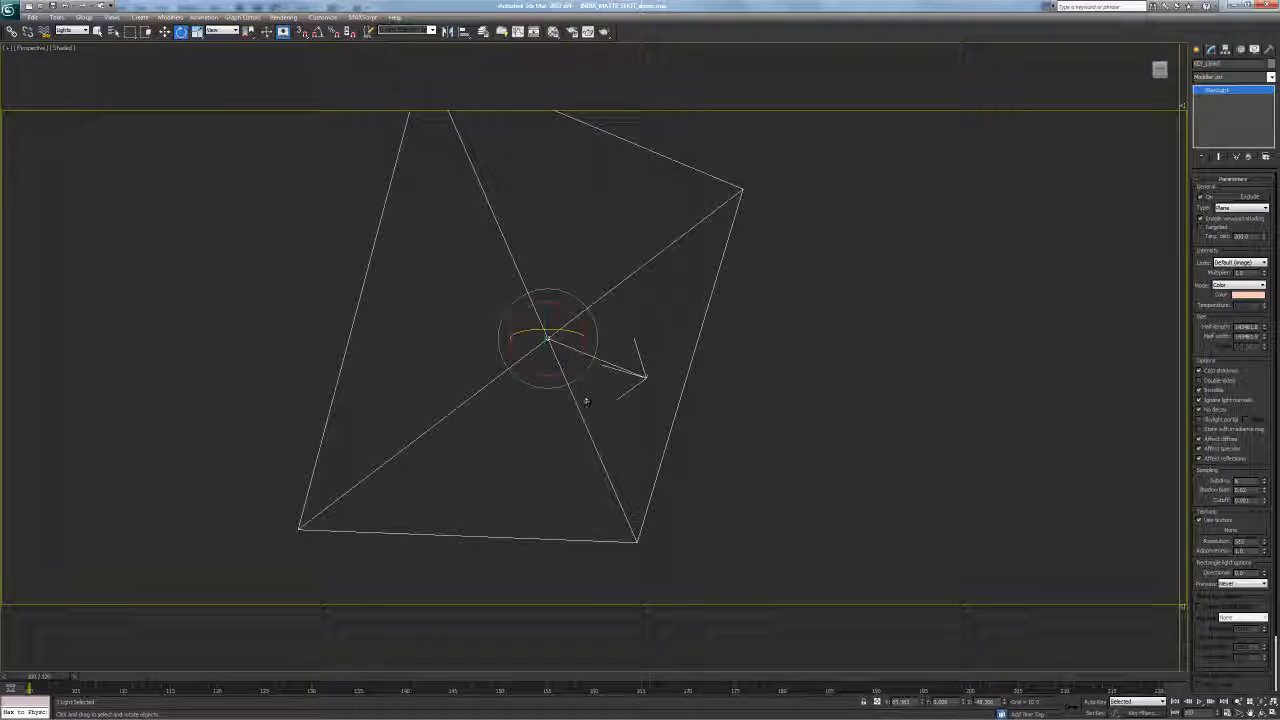
pyautogui.hotkey('alt', 'z')
pyautogui.moveTo(640, 250); pyautogui.dragTo(650, 400)
pyautogui.moveTo(750, 389); pyautogui.dragTo(606, 404, button='middle')
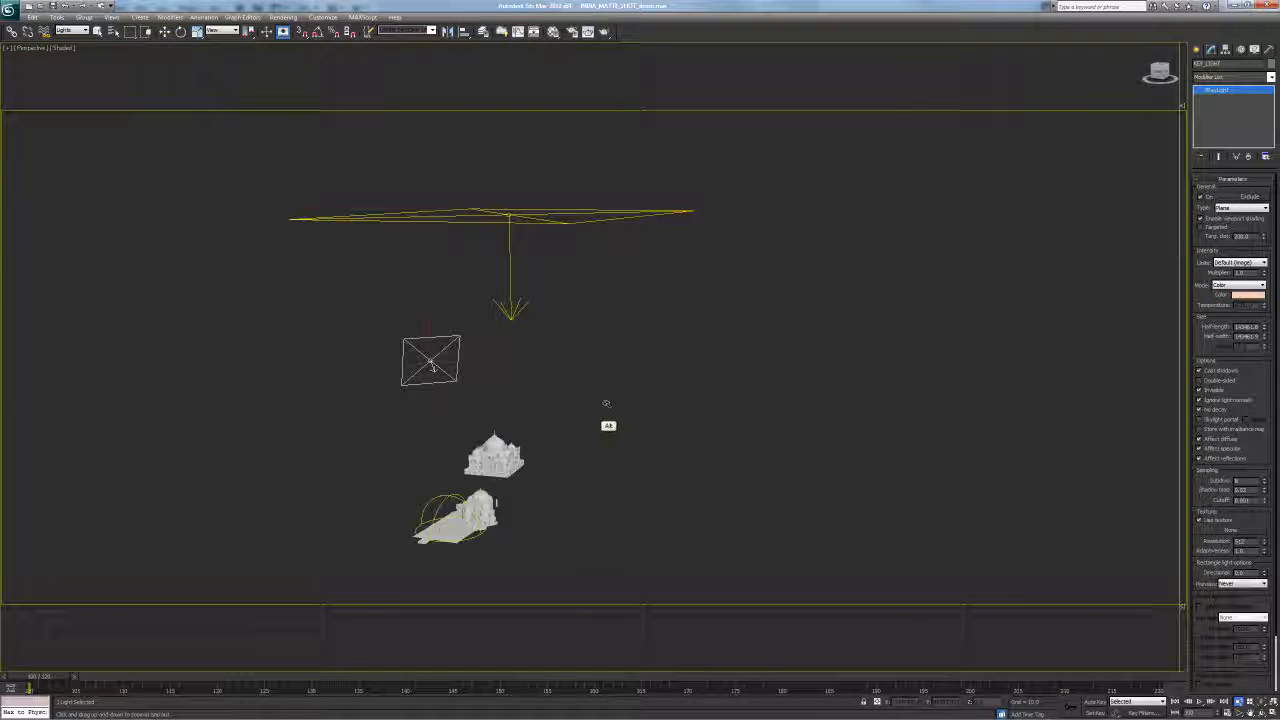
pyautogui.press('q')
pyautogui.click(505, 420)
pyautogui.press('c')
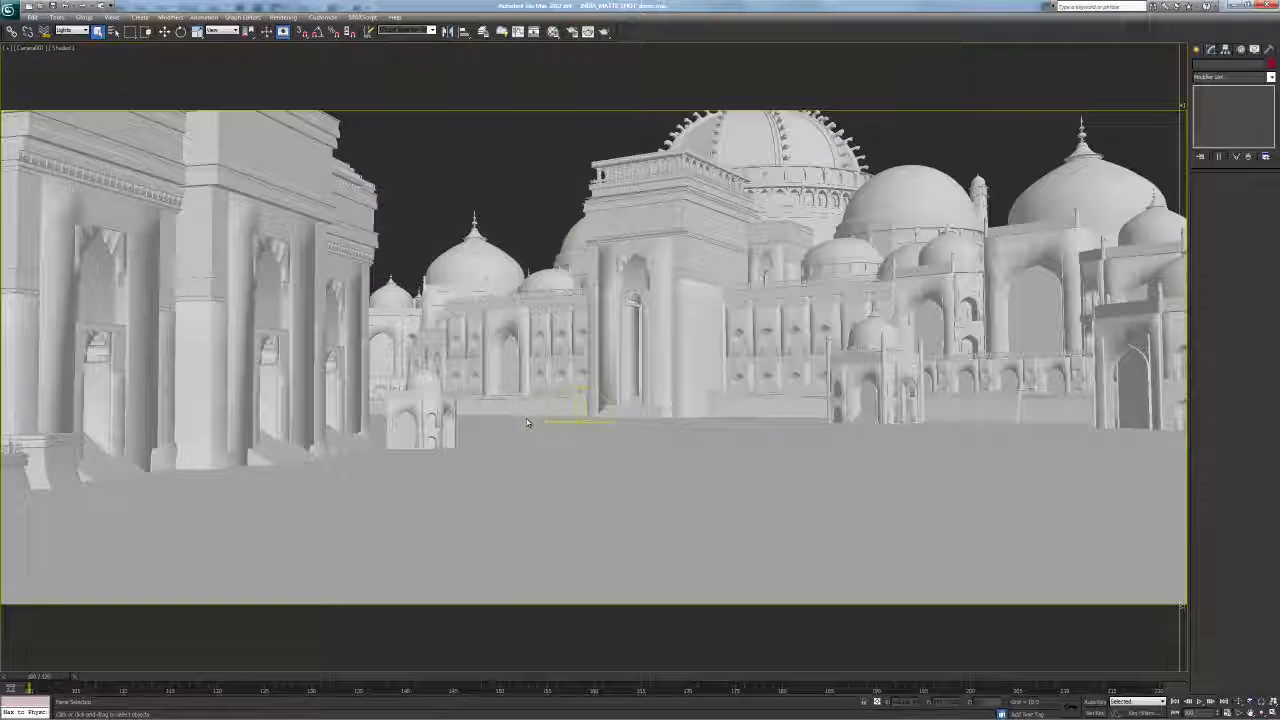